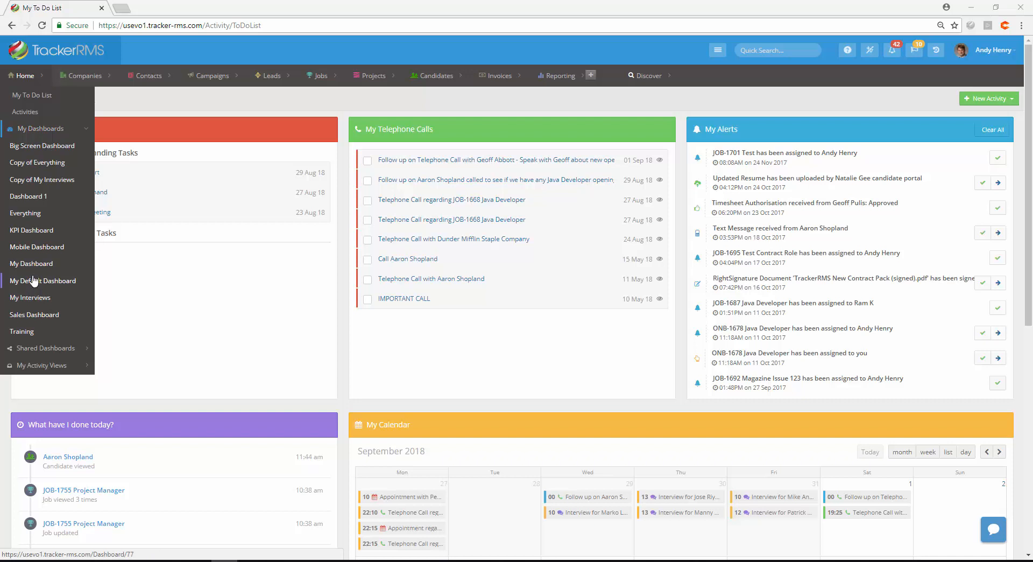
Open My Dashboard from the Home dashboards list and examine its panels
{"action": "left_click", "coordinate": [31, 263]}
{"action": "left_click", "coordinate": [43, 262]}
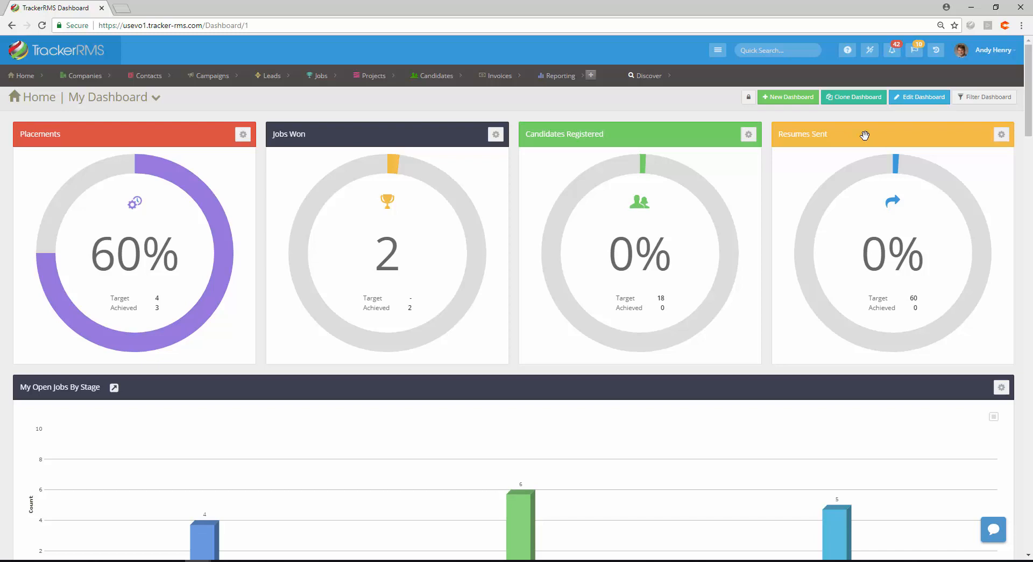
{"action": "scroll", "coordinate": [505, 271], "scroll_direction": "down", "scroll_amount": 3}
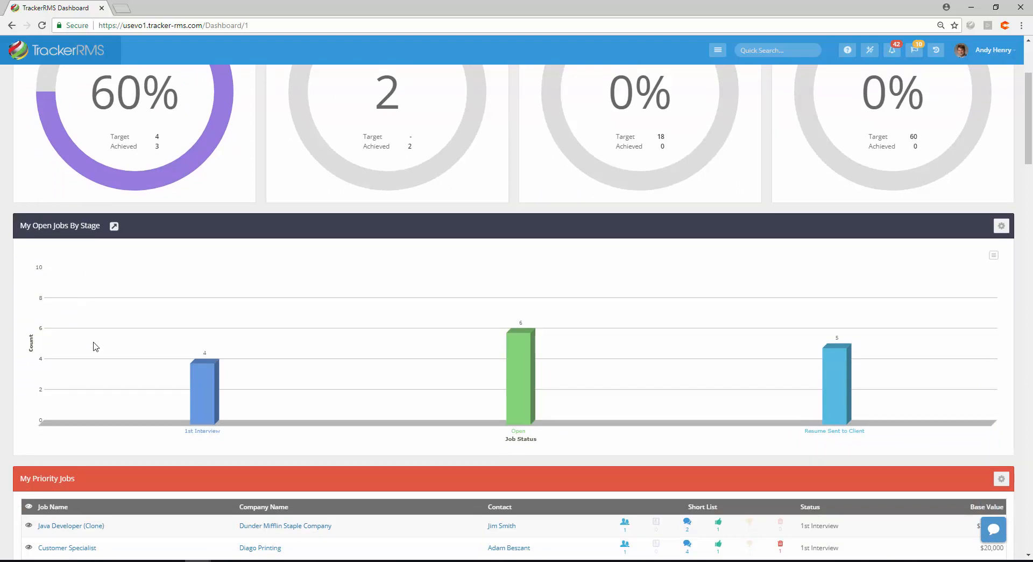
{"action": "scroll", "coordinate": [93, 347], "scroll_direction": "down", "scroll_amount": 6}
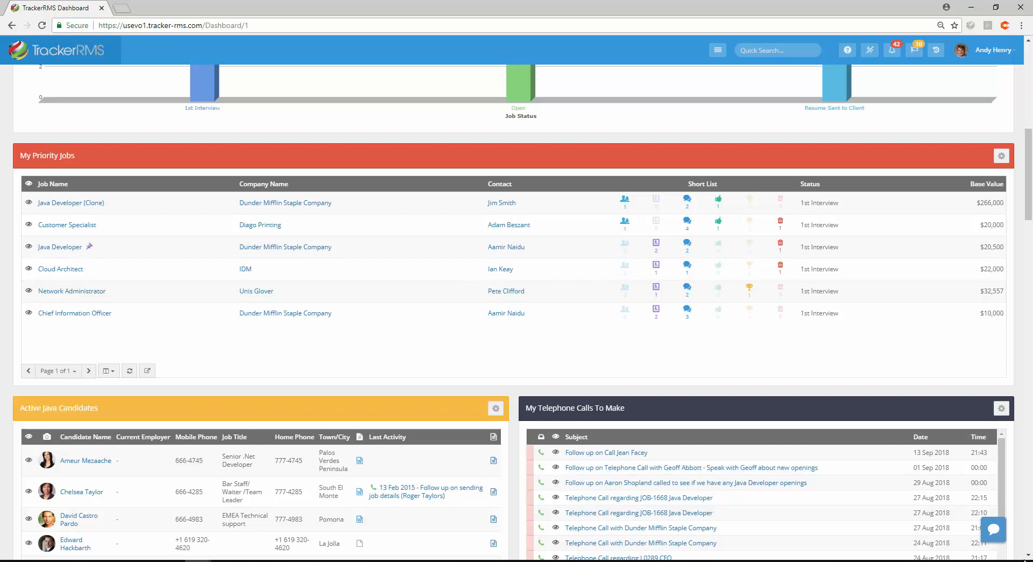
{"action": "scroll", "coordinate": [356, 509], "scroll_direction": "down", "scroll_amount": 2}
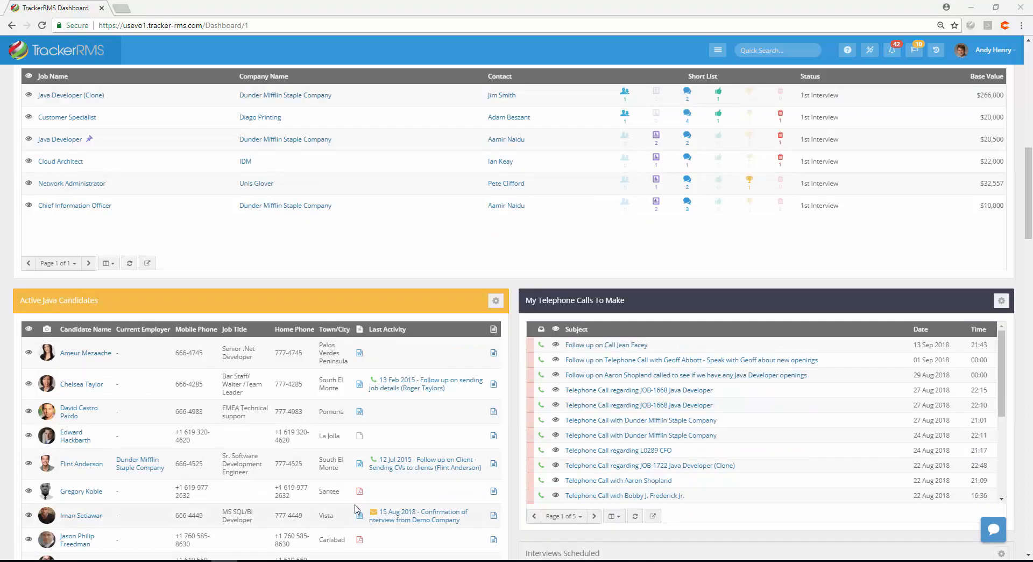
{"action": "scroll", "coordinate": [264, 431], "scroll_direction": "up", "scroll_amount": 7}
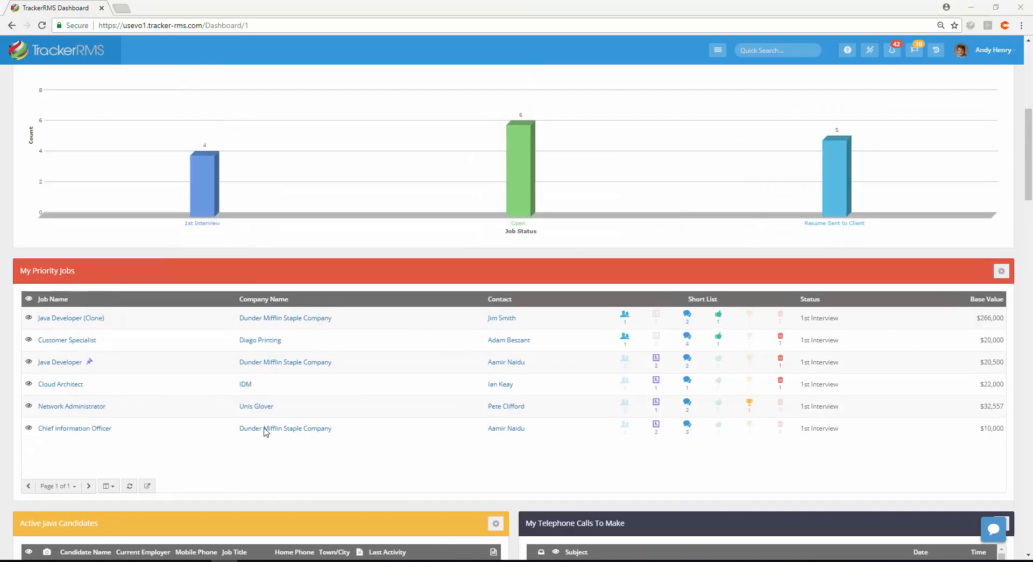
{"action": "scroll", "coordinate": [264, 427], "scroll_direction": "up", "scroll_amount": 4}
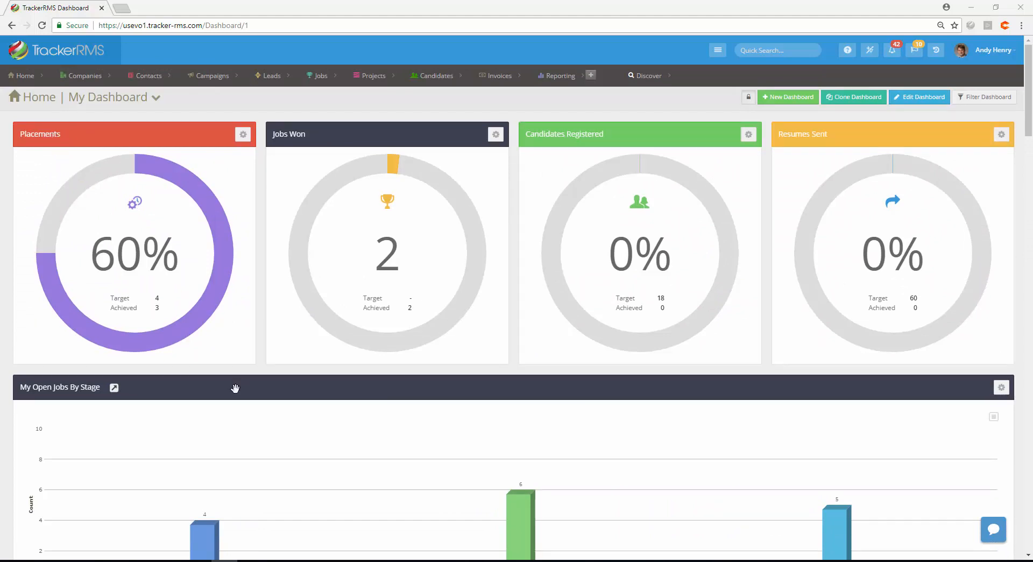
{"action": "scroll", "coordinate": [233, 390], "scroll_direction": "down", "scroll_amount": 1}
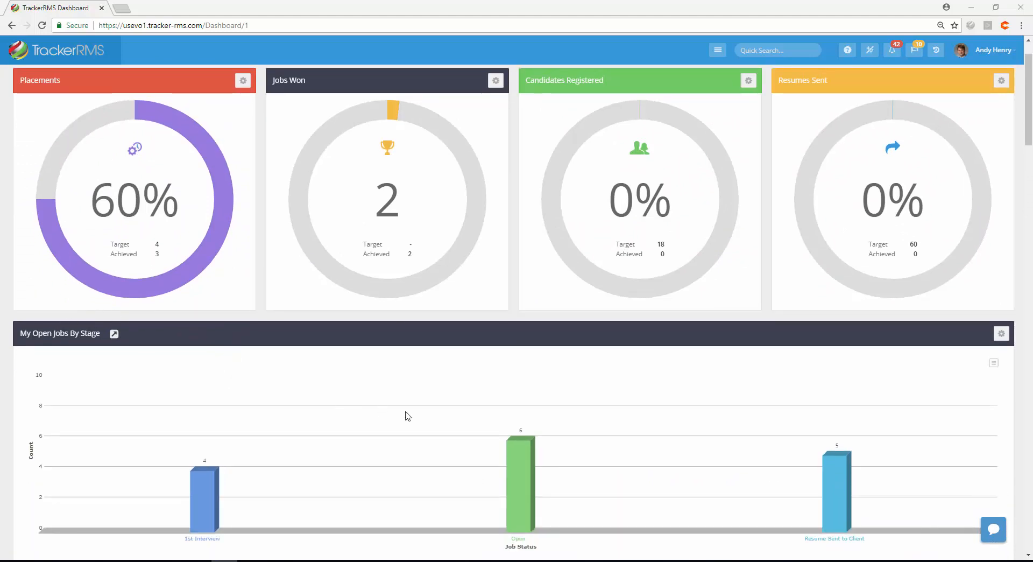
{"action": "scroll", "coordinate": [504, 440], "scroll_direction": "up", "scroll_amount": 1}
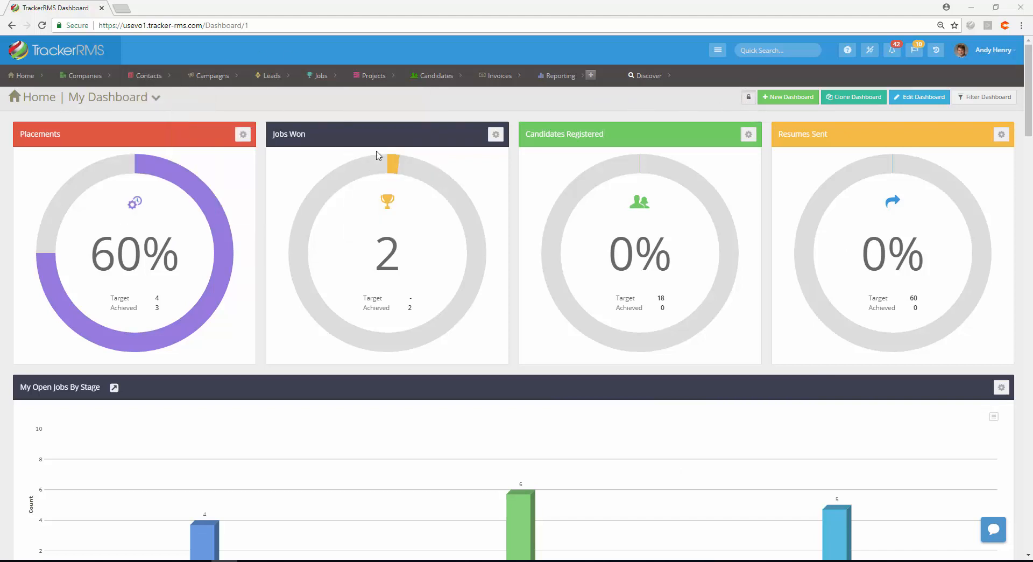
{"action": "left_click", "coordinate": [244, 136]}
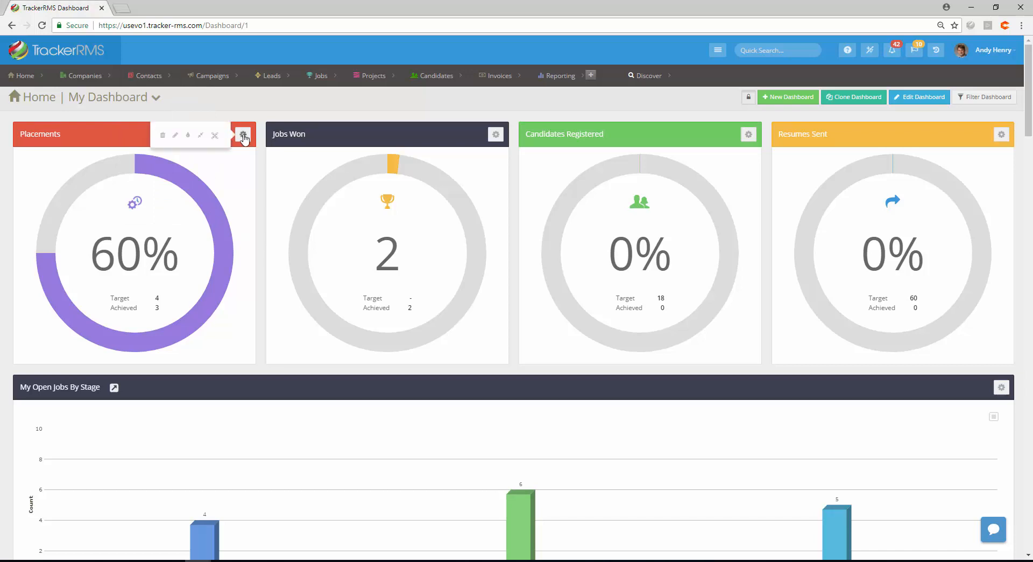
{"action": "left_click", "coordinate": [163, 137]}
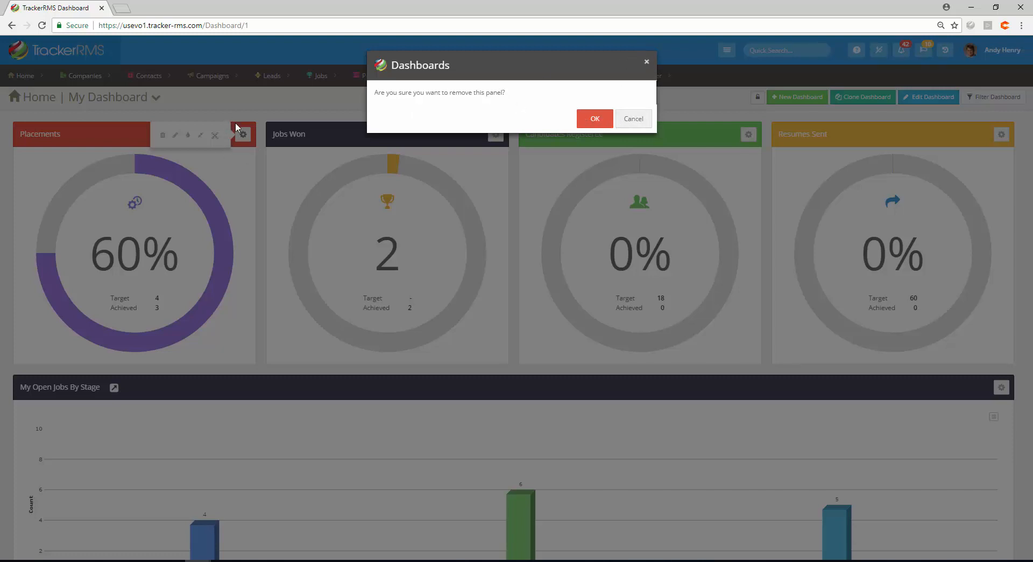
{"action": "left_click", "coordinate": [633, 120]}
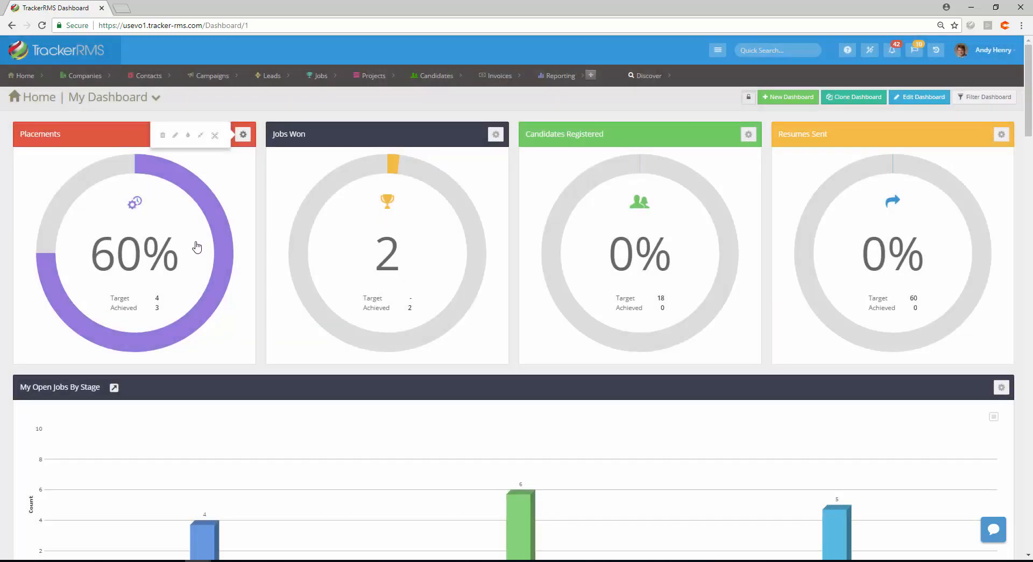
Change the Placements panel's colour to purple
{"action": "left_click", "coordinate": [175, 139]}
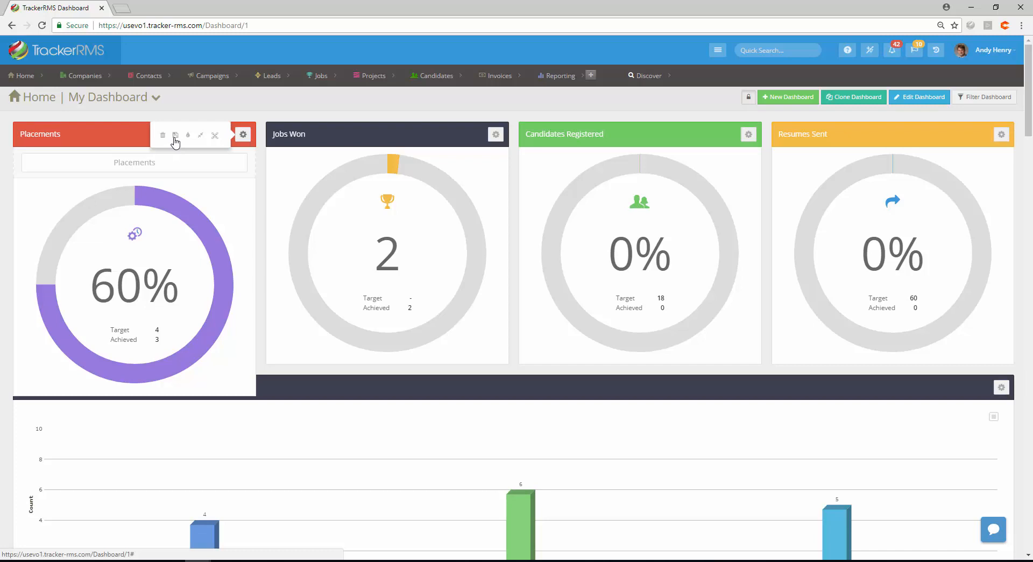
{"action": "left_click", "coordinate": [175, 136]}
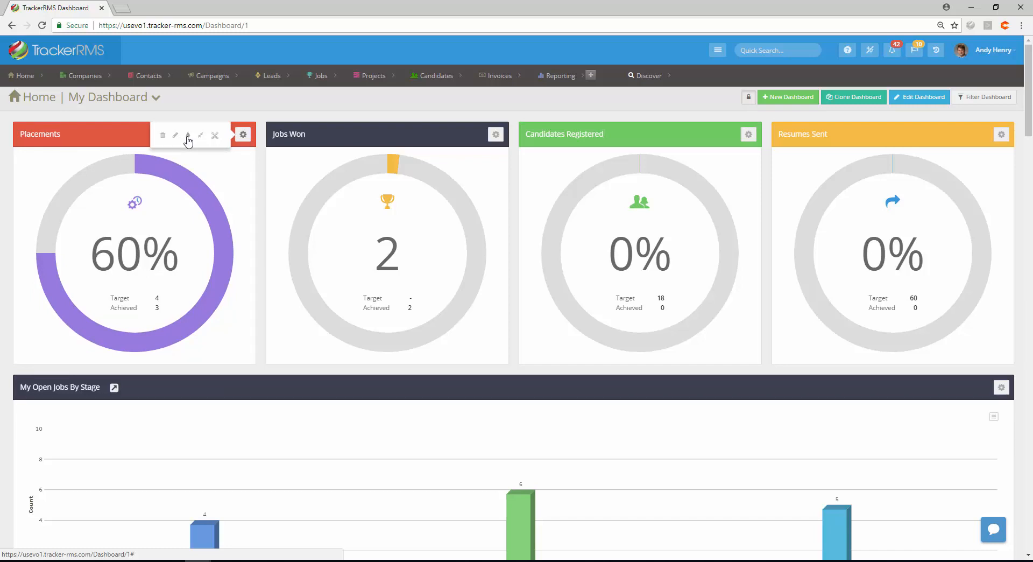
{"action": "left_click", "coordinate": [188, 135]}
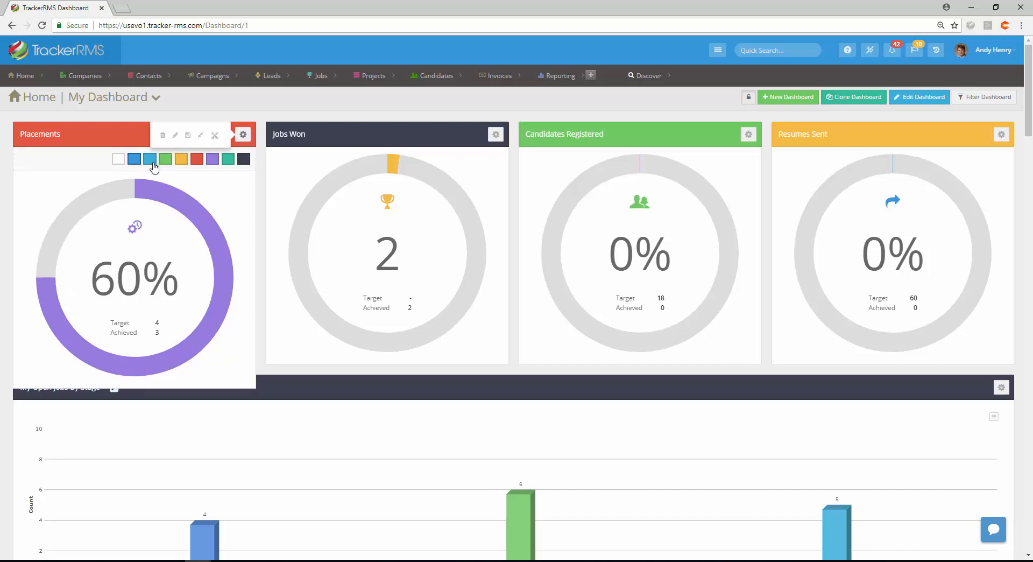
{"action": "left_click", "coordinate": [150, 161]}
{"action": "left_click", "coordinate": [182, 162]}
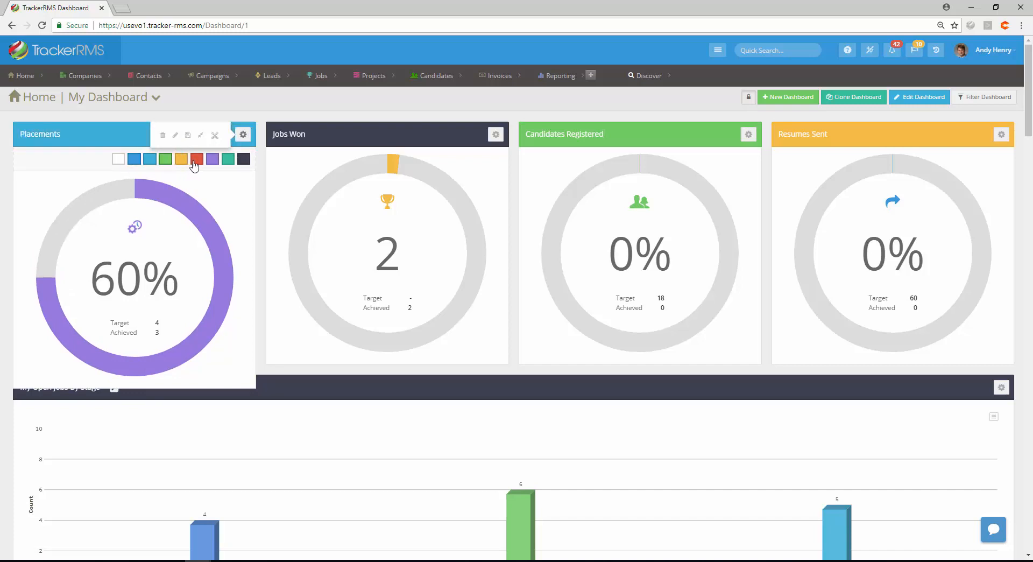
{"action": "left_click", "coordinate": [212, 161]}
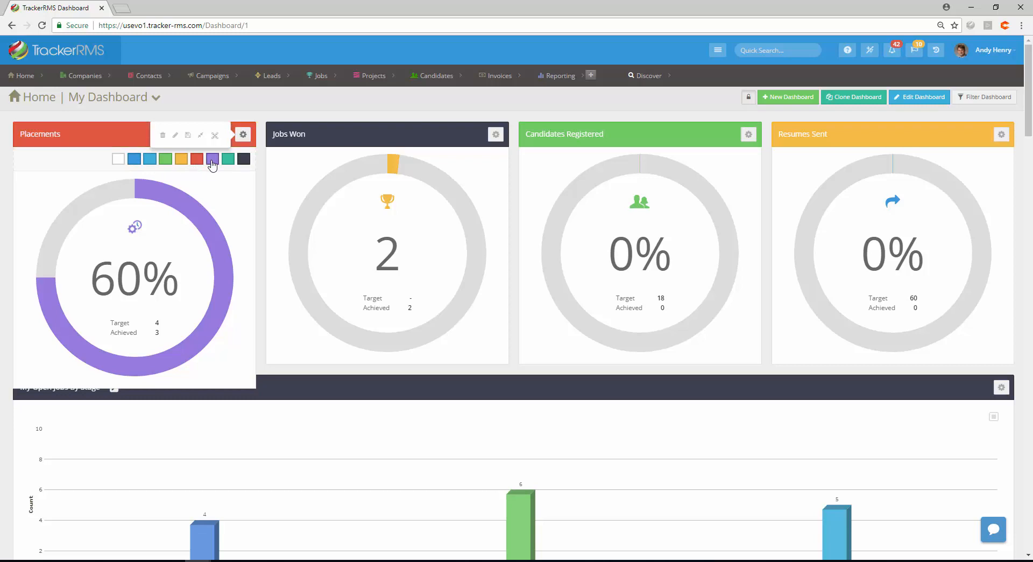
{"action": "left_click", "coordinate": [188, 136]}
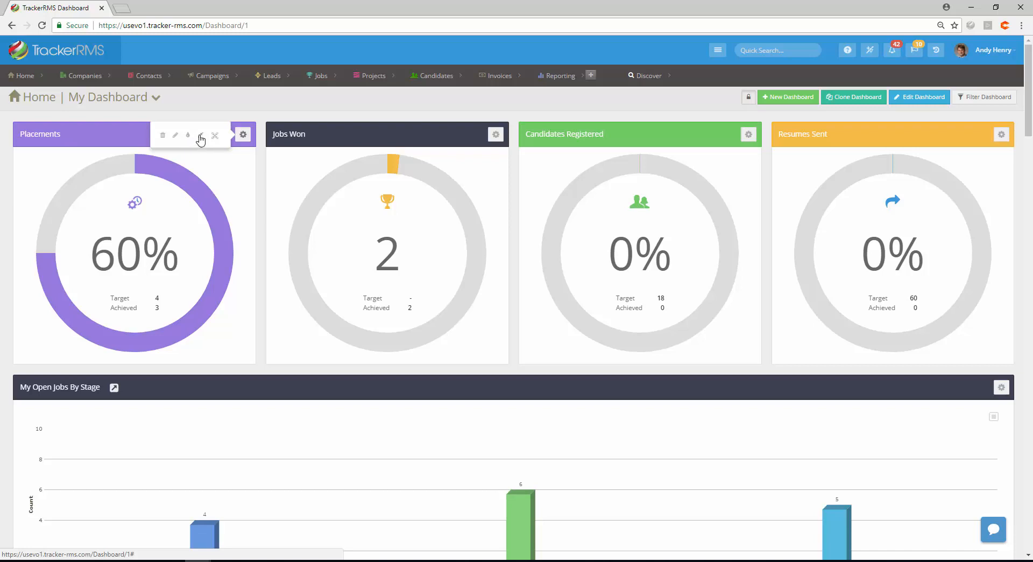
View the Placements panel full screen and restore it
{"action": "left_click", "coordinate": [200, 138]}
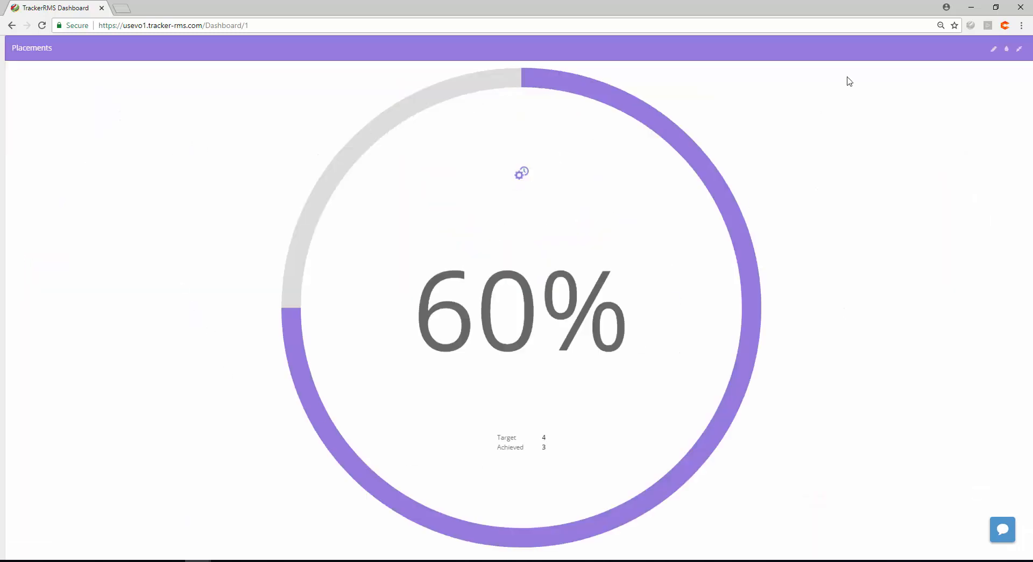
{"action": "left_click", "coordinate": [1019, 50]}
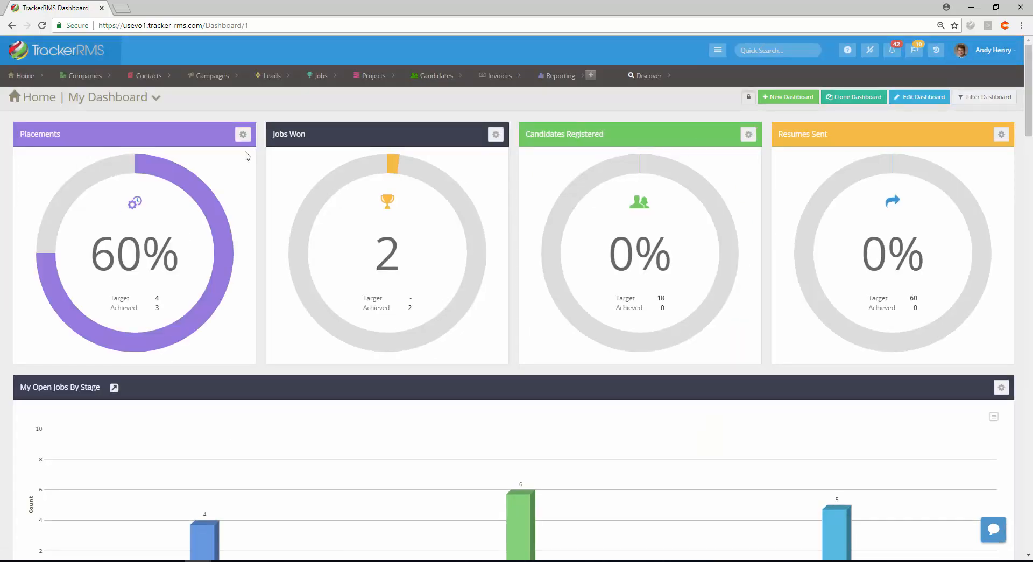
Resize the Placements panel to 2 x 1
{"action": "left_click", "coordinate": [244, 135]}
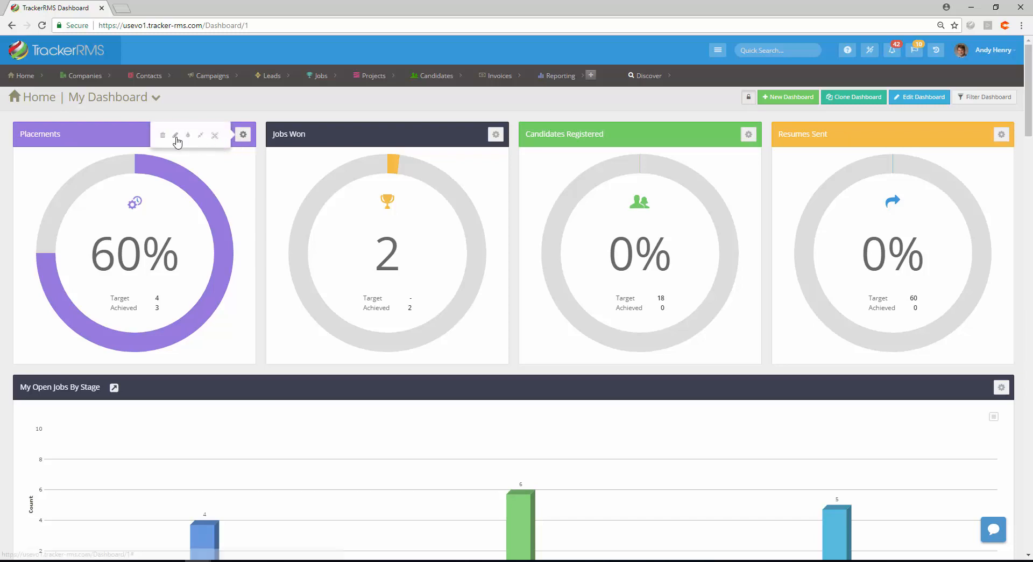
{"action": "left_click", "coordinate": [215, 136]}
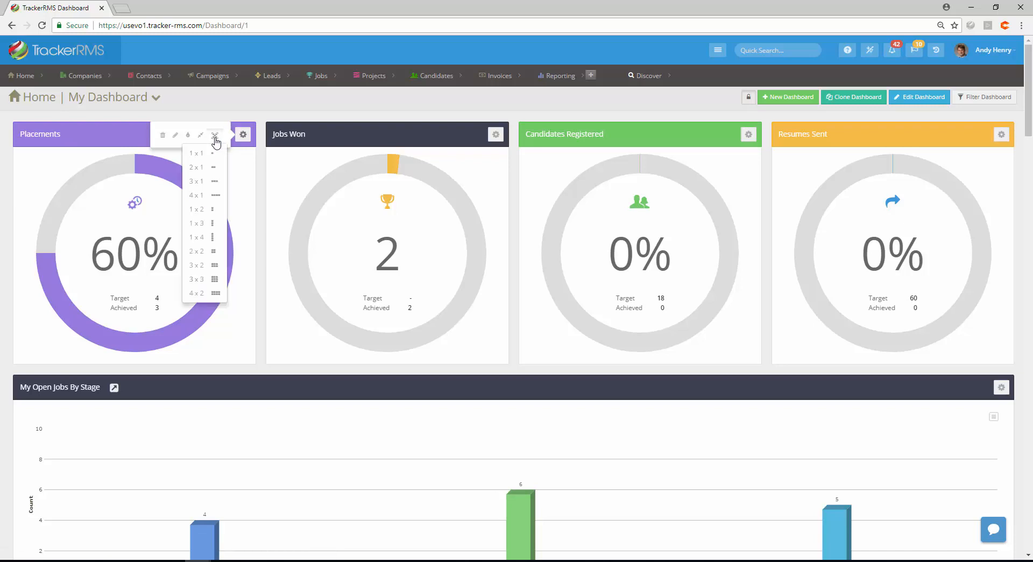
{"action": "left_click", "coordinate": [210, 173]}
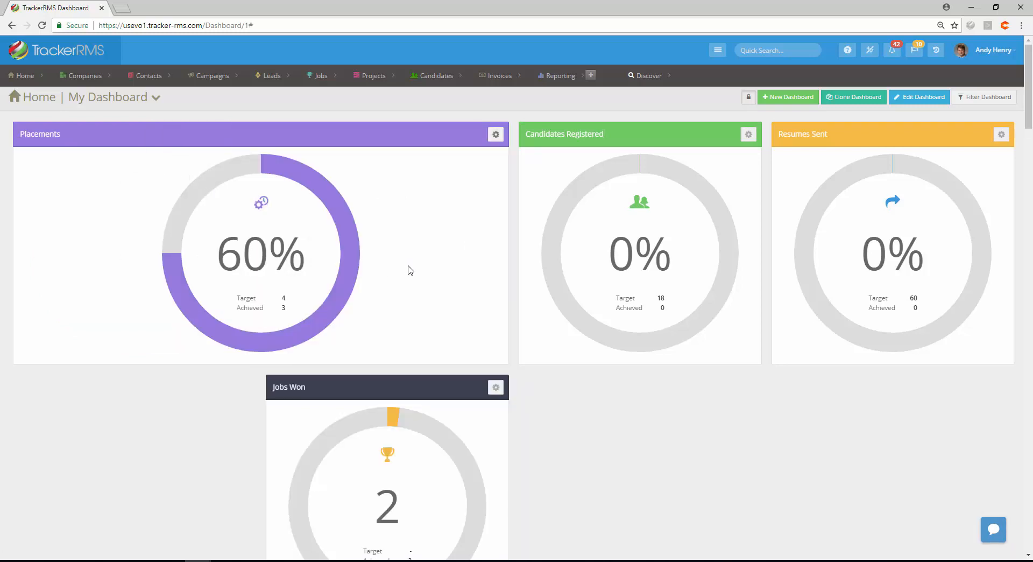
Resize the Placements panel to 3 x 3
{"action": "left_click", "coordinate": [495, 135]}
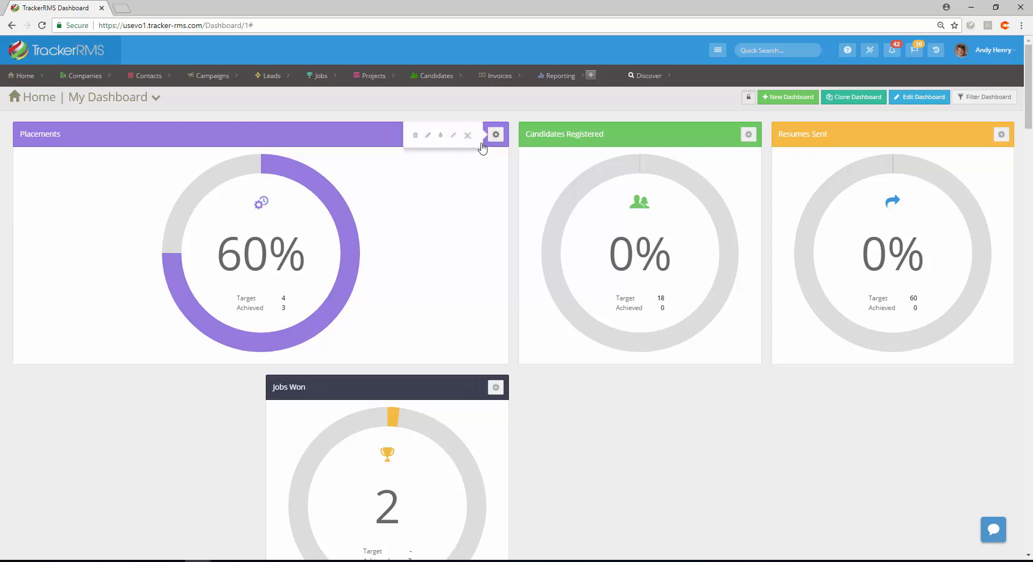
{"action": "left_click", "coordinate": [468, 135]}
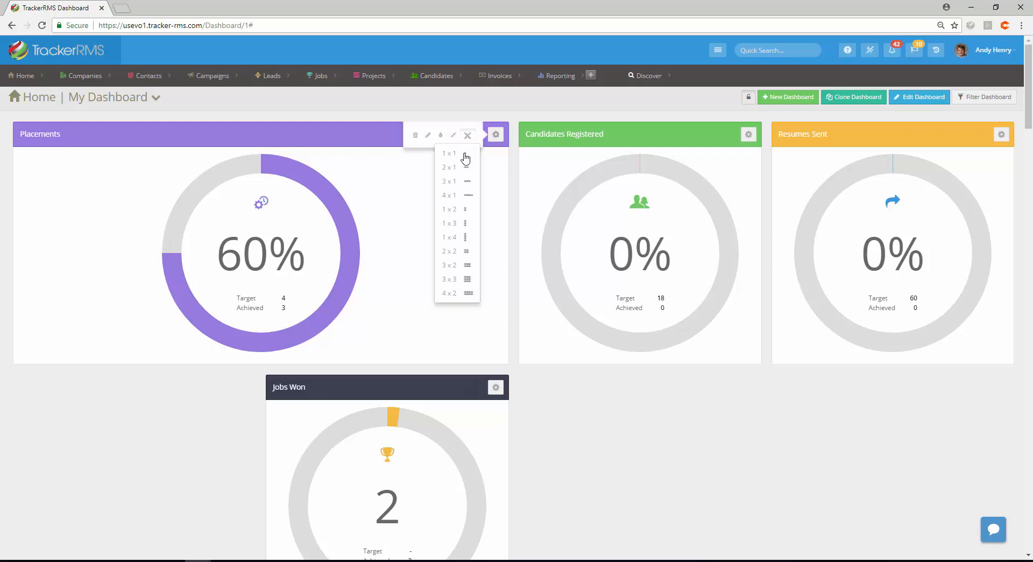
{"action": "left_click", "coordinate": [467, 282]}
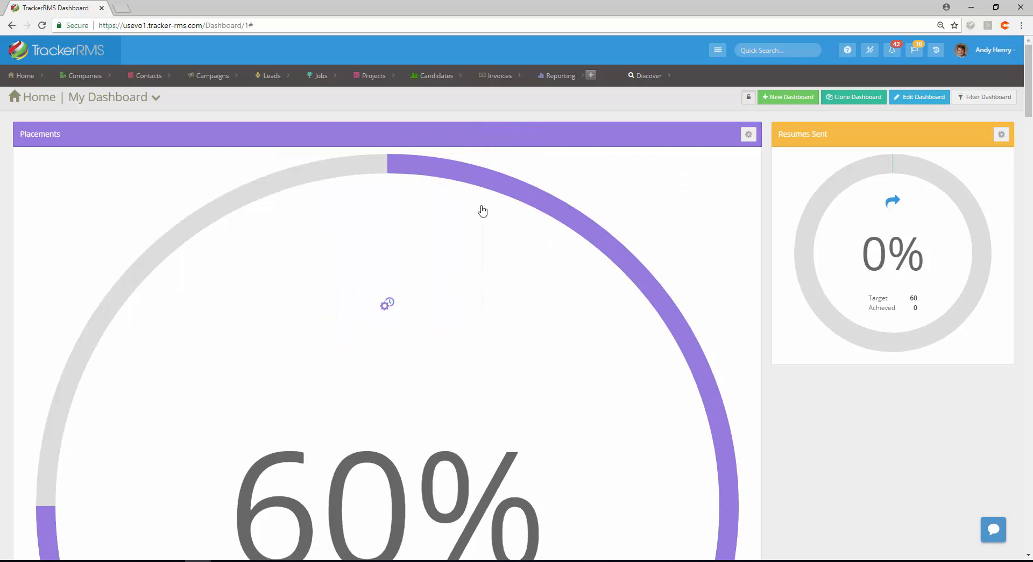
Resize the Placements panel back to 1 x 1
{"action": "left_click", "coordinate": [742, 139]}
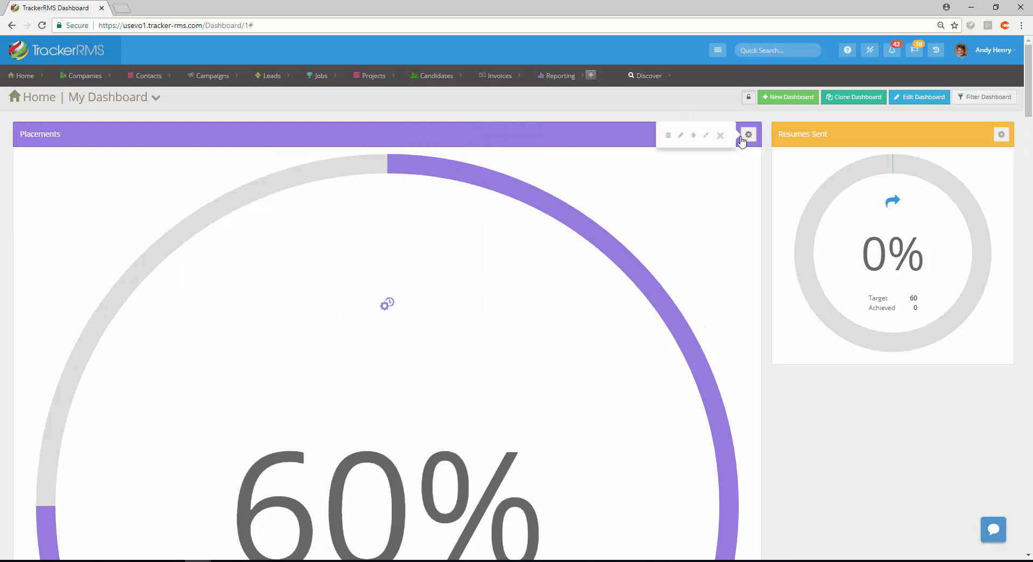
{"action": "left_click", "coordinate": [721, 137]}
{"action": "left_click", "coordinate": [716, 158]}
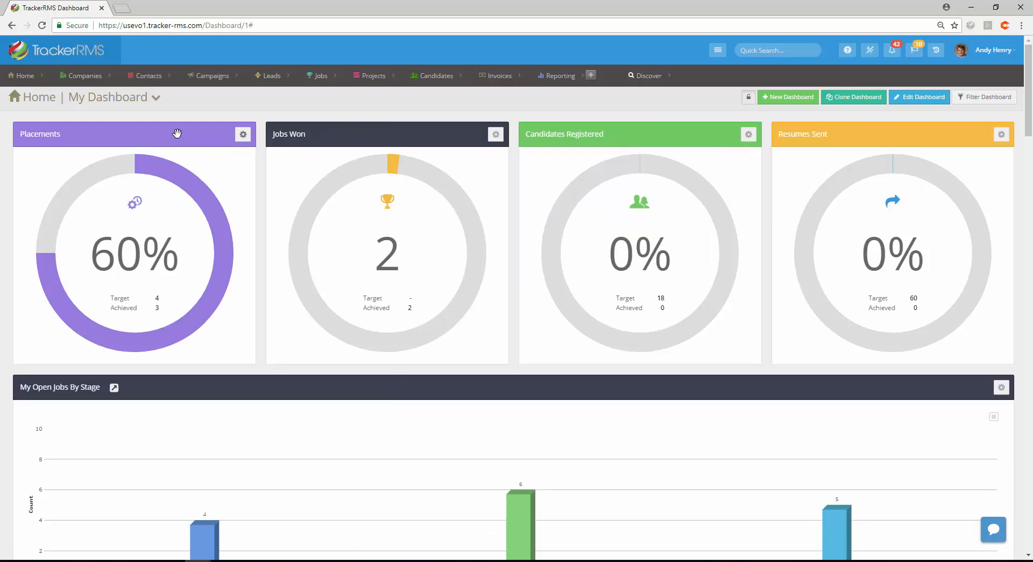
Move the Placements panel after Jobs Won and the My Open Jobs By Stage chart to the top
{"action": "left_click_drag", "start_coordinate": [184, 125], "coordinate": [393, 135]}
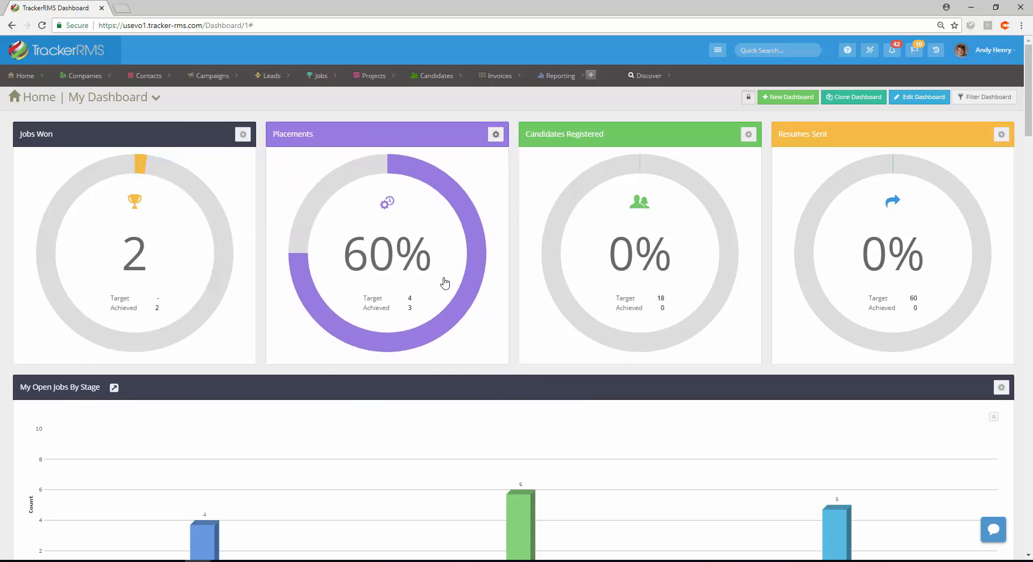
{"action": "left_click_drag", "start_coordinate": [485, 390], "coordinate": [485, 139]}
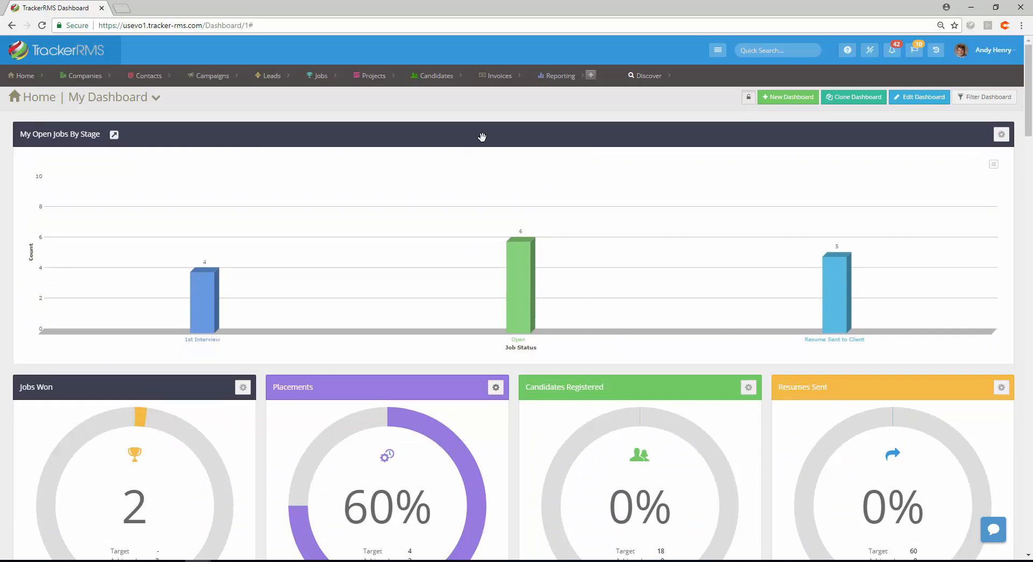
Open the My Open Jobs By Stage report from its panel and return to My Dashboard
{"action": "left_click", "coordinate": [115, 136]}
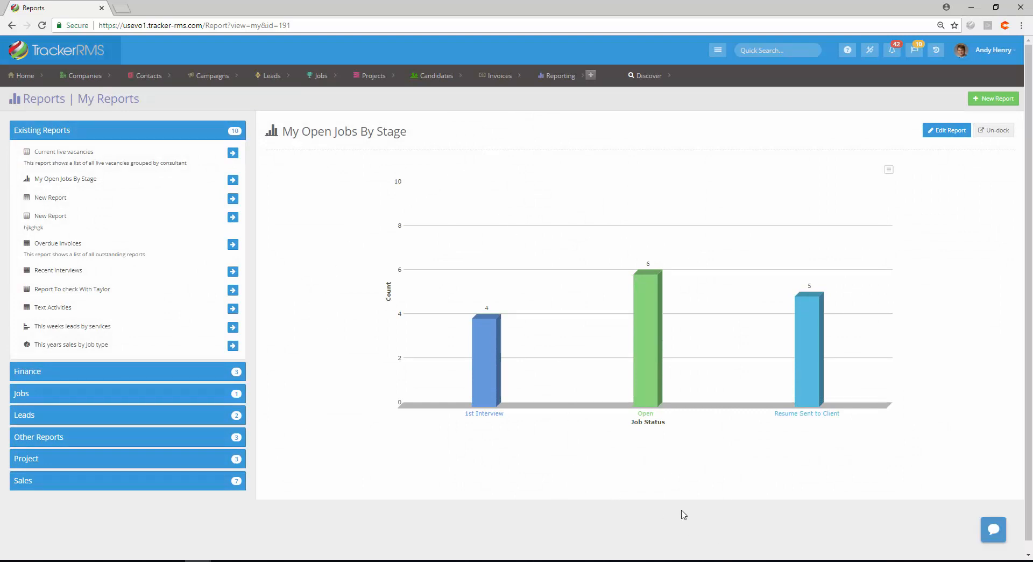
{"action": "mouse_move", "coordinate": [25, 76]}
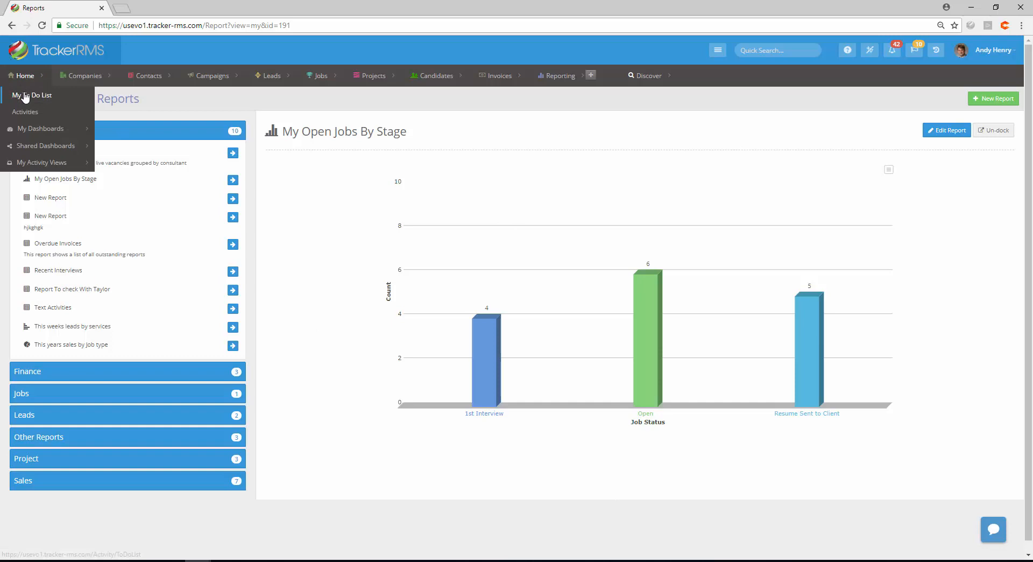
{"action": "left_click", "coordinate": [31, 131]}
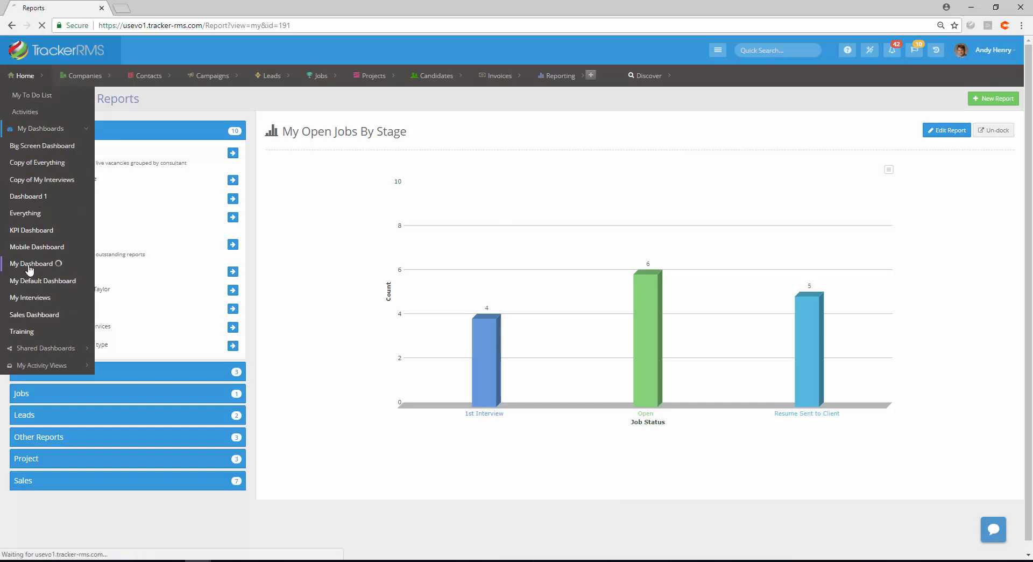
{"action": "left_click", "coordinate": [30, 264]}
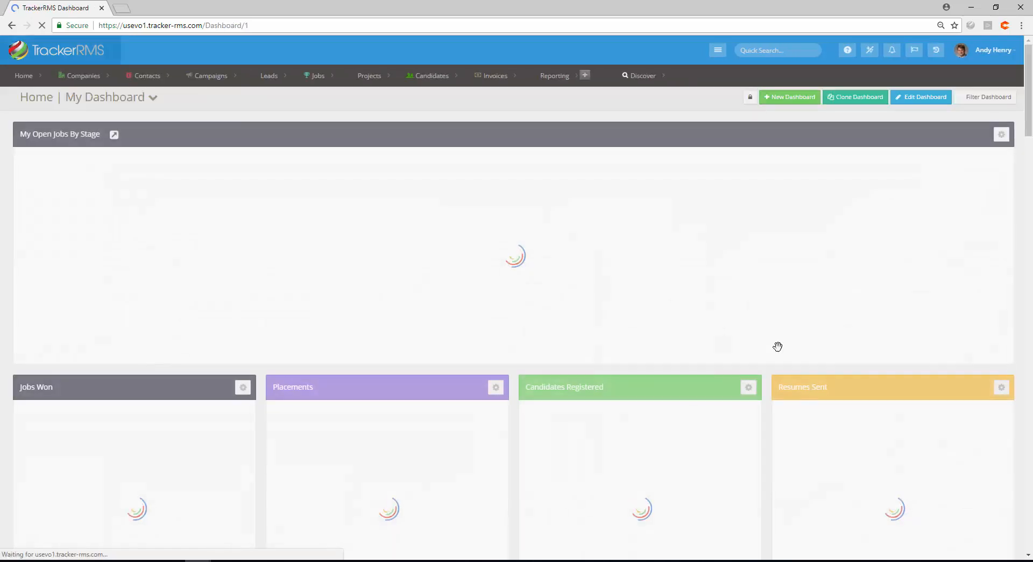
Export the My Open Jobs By Stage chart as a PDF
{"action": "left_click", "coordinate": [1001, 134]}
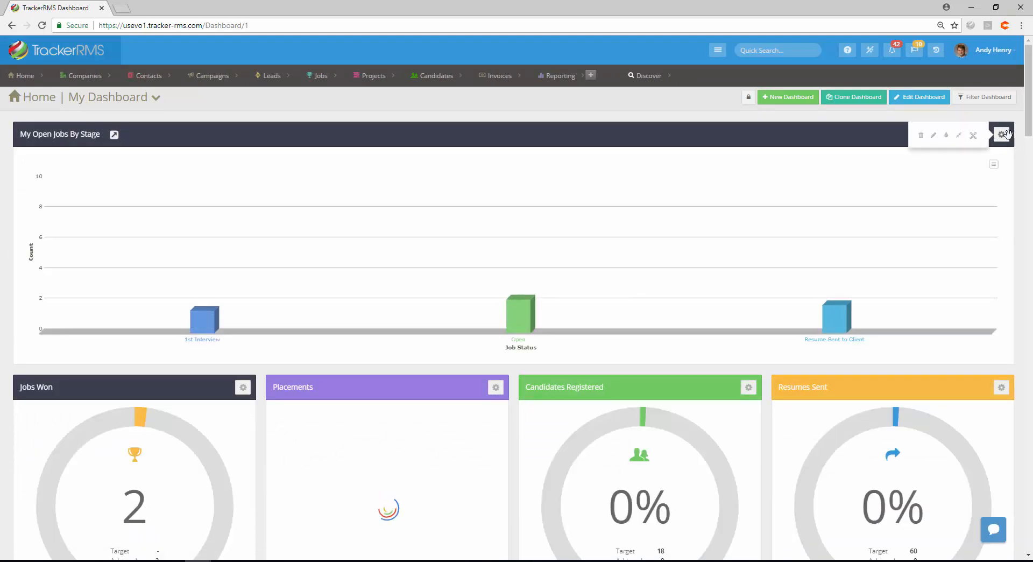
{"action": "left_click", "coordinate": [994, 166]}
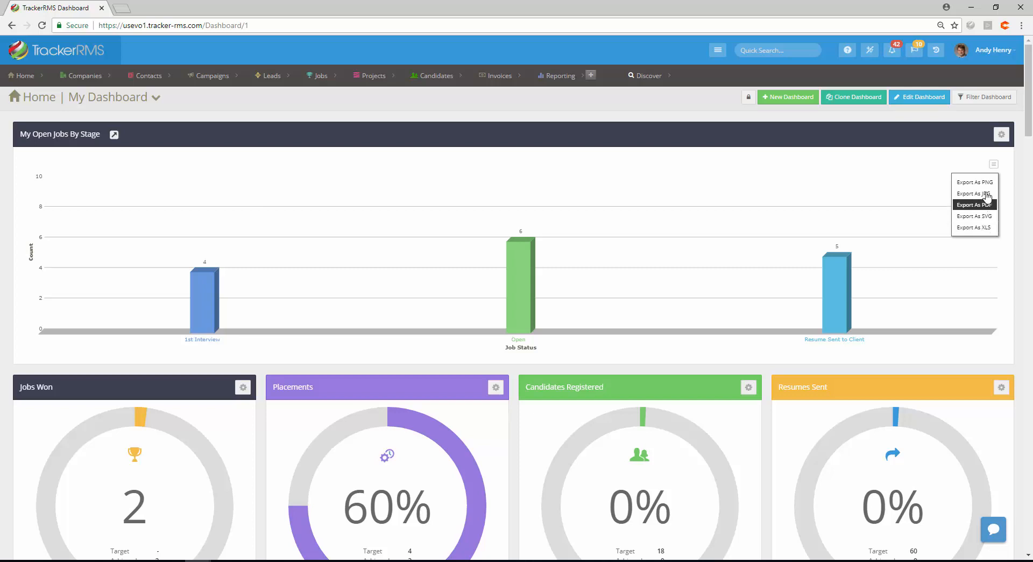
{"action": "left_click", "coordinate": [976, 205]}
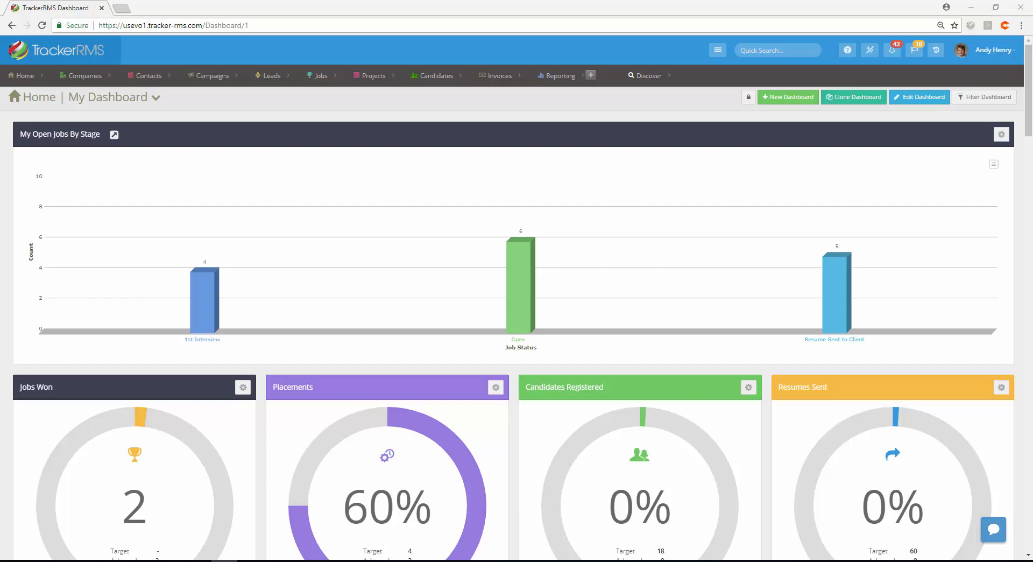
Open All Contacts and filter the contacts by Type Prospect
{"action": "mouse_move", "coordinate": [136, 84]}
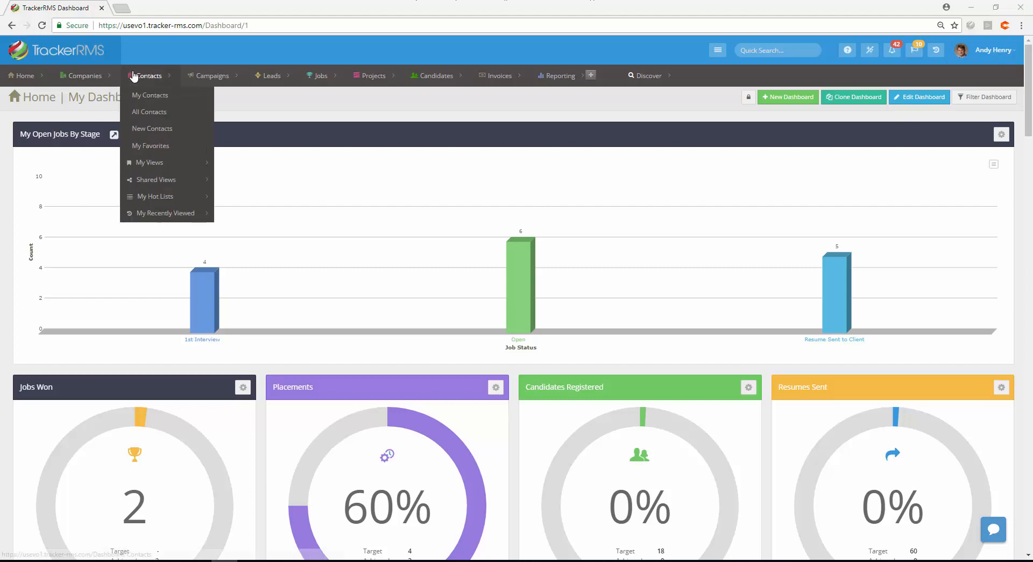
{"action": "left_click", "coordinate": [144, 115]}
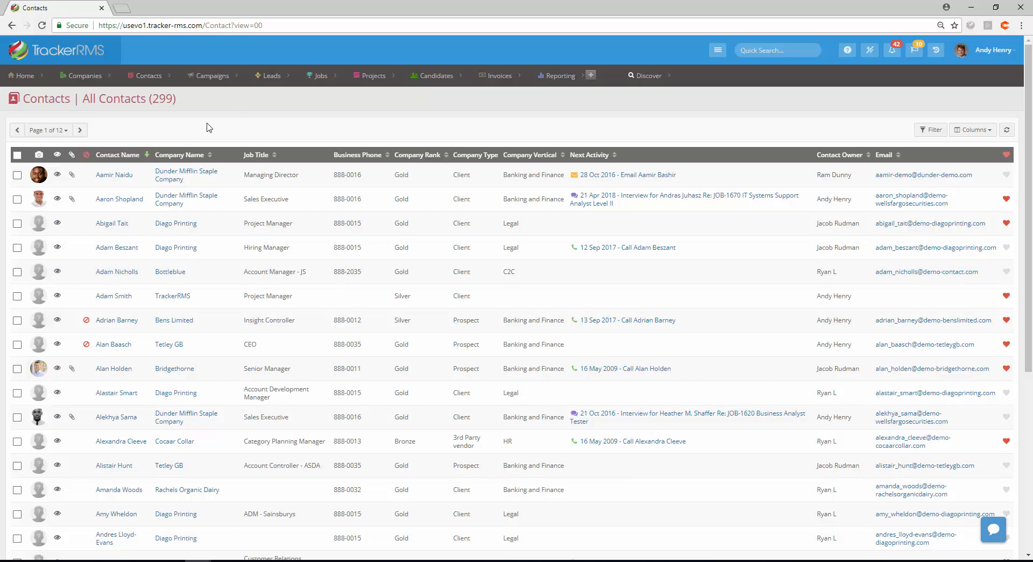
{"action": "mouse_move", "coordinate": [151, 82]}
{"action": "left_click", "coordinate": [928, 136]}
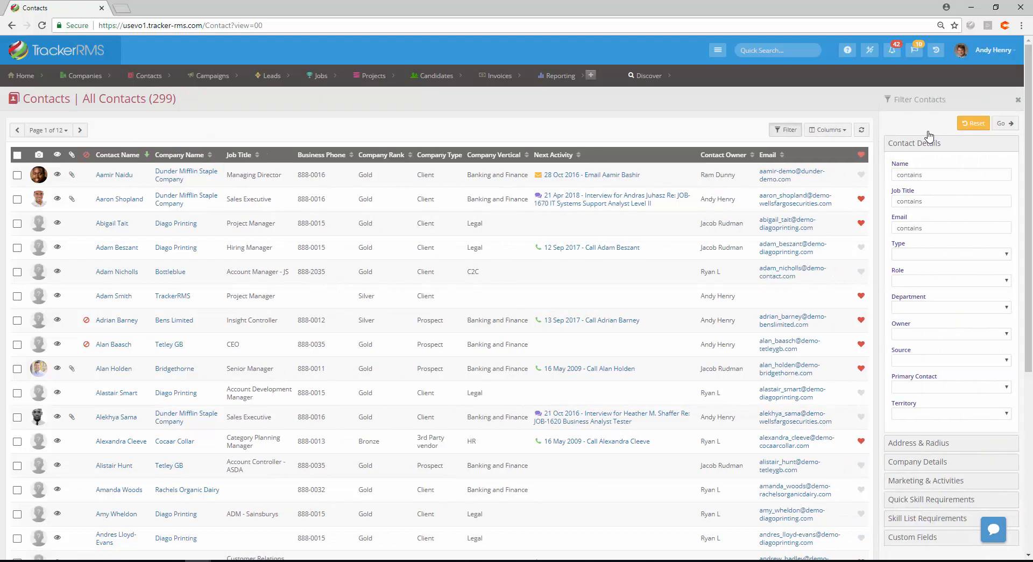
{"action": "left_click", "coordinate": [917, 256]}
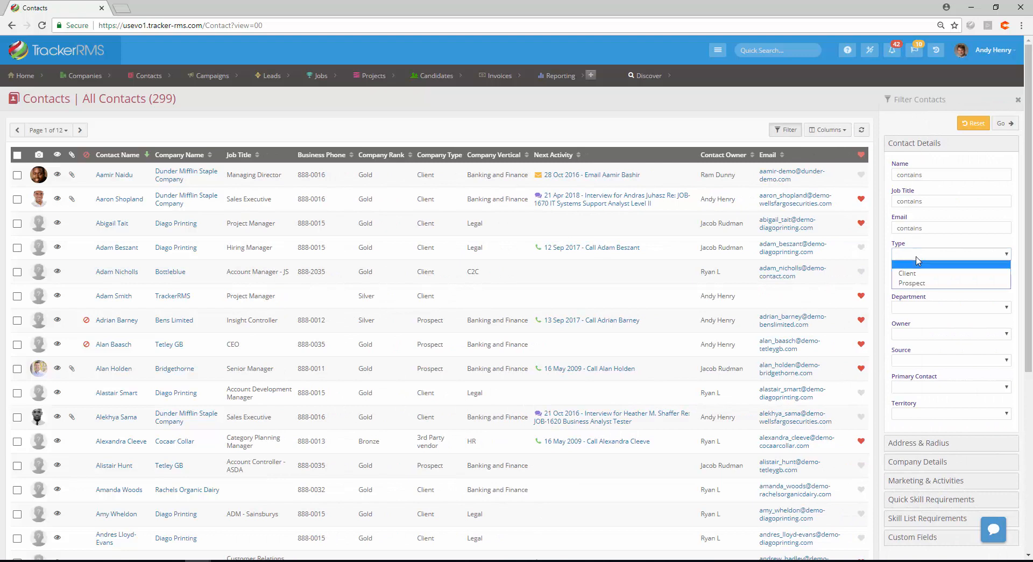
{"action": "left_click", "coordinate": [918, 286]}
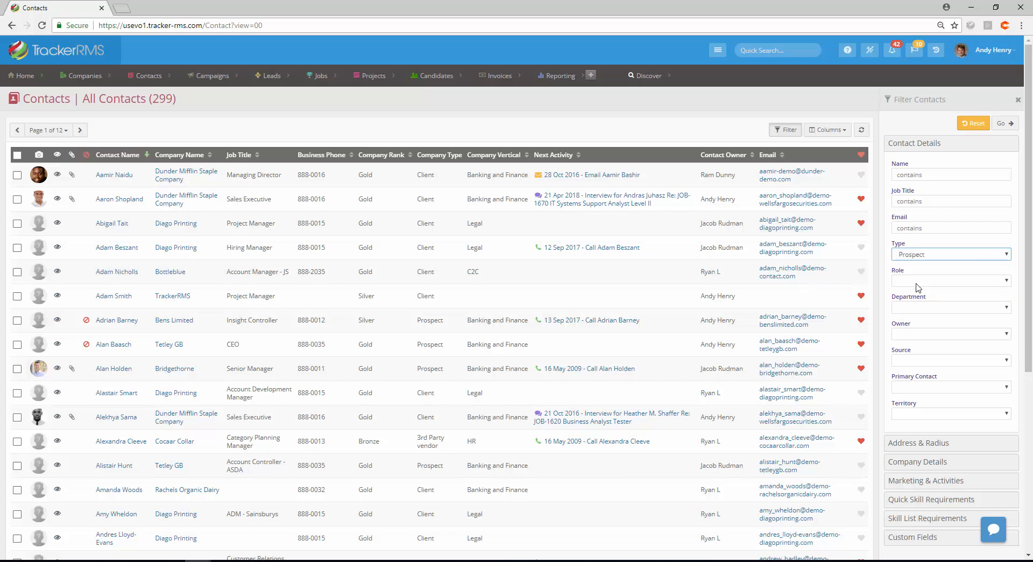
Add a company Vertical filter of Accountants and apply the contact filters
{"action": "left_click", "coordinate": [923, 463]}
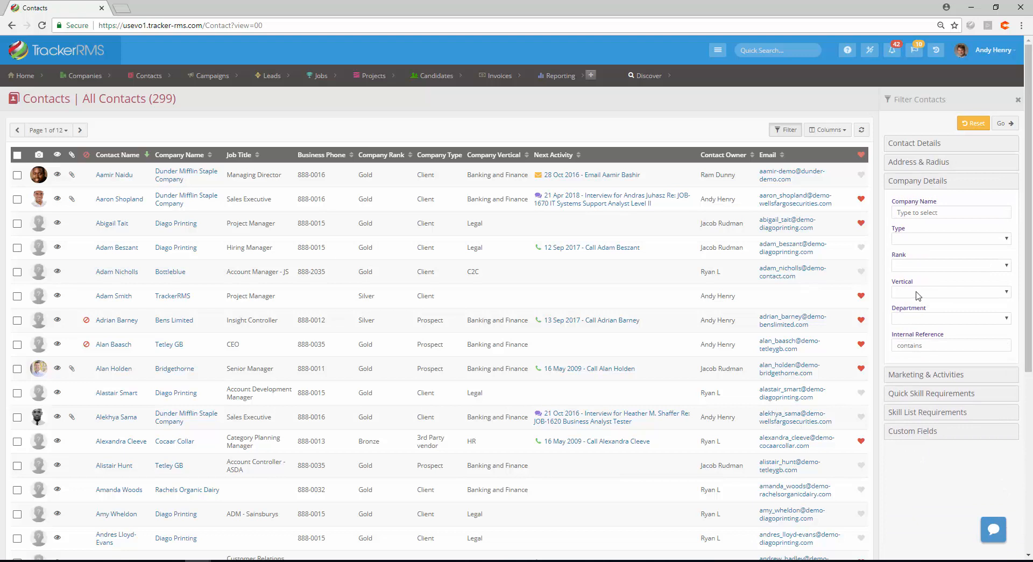
{"action": "left_click", "coordinate": [918, 293]}
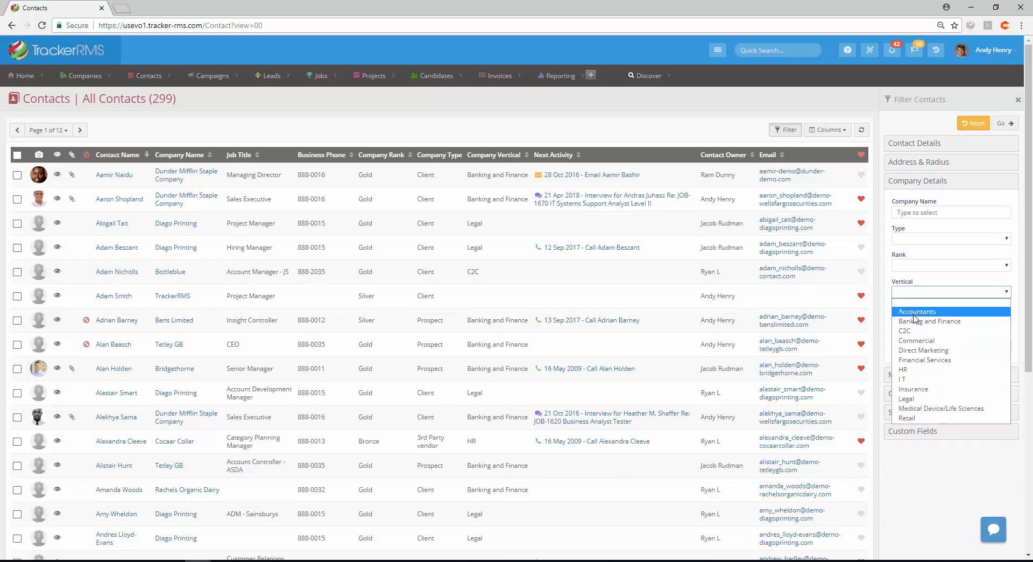
{"action": "left_click", "coordinate": [914, 314]}
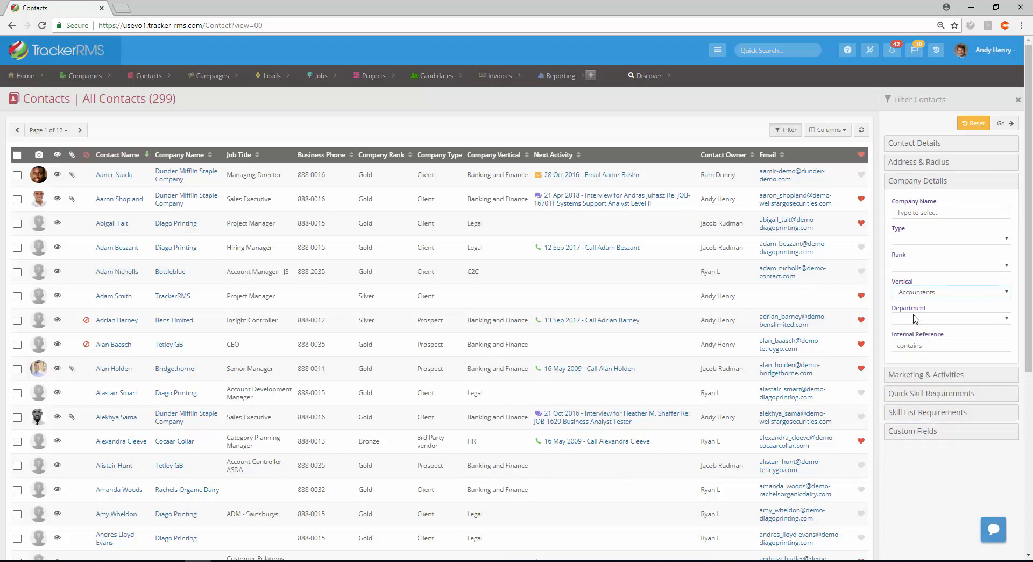
{"action": "left_click", "coordinate": [1012, 128]}
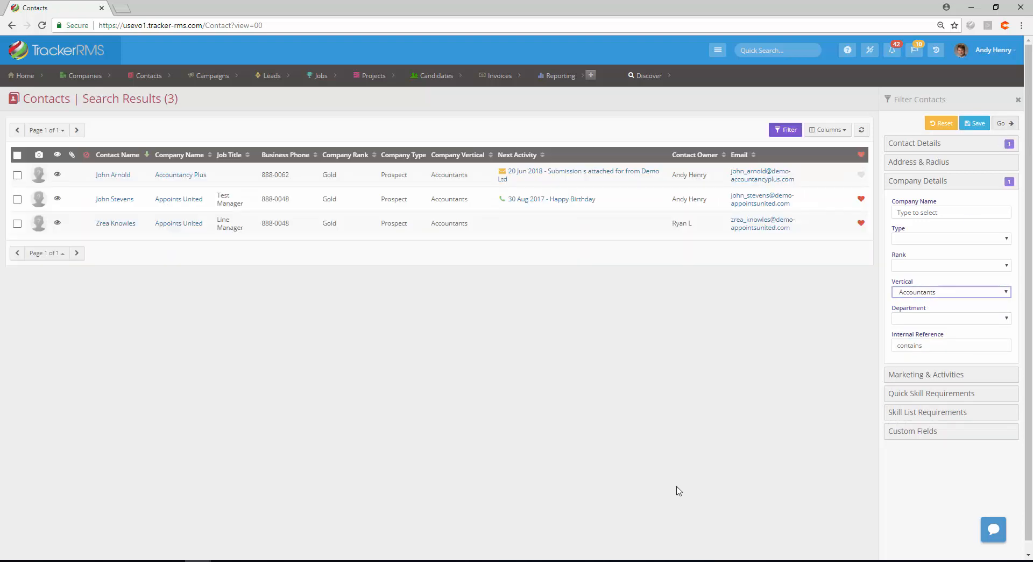
Save the filtered contacts as a view named Accountant Prospects
{"action": "left_click", "coordinate": [971, 125]}
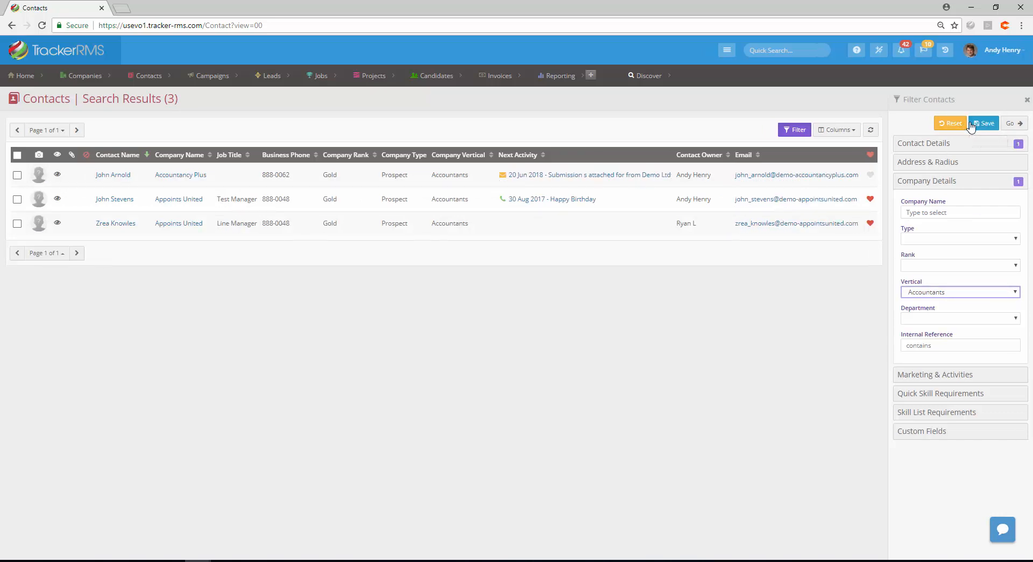
{"action": "type", "text": "Accountan"}
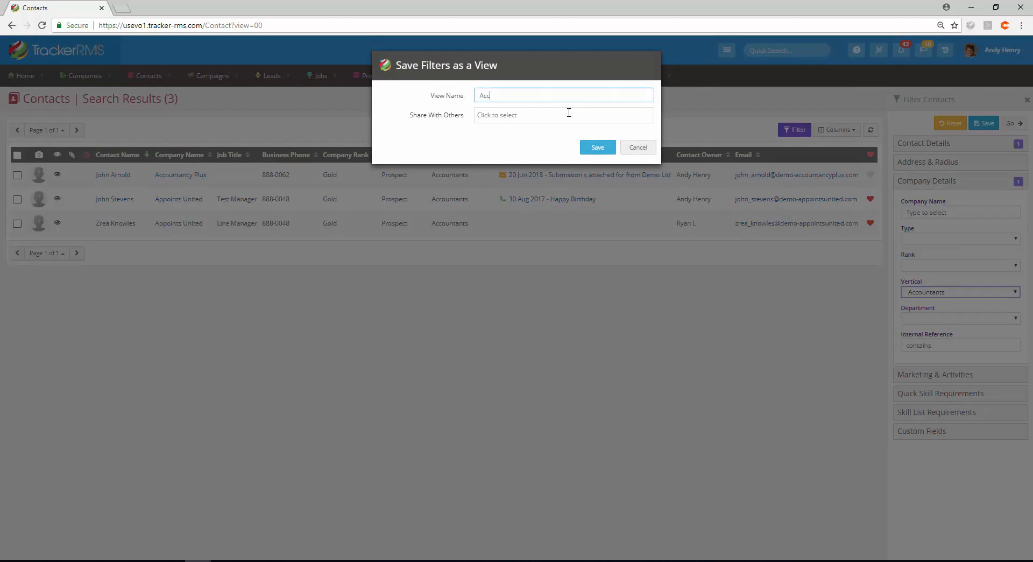
{"action": "type", "text": "t Prospects"}
{"action": "left_click", "coordinate": [603, 151]}
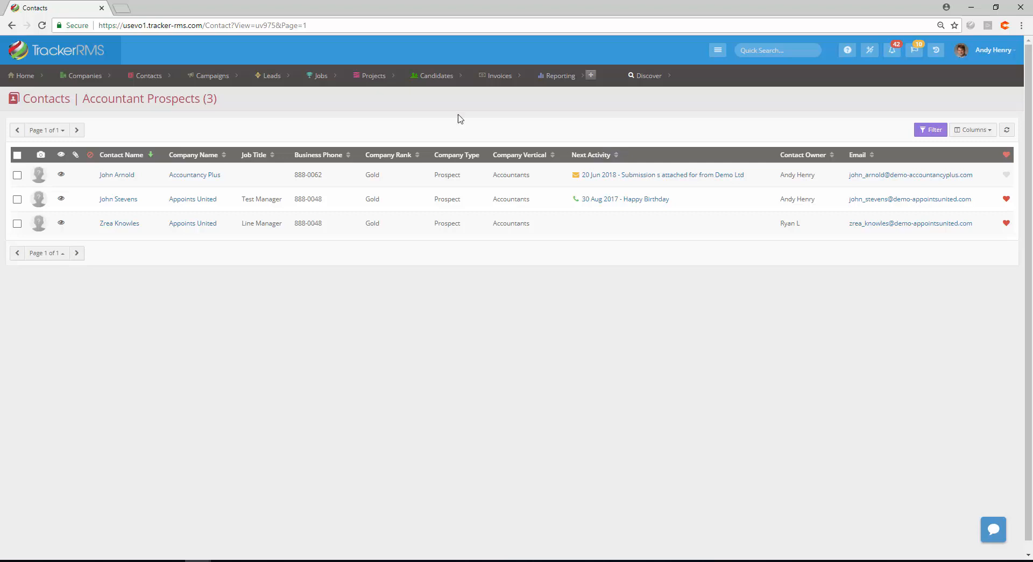
Open All Candidates and filter by the resume search phrase "project Manager" in All of These Words
{"action": "mouse_move", "coordinate": [430, 79]}
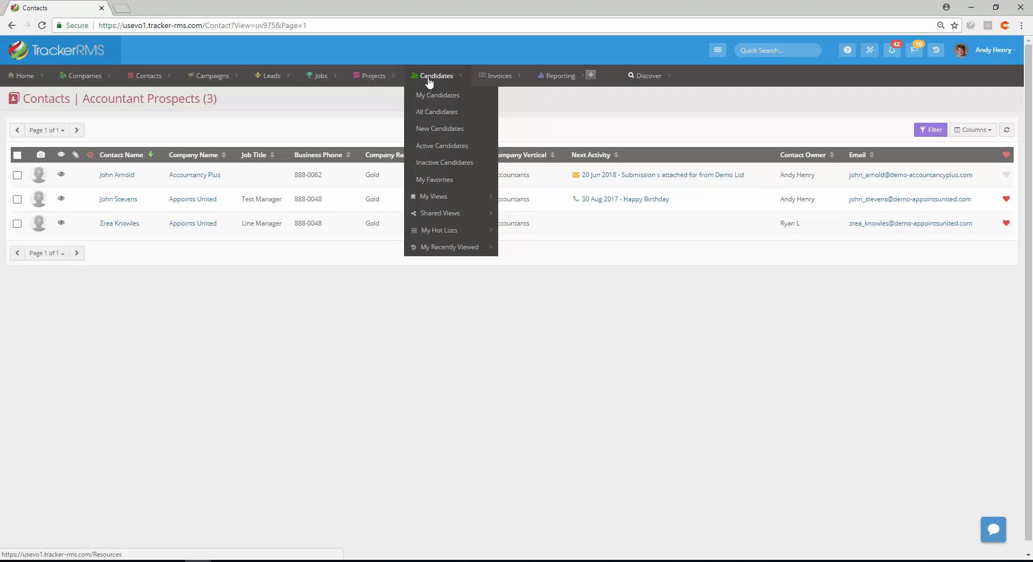
{"action": "left_click", "coordinate": [433, 113]}
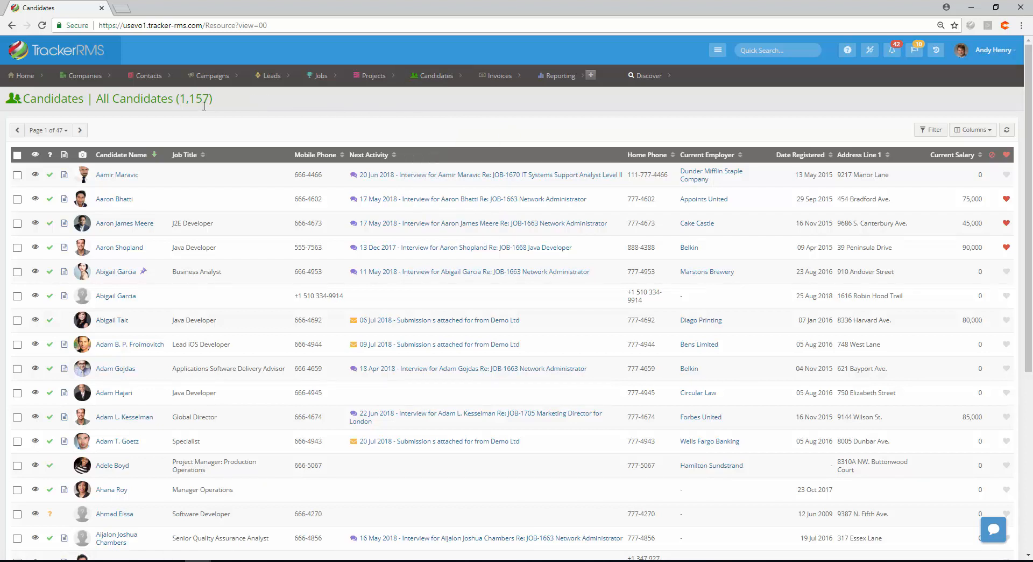
{"action": "left_click", "coordinate": [921, 132]}
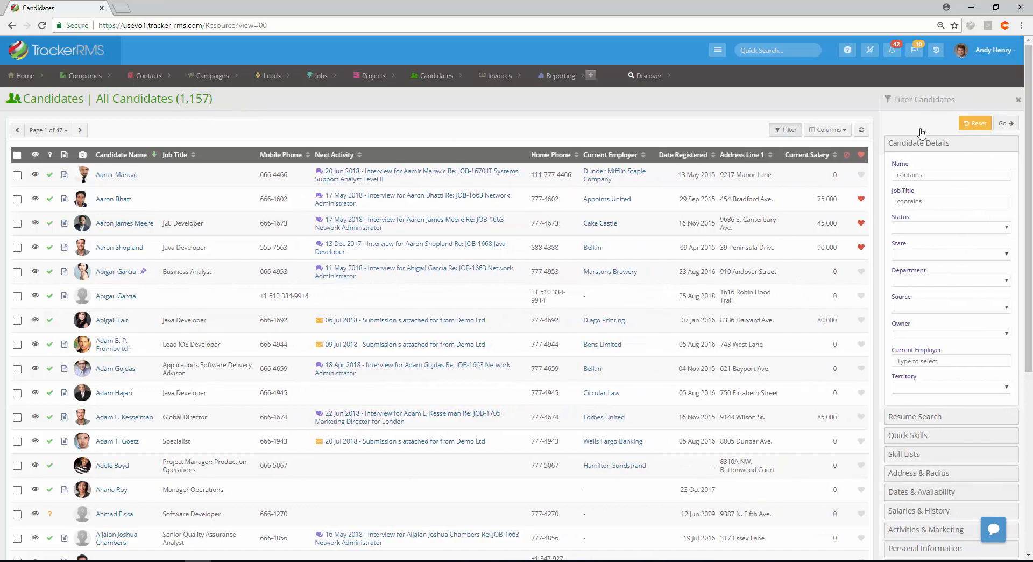
{"action": "left_click", "coordinate": [919, 424]}
{"action": "left_click", "coordinate": [916, 191]}
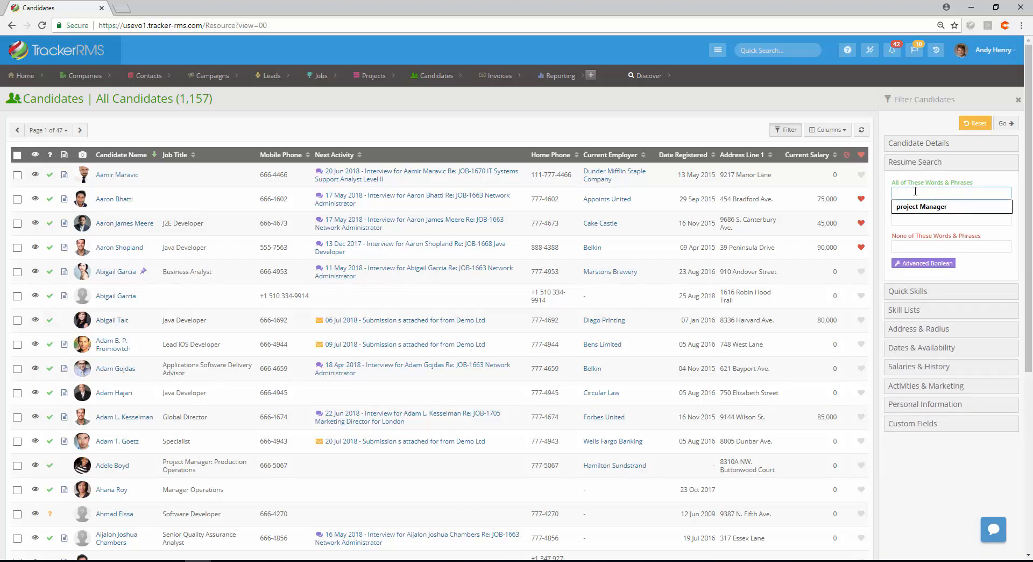
{"action": "left_click", "coordinate": [917, 210]}
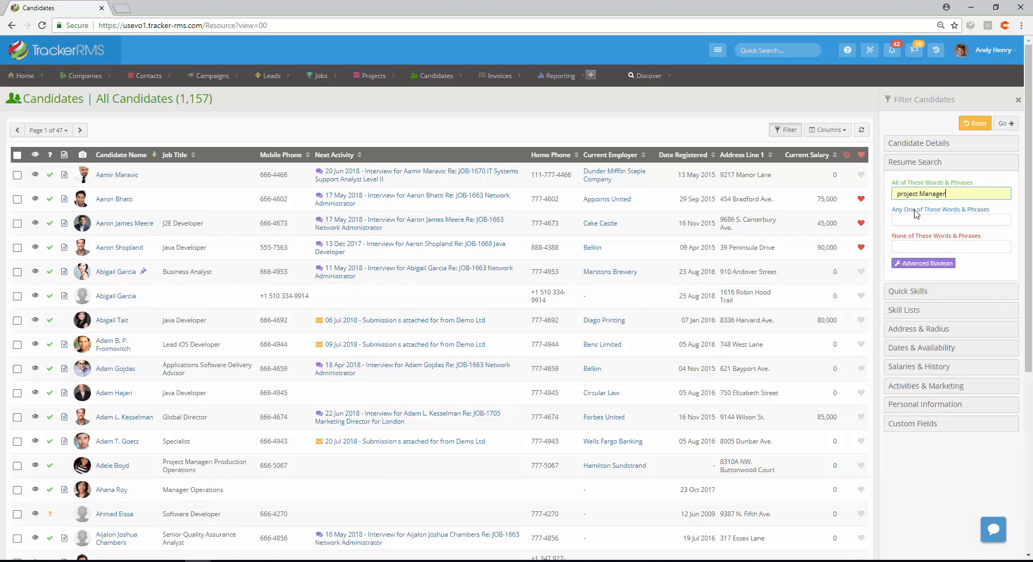
{"action": "left_click", "coordinate": [1005, 127]}
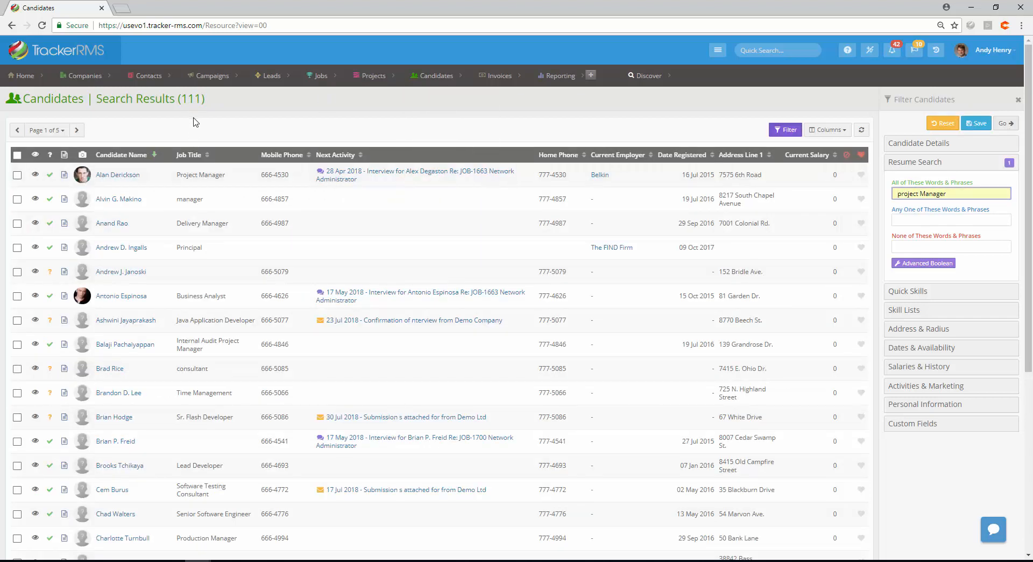
Save the filtered candidates as a view named Project Managers
{"action": "left_click", "coordinate": [974, 129]}
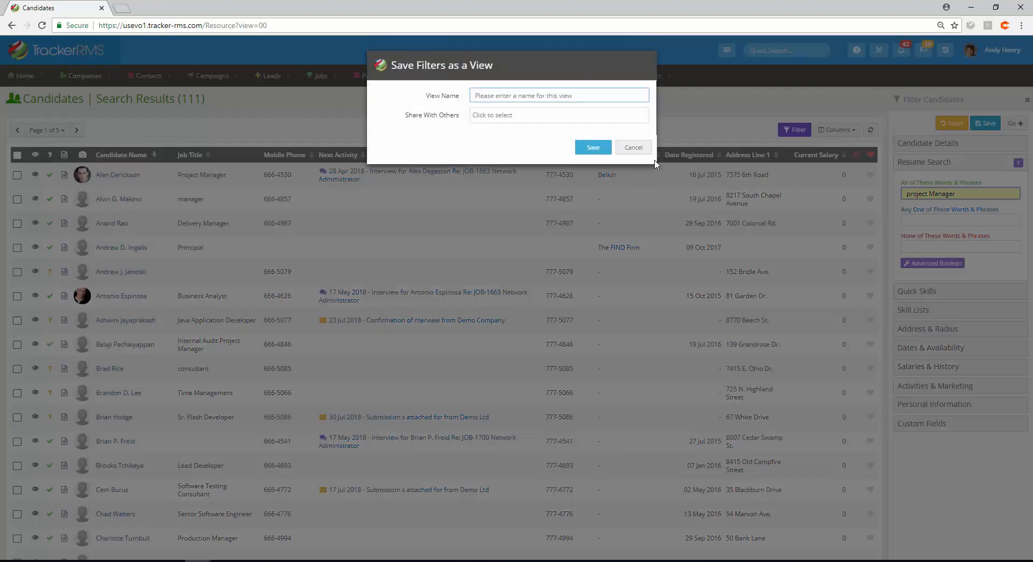
{"action": "type", "text": "Project Managers"}
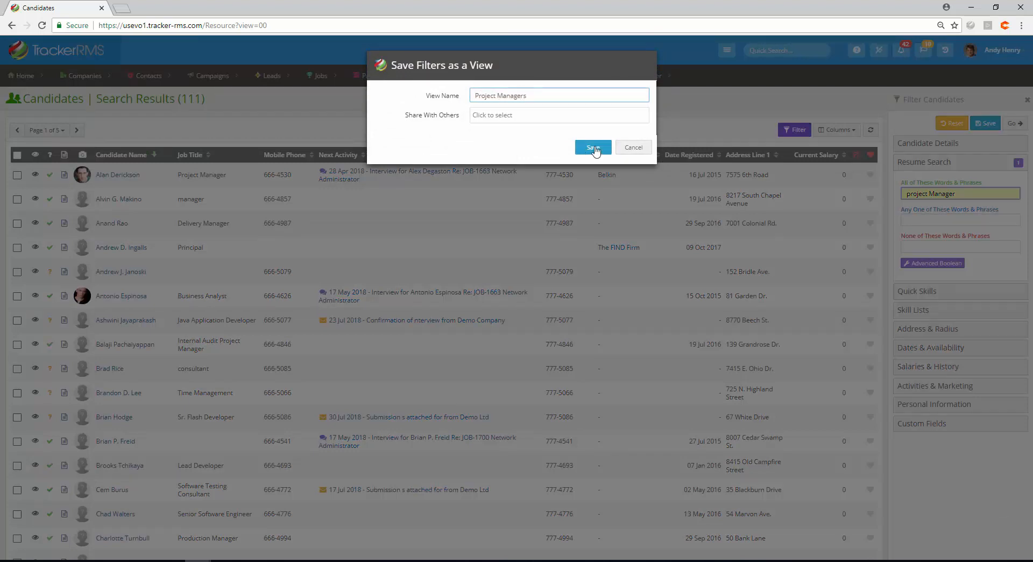
{"action": "left_click", "coordinate": [595, 148]}
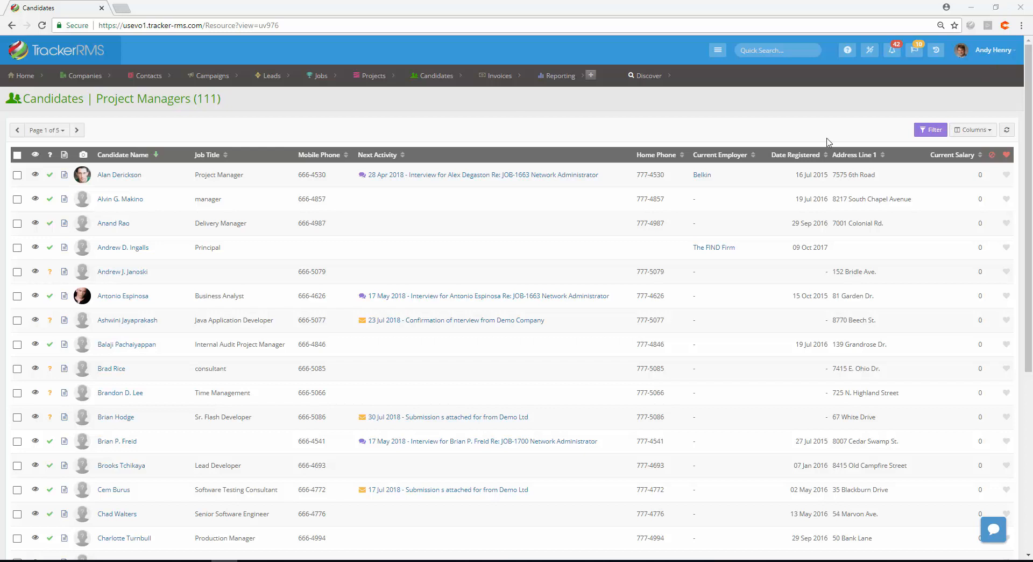
Open Activities and filter the activities by Type Interview
{"action": "mouse_move", "coordinate": [13, 78]}
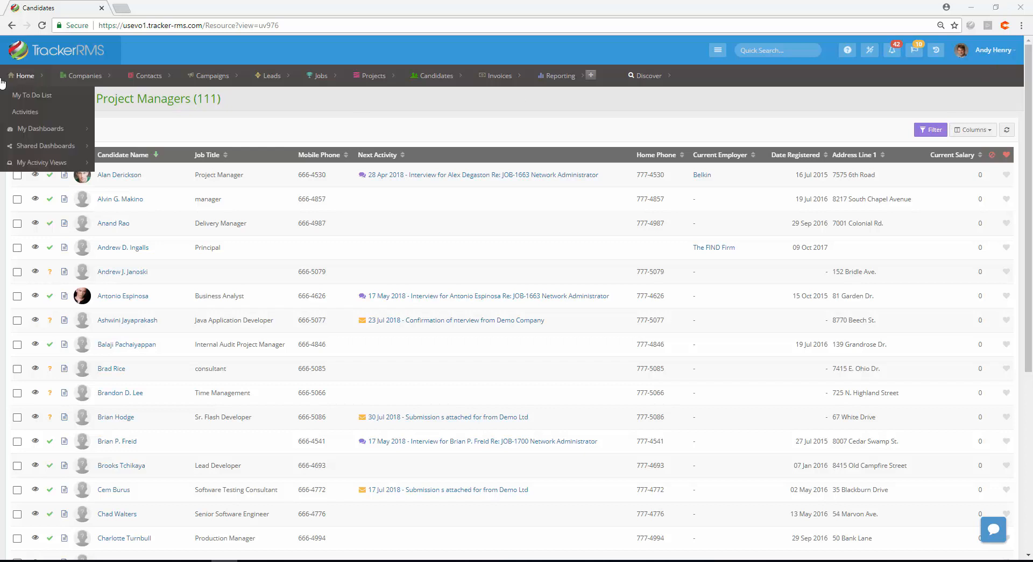
{"action": "left_click", "coordinate": [27, 117]}
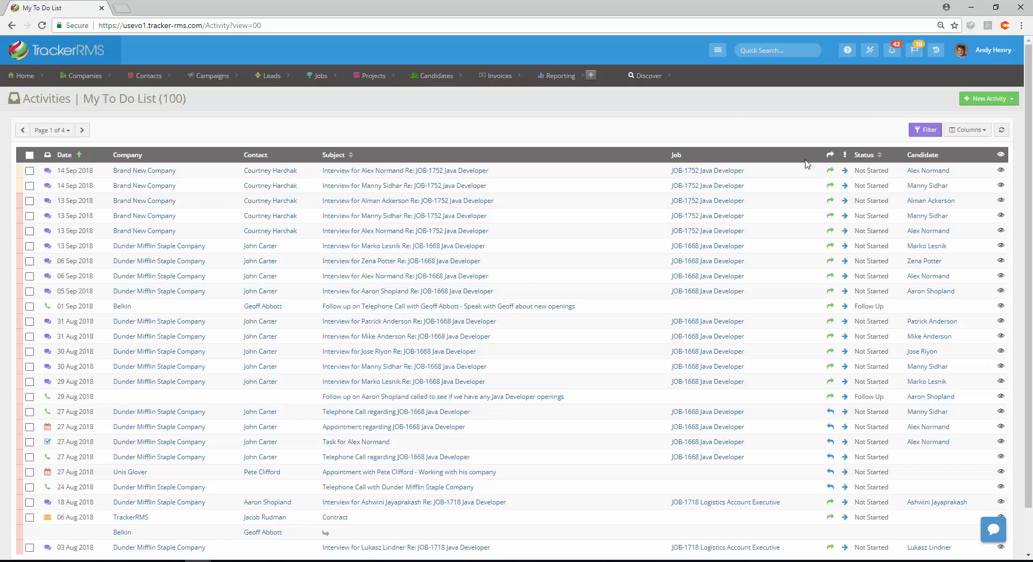
{"action": "left_click", "coordinate": [921, 136]}
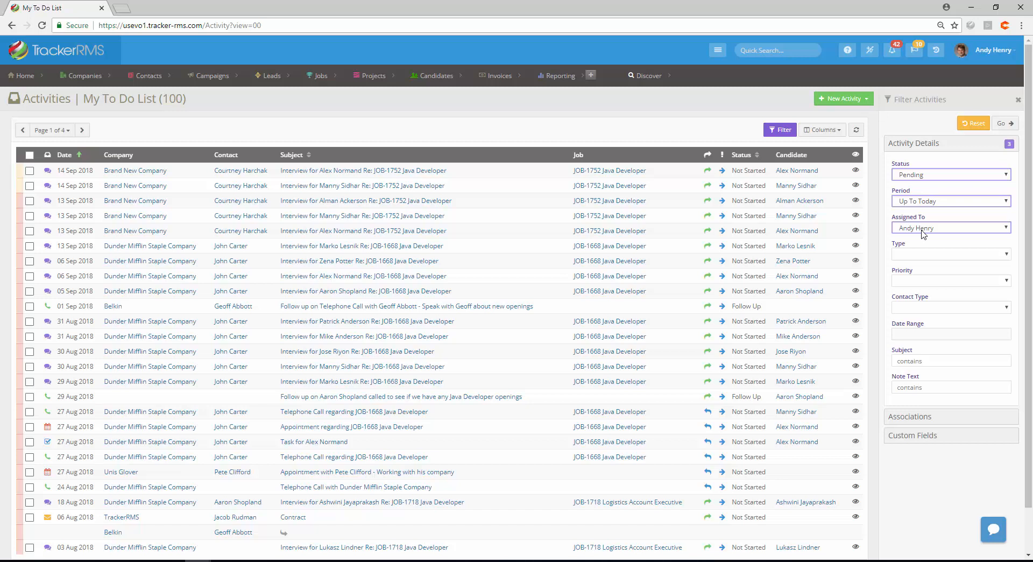
{"action": "left_click", "coordinate": [921, 255]}
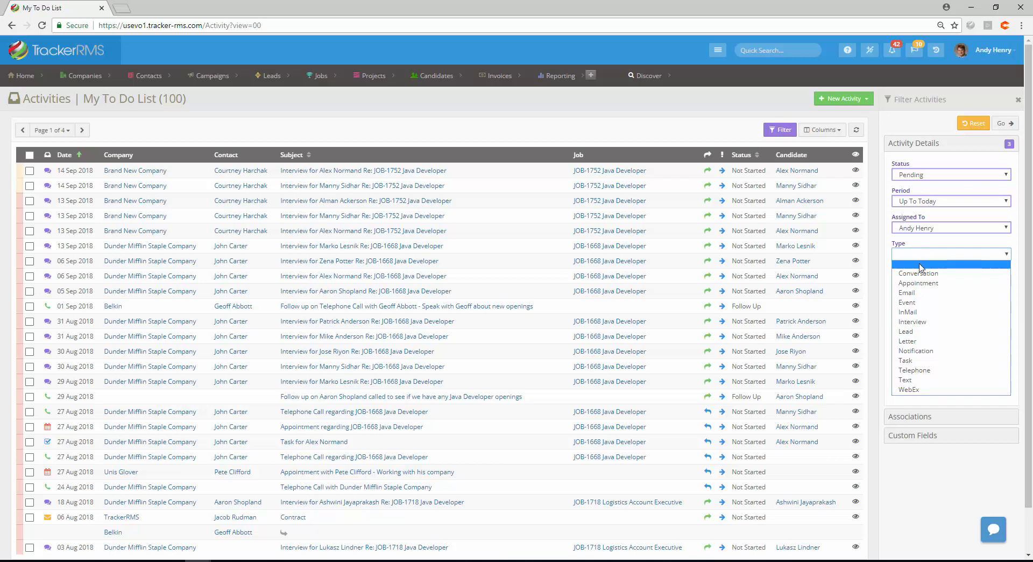
{"action": "left_click", "coordinate": [918, 324]}
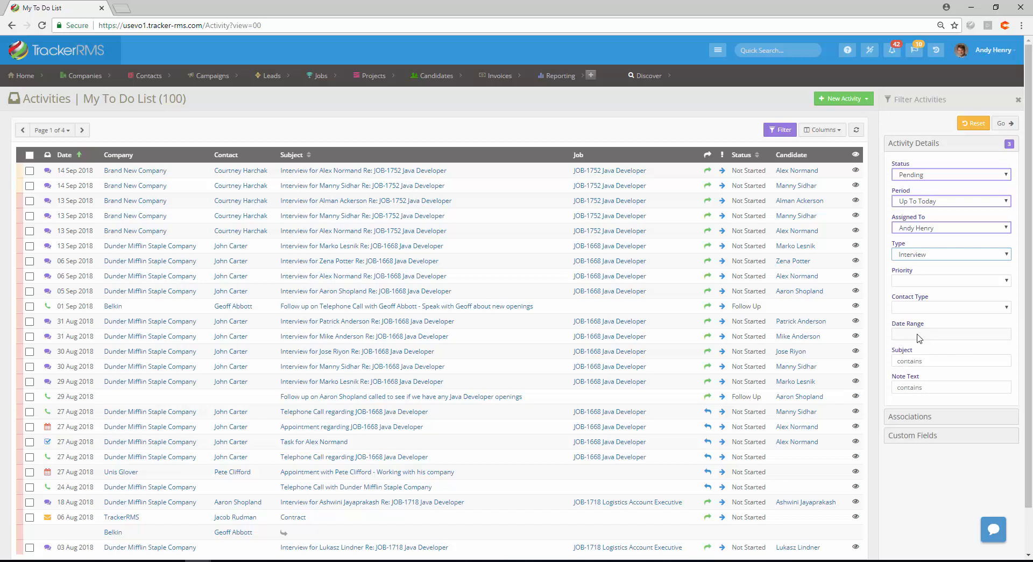
Set the activity Date Range to This Week and apply the filters
{"action": "left_click", "coordinate": [919, 338]}
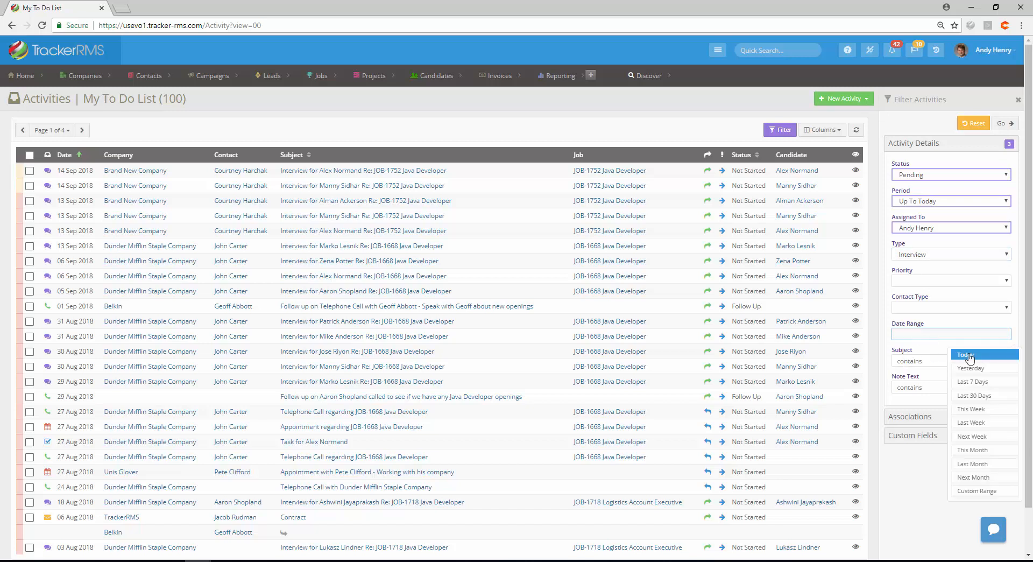
{"action": "left_click", "coordinate": [978, 408]}
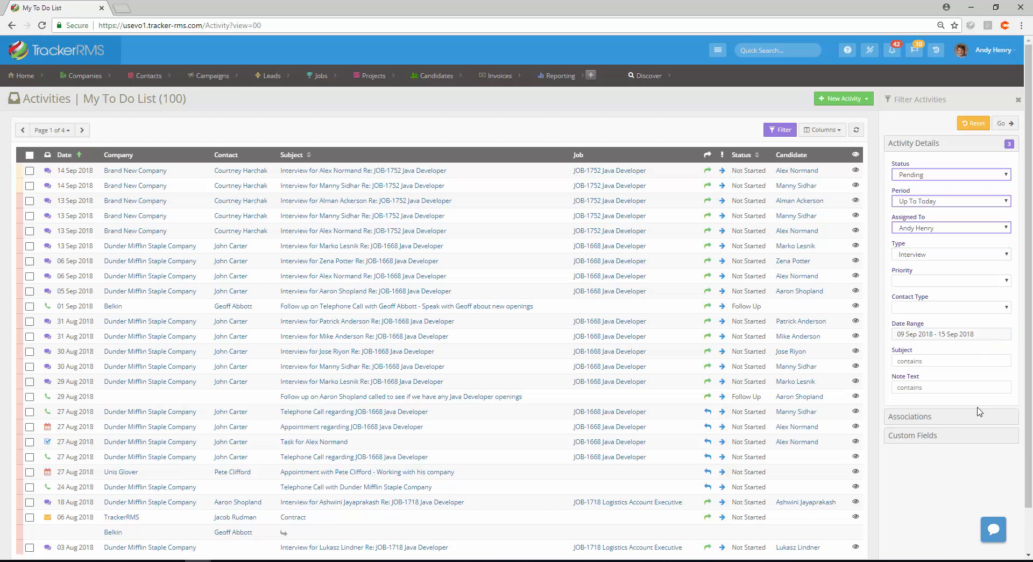
{"action": "left_click", "coordinate": [1005, 124]}
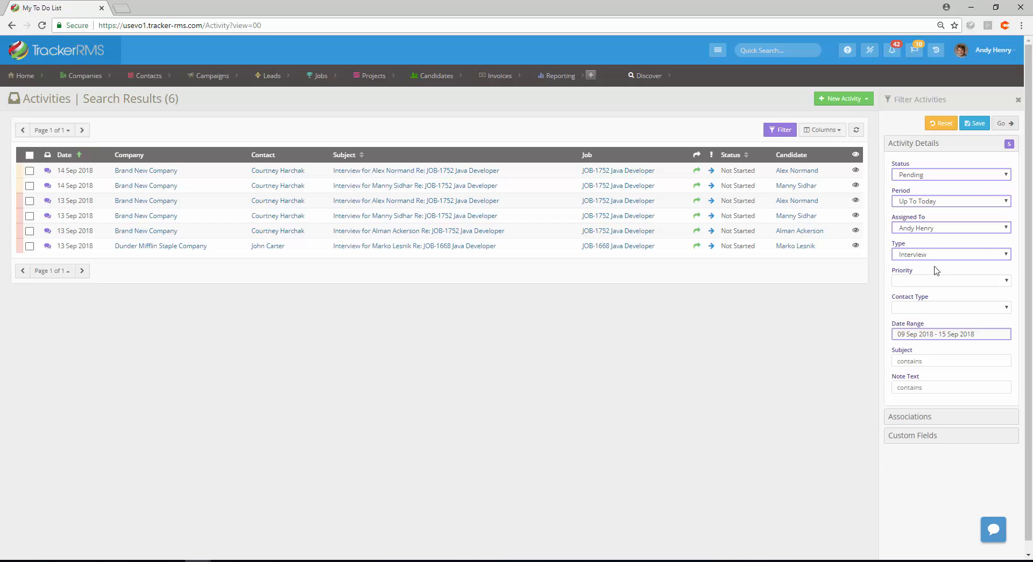
Save the filtered activities as a view named Interviews This Week
{"action": "left_click", "coordinate": [978, 124]}
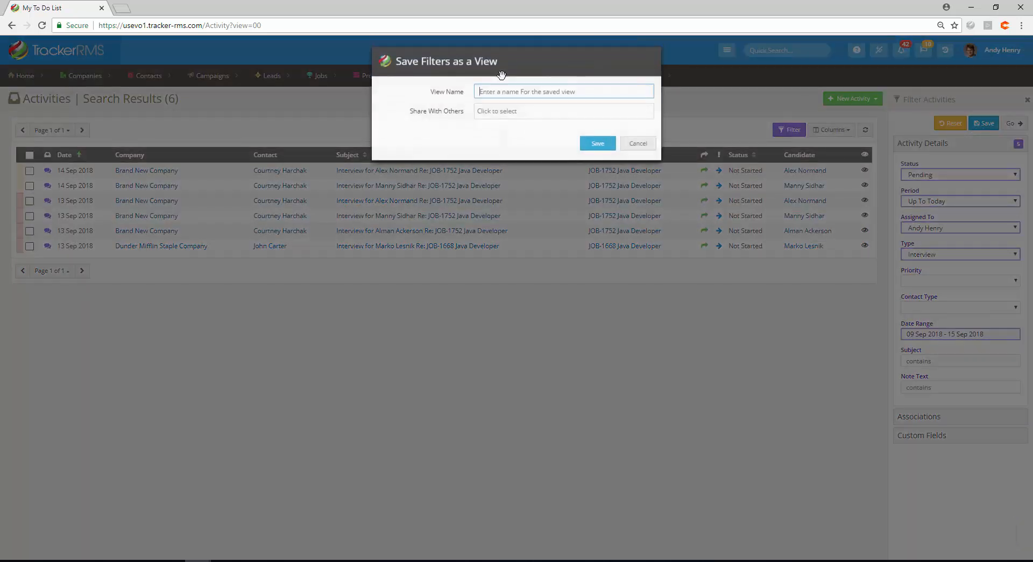
{"action": "type", "text": "Interviewe"}
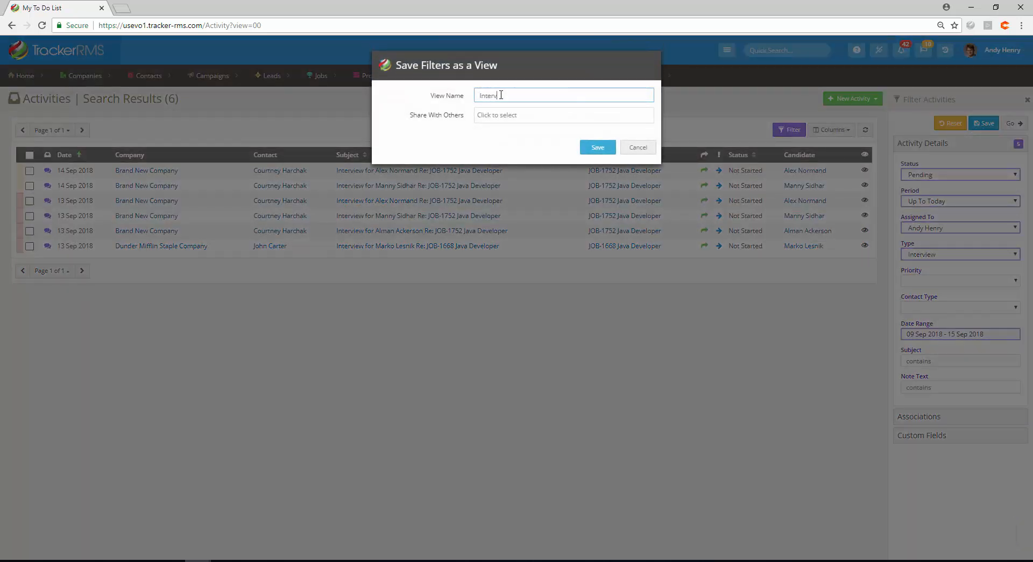
{"action": "type", "text": "s This Week"}
{"action": "left_click", "coordinate": [598, 149]}
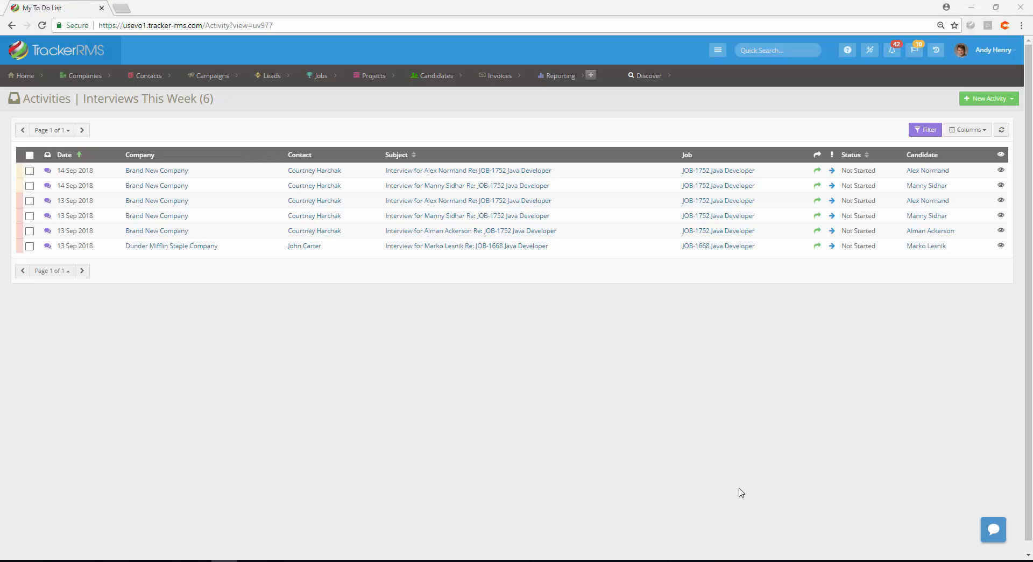
Start a new report based on the Jobs report view
{"action": "mouse_move", "coordinate": [593, 81]}
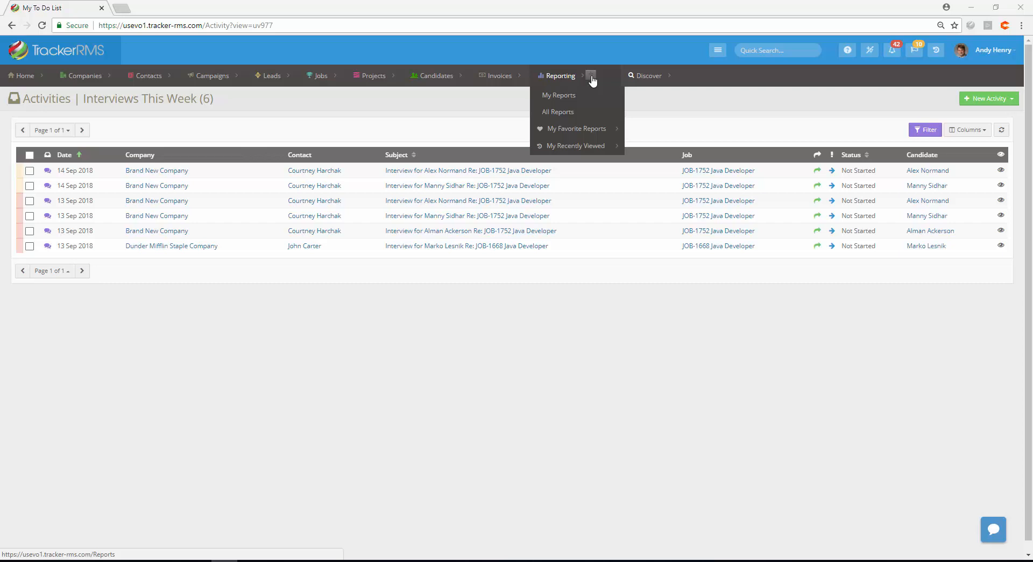
{"action": "left_click", "coordinate": [593, 76]}
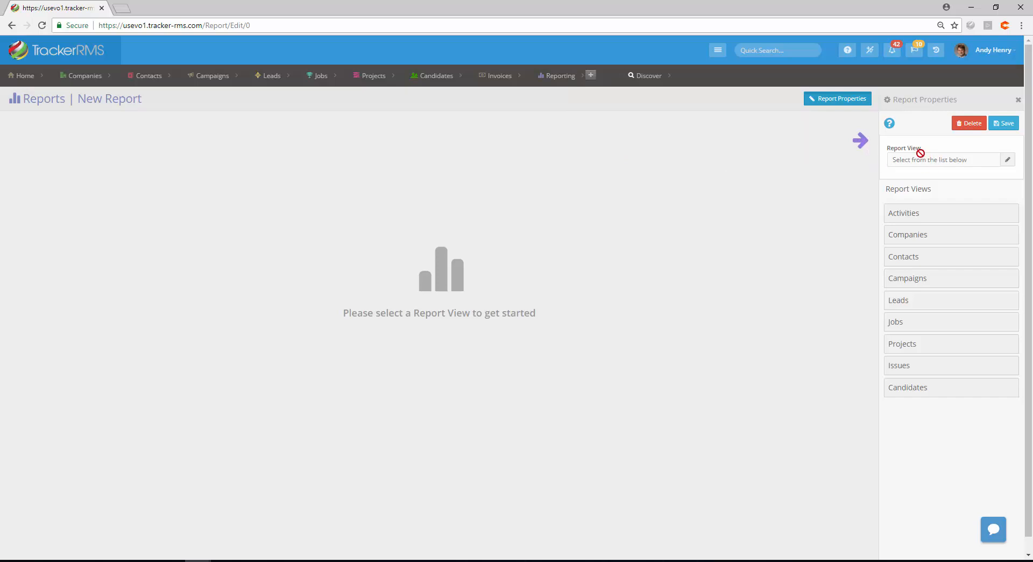
{"action": "left_click", "coordinate": [898, 328]}
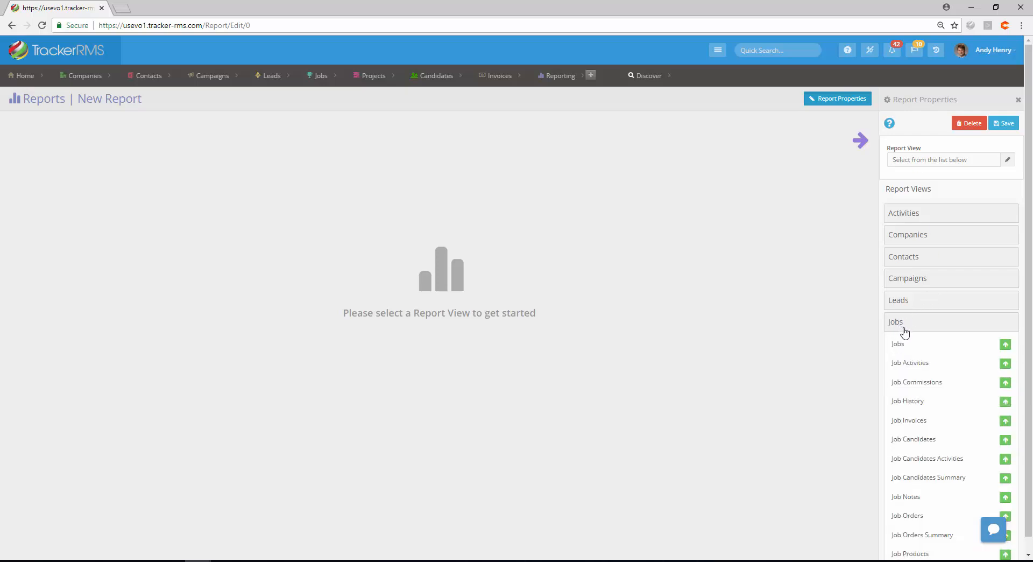
{"action": "scroll", "coordinate": [936, 407], "scroll_direction": "down", "scroll_amount": 2}
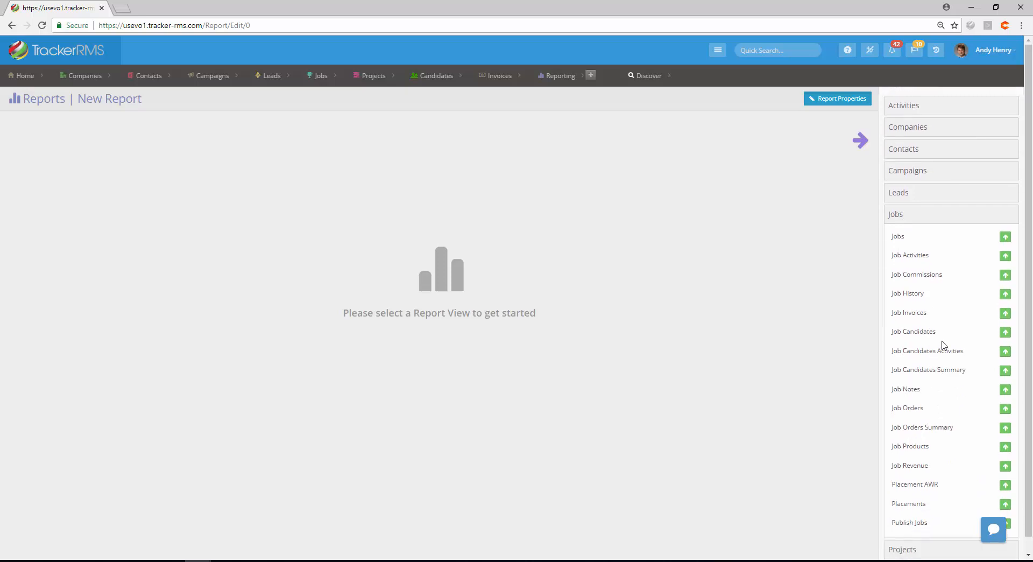
{"action": "left_click", "coordinate": [1007, 240]}
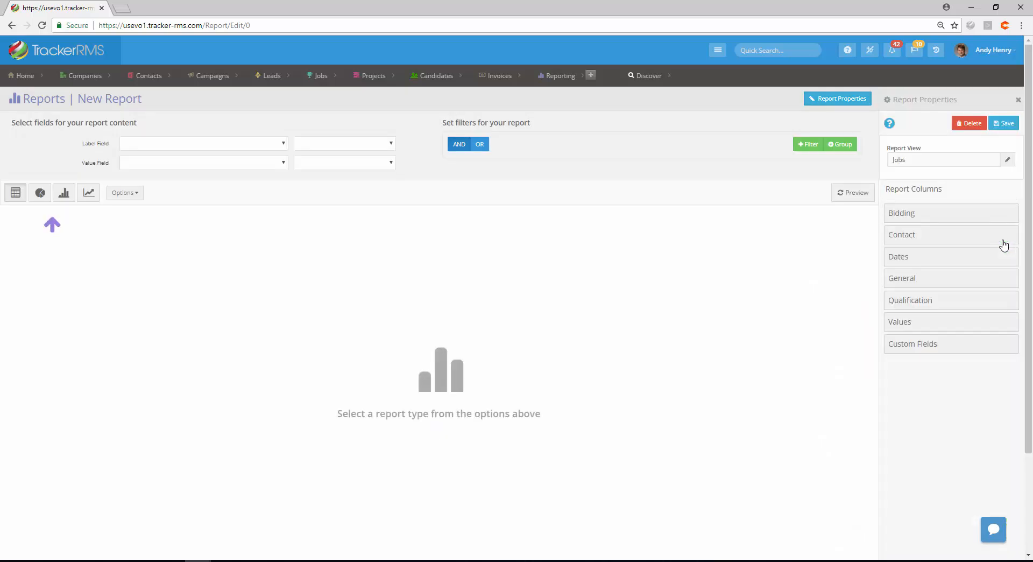
Make it a table report and add the Creation Date column
{"action": "left_click", "coordinate": [15, 195]}
{"action": "left_click", "coordinate": [16, 198]}
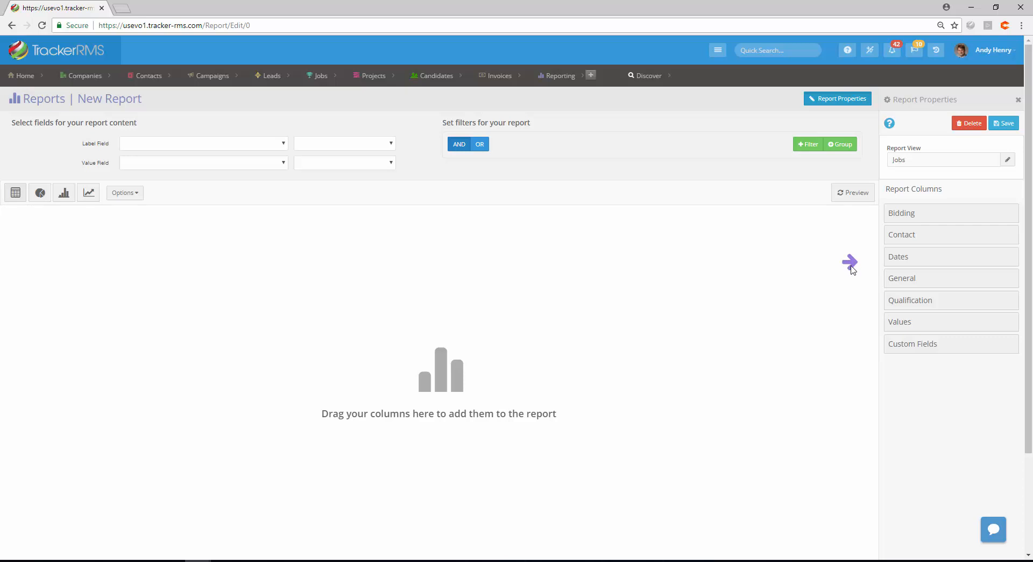
{"action": "left_click", "coordinate": [923, 261]}
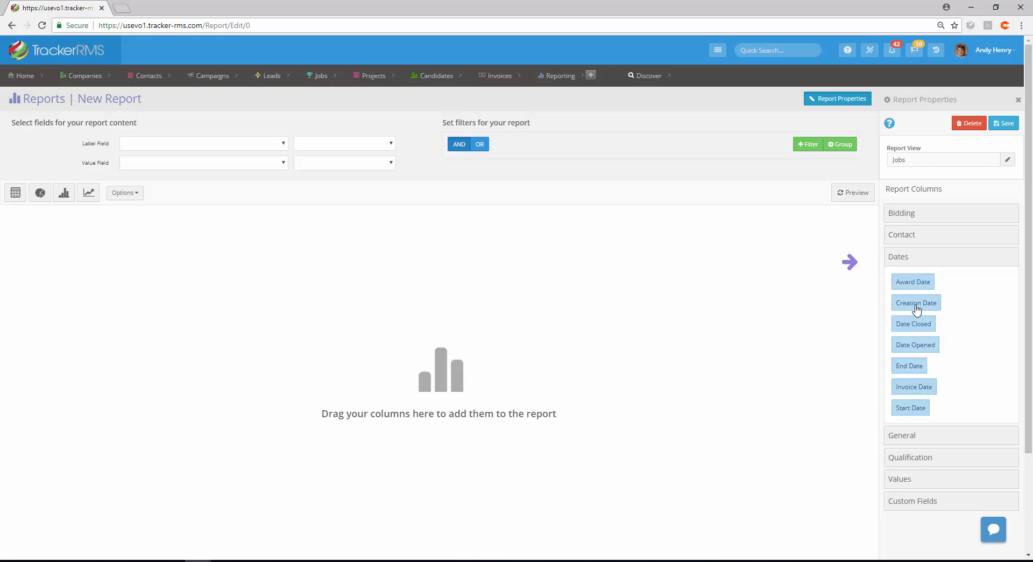
{"action": "left_click_drag", "start_coordinate": [917, 307], "coordinate": [175, 250]}
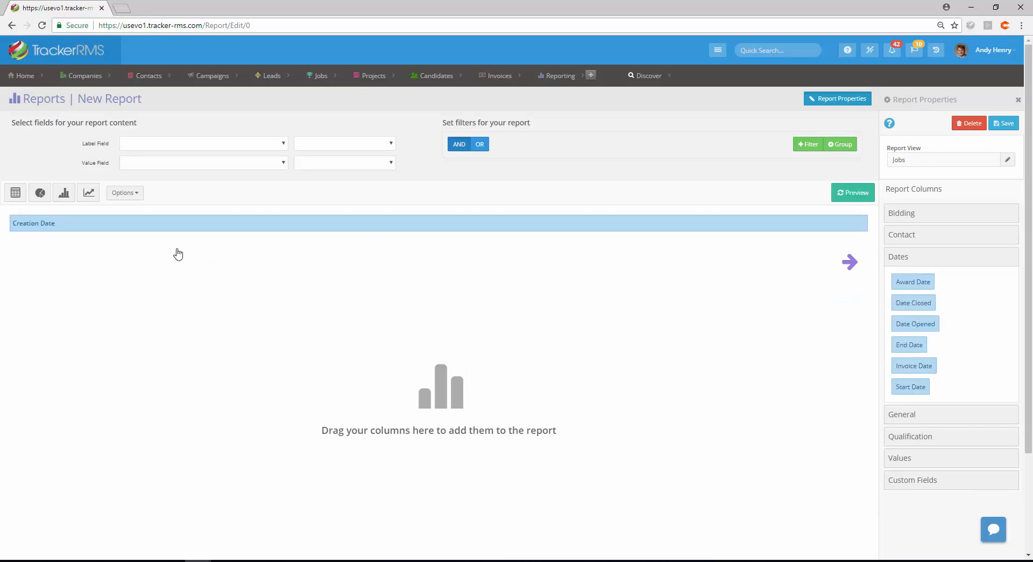
Add the Company Name, Job Name, Job Status and Owner columns to the report
{"action": "left_click", "coordinate": [908, 418]}
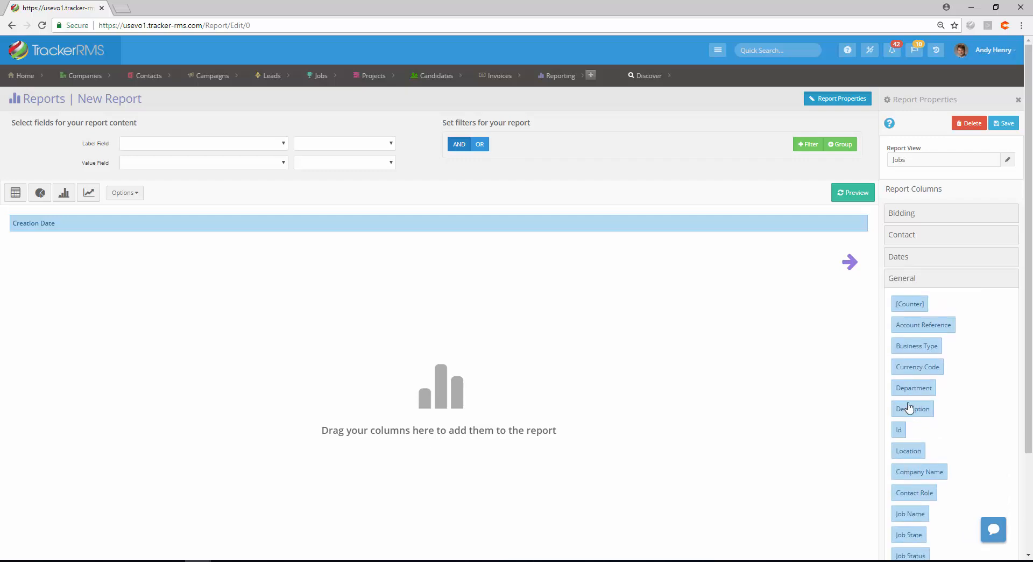
{"action": "left_click_drag", "start_coordinate": [921, 472], "coordinate": [672, 260]}
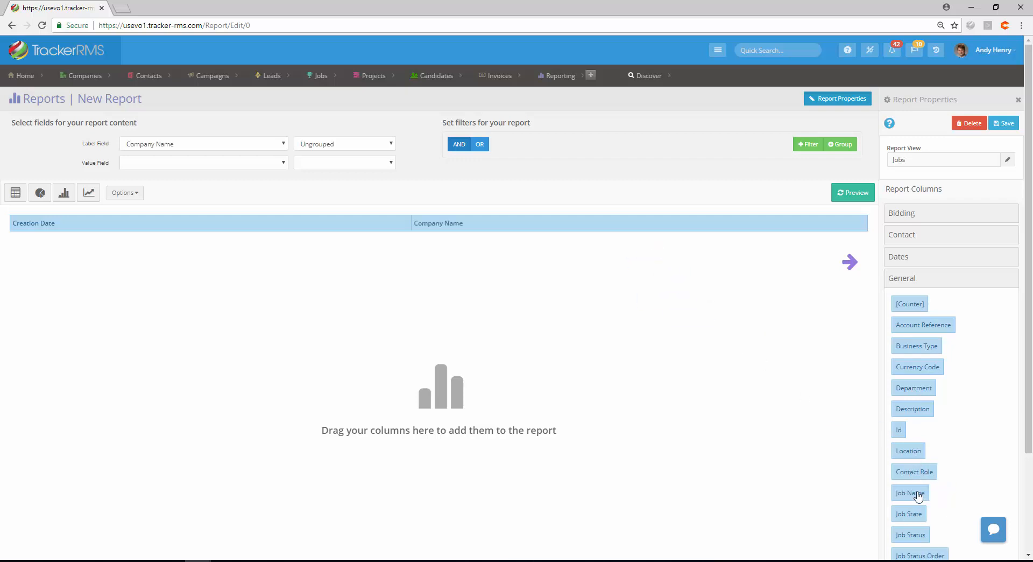
{"action": "left_click_drag", "start_coordinate": [915, 493], "coordinate": [704, 247]}
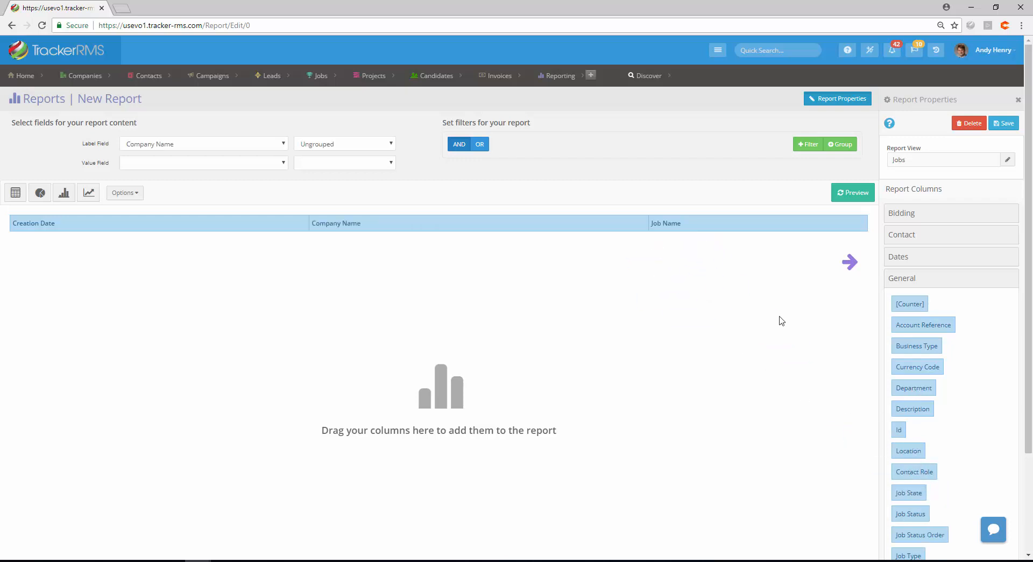
{"action": "left_click_drag", "start_coordinate": [918, 517], "coordinate": [772, 233]}
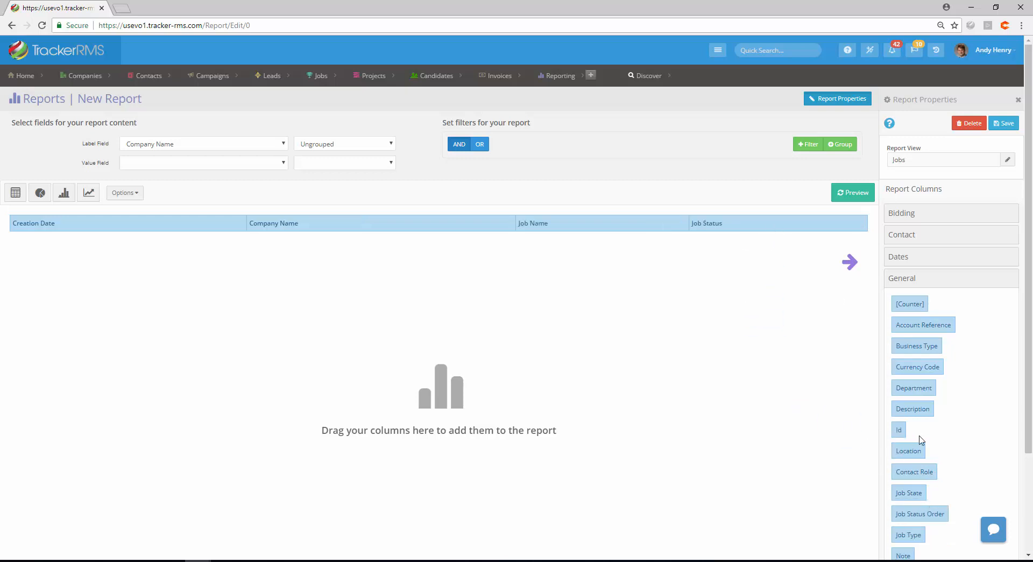
{"action": "scroll", "coordinate": [918, 438], "scroll_direction": "down", "scroll_amount": 1}
{"action": "scroll", "coordinate": [920, 437], "scroll_direction": "down", "scroll_amount": 2}
{"action": "left_click_drag", "start_coordinate": [911, 418], "coordinate": [830, 228]}
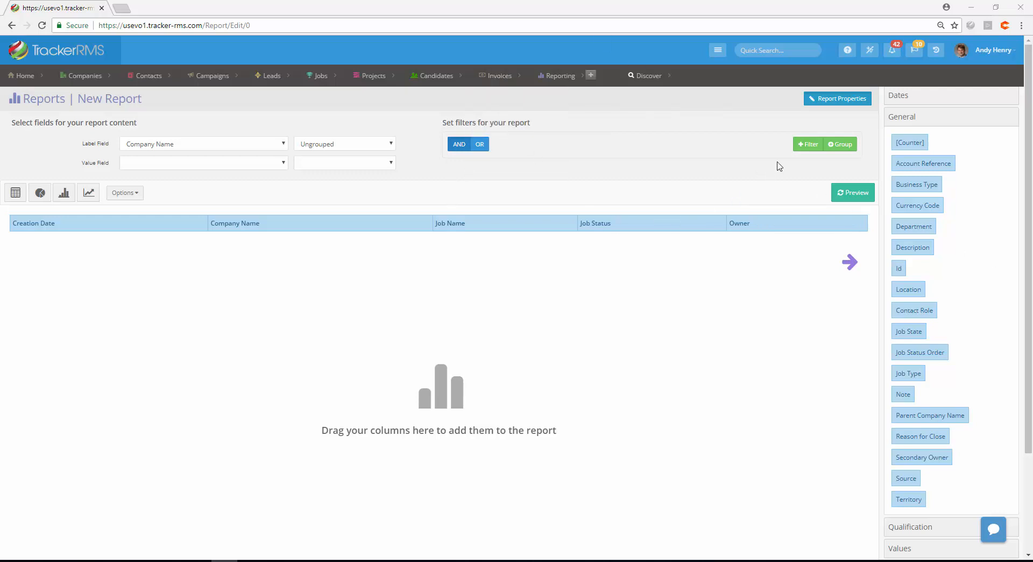
Add a filter where Job State is Equal To open and preview the report
{"action": "left_click", "coordinate": [808, 145]}
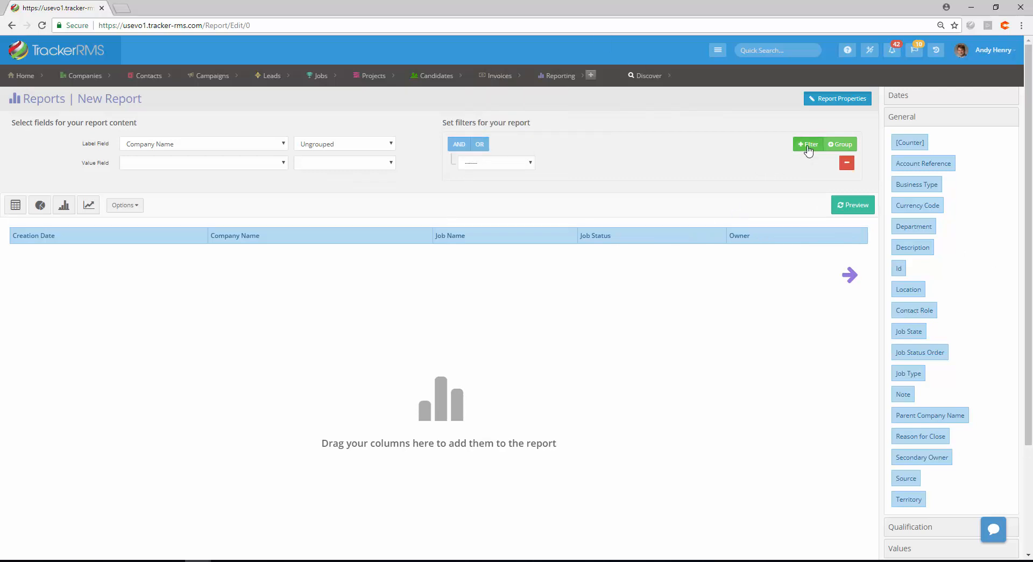
{"action": "left_click", "coordinate": [517, 164]}
{"action": "scroll", "coordinate": [505, 285], "scroll_direction": "down", "scroll_amount": 5}
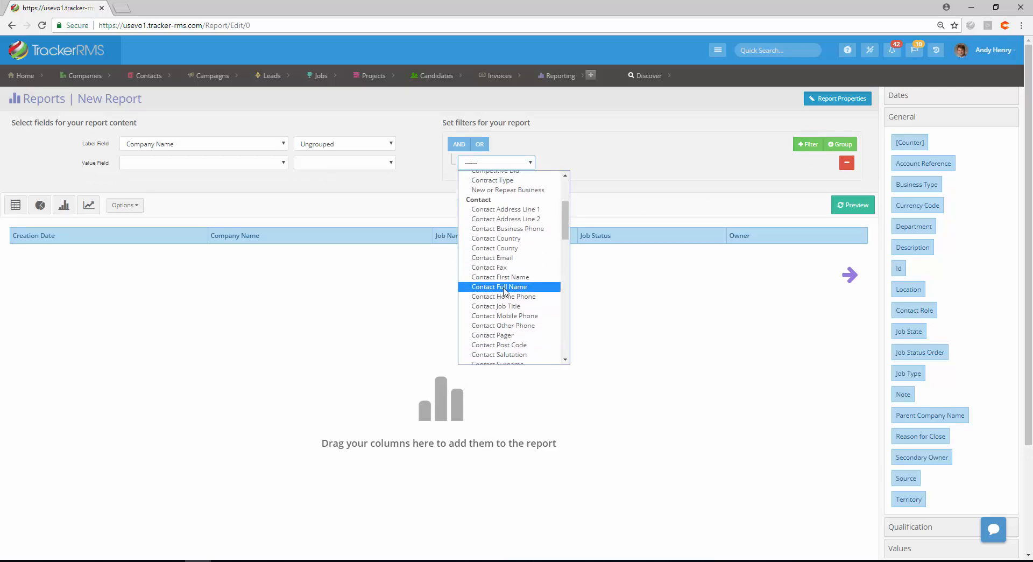
{"action": "scroll", "coordinate": [504, 290], "scroll_direction": "down", "scroll_amount": 6}
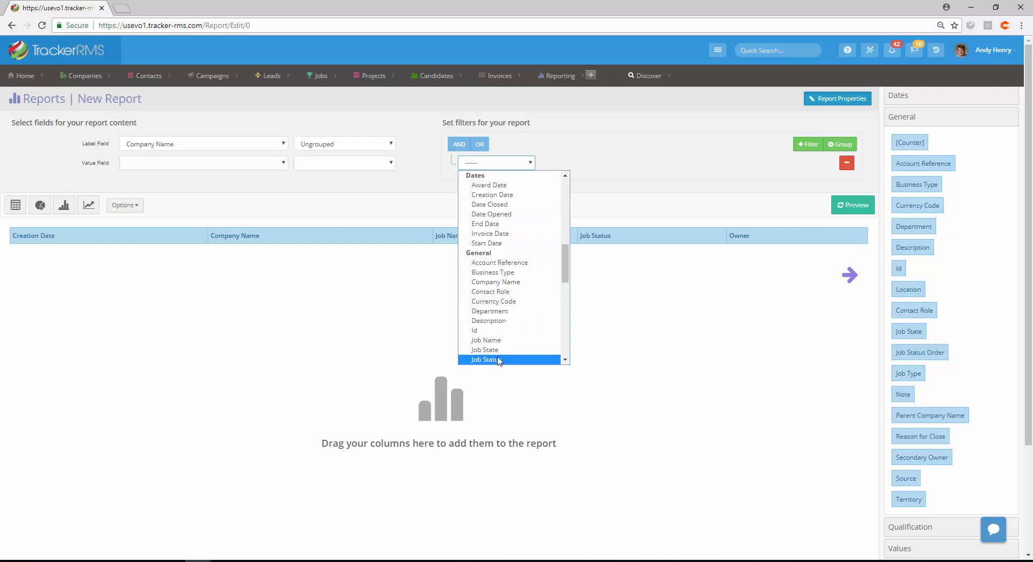
{"action": "left_click", "coordinate": [495, 350]}
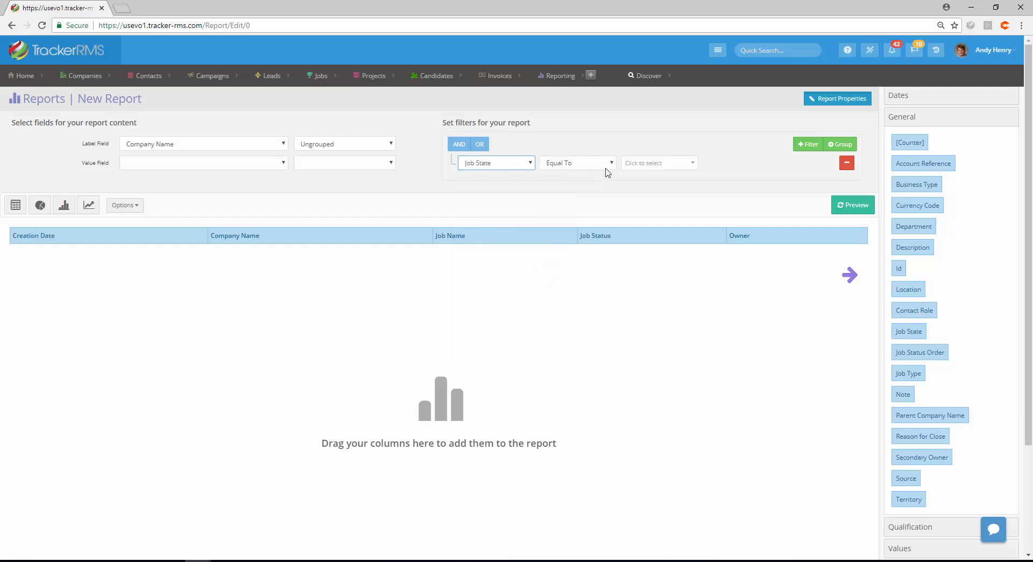
{"action": "left_click", "coordinate": [639, 172]}
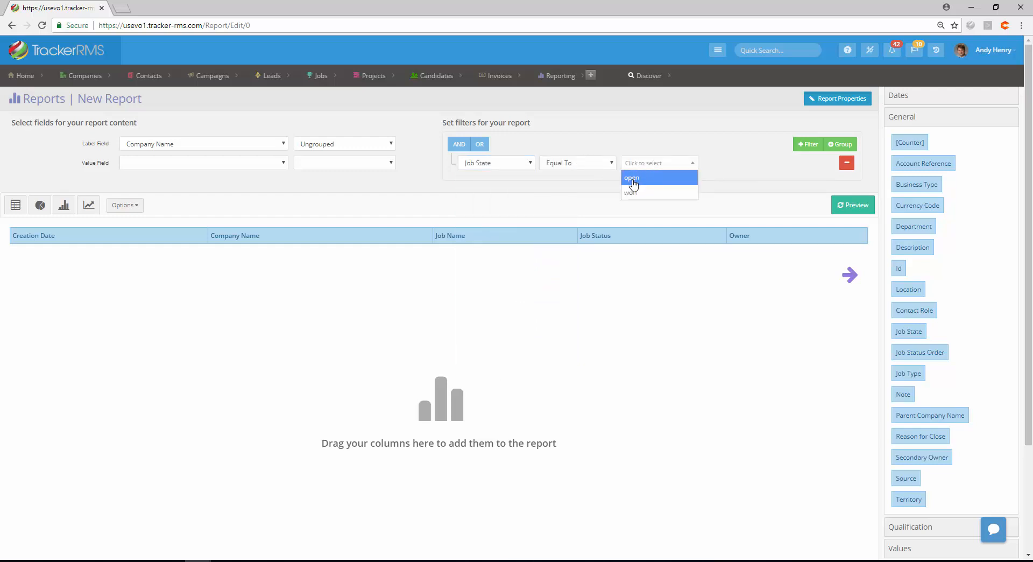
{"action": "left_click", "coordinate": [633, 180]}
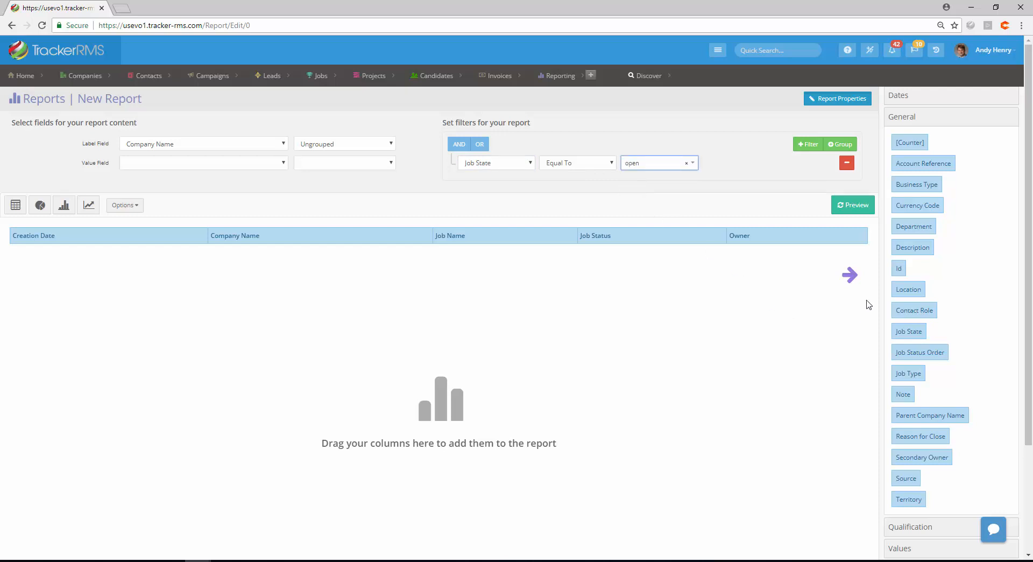
{"action": "left_click", "coordinate": [858, 214]}
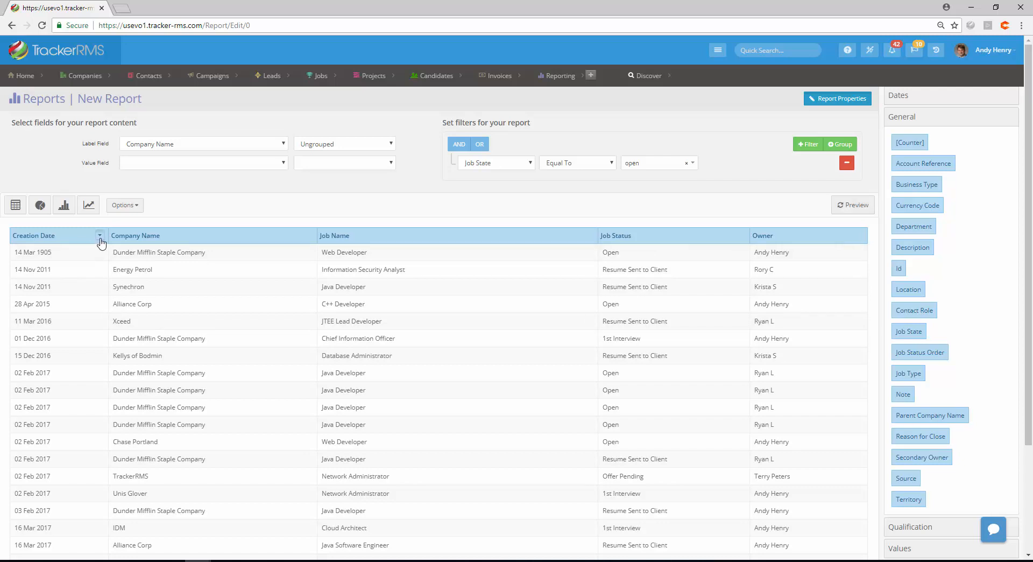
Sort the Creation Date column in Descending order
{"action": "left_click", "coordinate": [100, 236]}
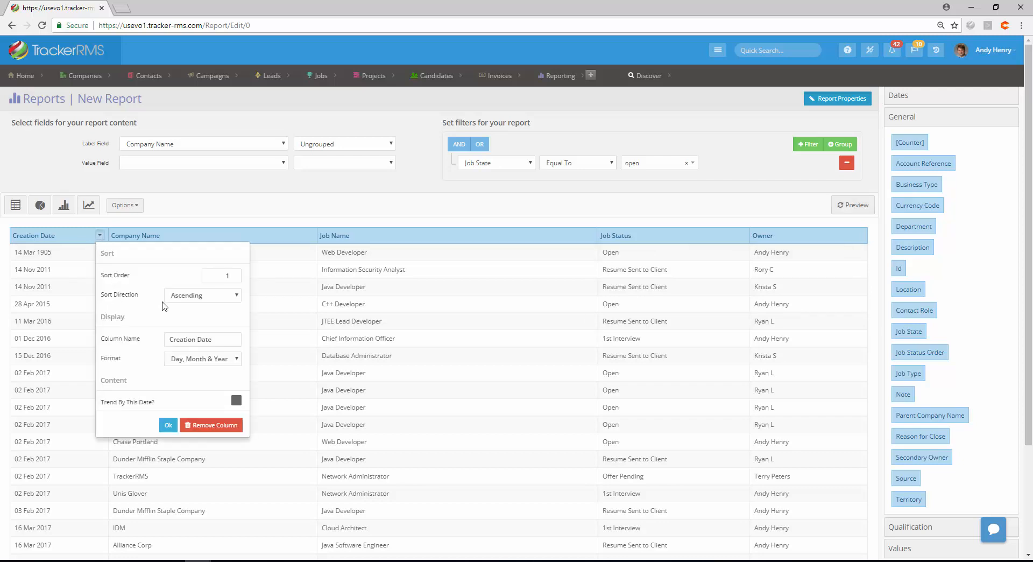
{"action": "left_click", "coordinate": [217, 297]}
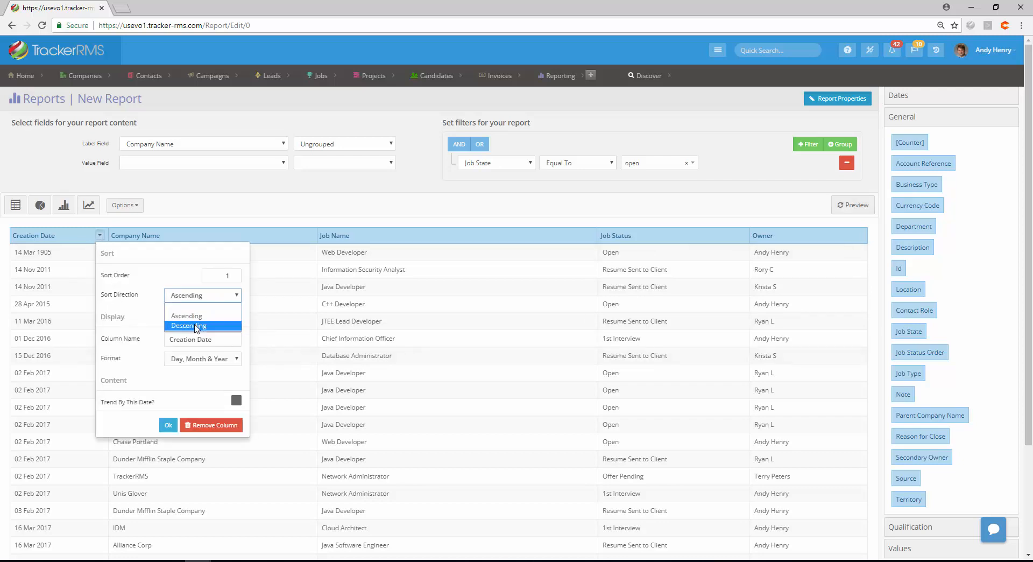
{"action": "left_click", "coordinate": [195, 326]}
{"action": "left_click", "coordinate": [165, 426]}
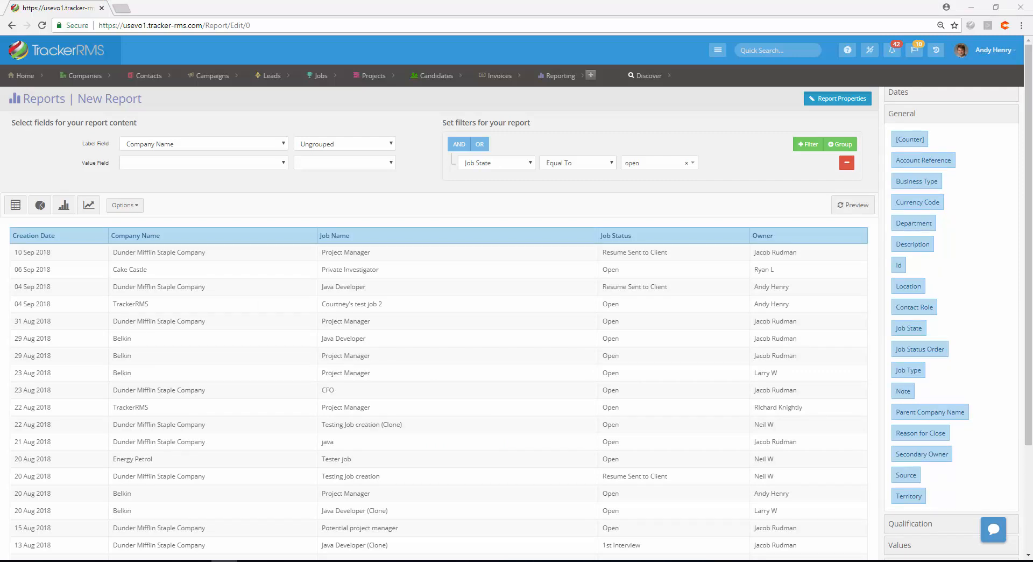
Save the report as Open Jobs Report in the Jobs report group
{"action": "scroll", "coordinate": [950, 329], "scroll_direction": "up", "scroll_amount": 3}
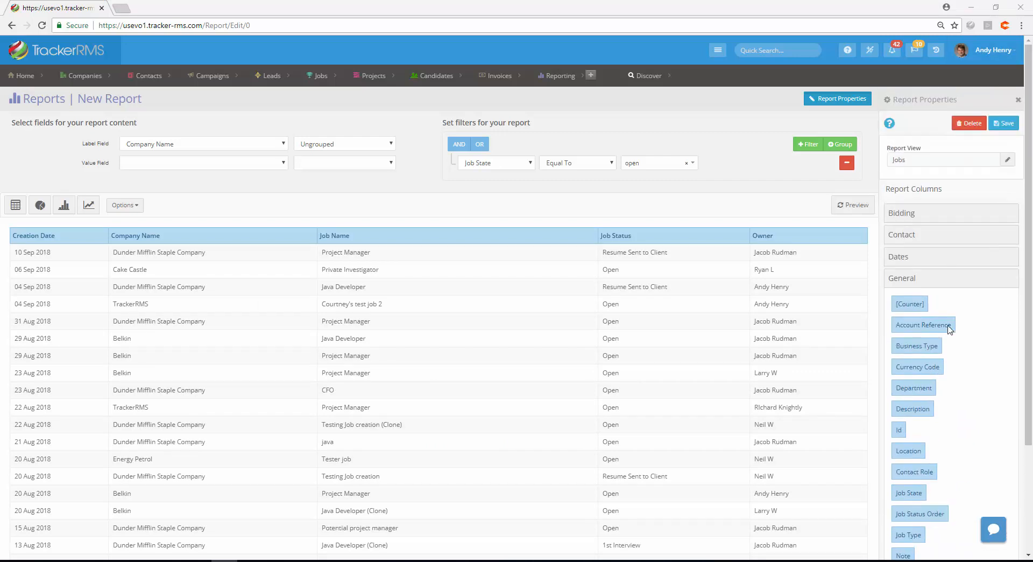
{"action": "left_click", "coordinate": [998, 125]}
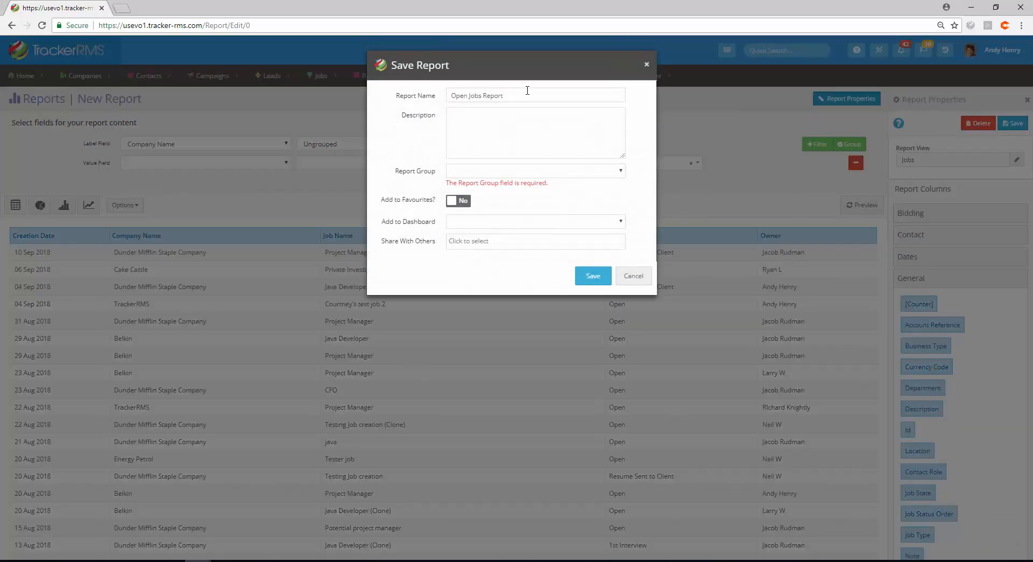
{"action": "triple_click", "coordinate": [527, 90]}
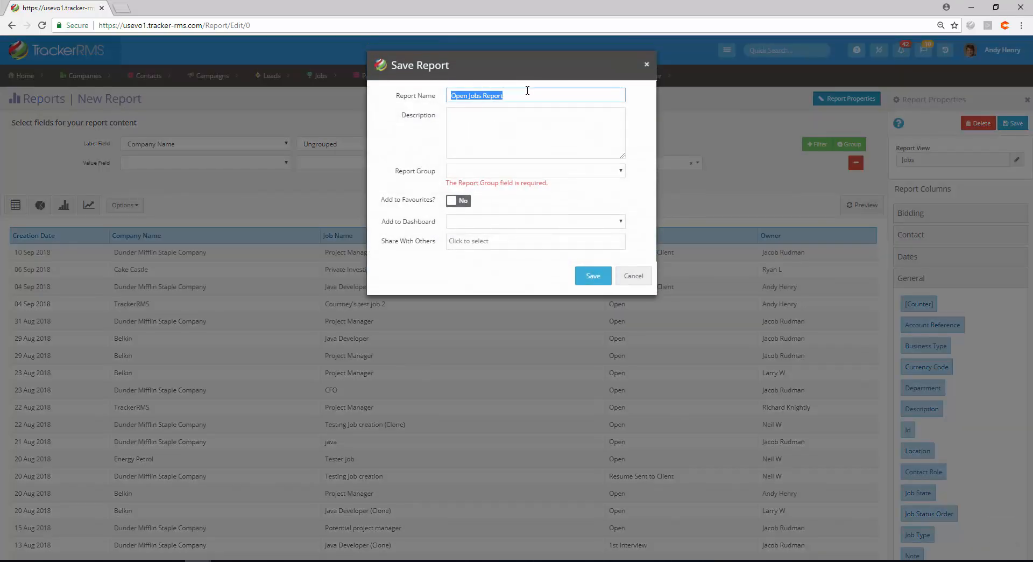
{"action": "left_click", "coordinate": [503, 150]}
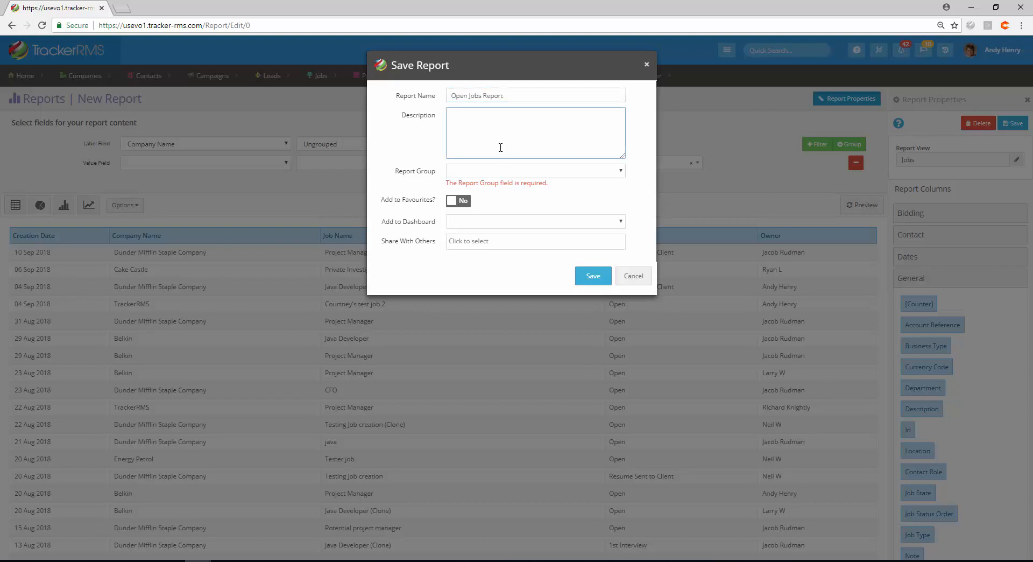
{"action": "left_click", "coordinate": [480, 171]}
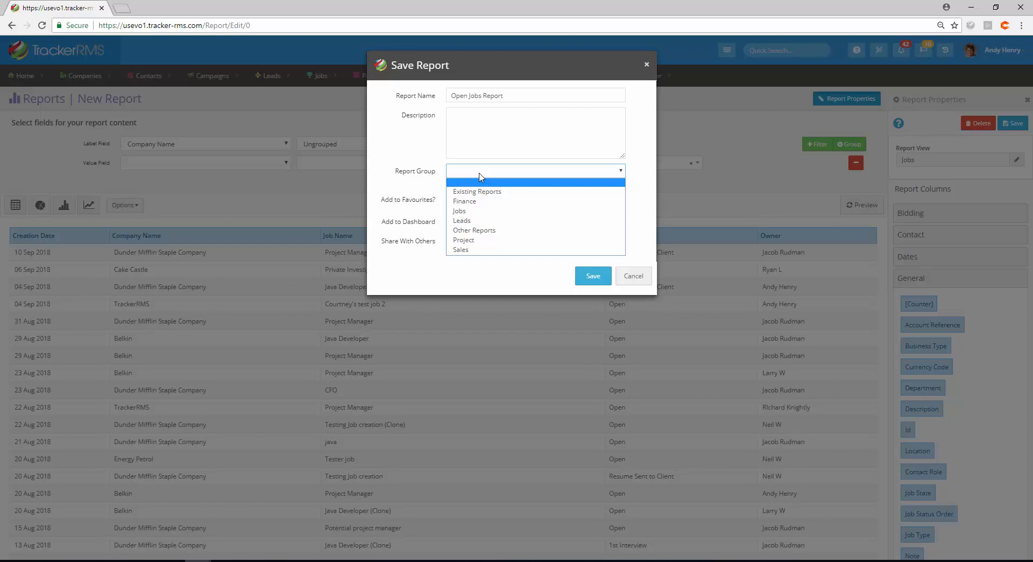
{"action": "left_click", "coordinate": [457, 211]}
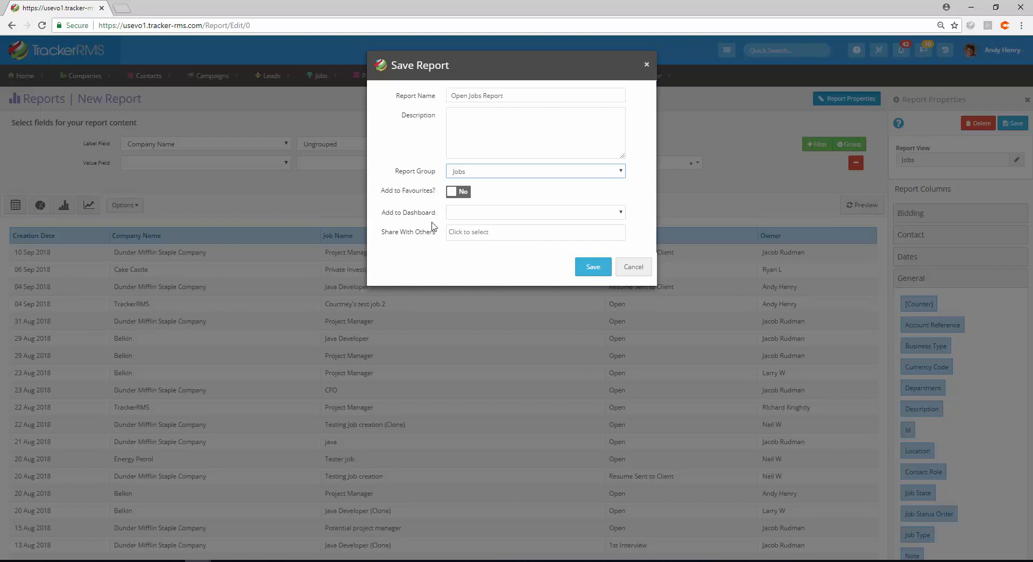
{"action": "left_click", "coordinate": [471, 216]}
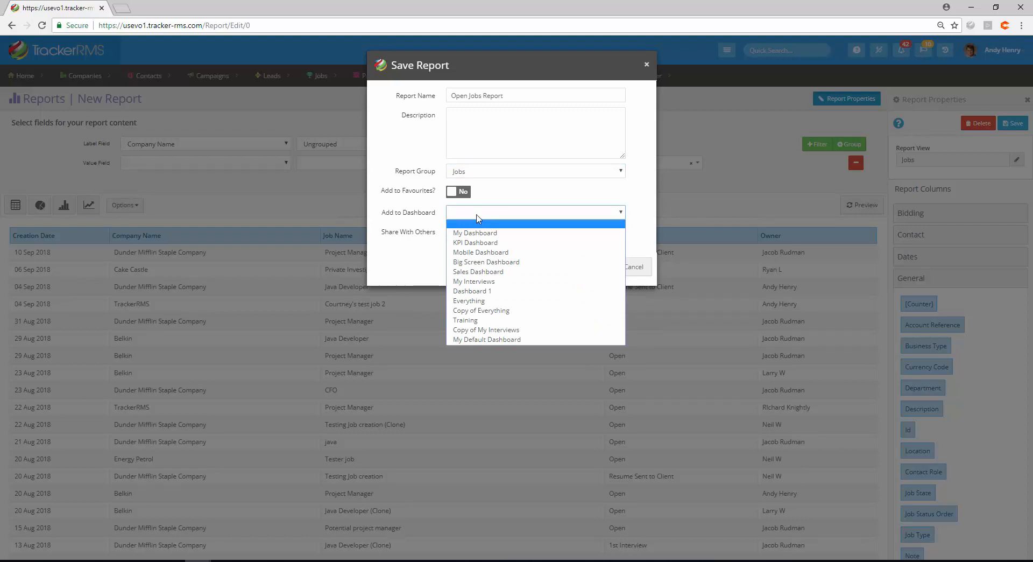
{"action": "left_click", "coordinate": [411, 245]}
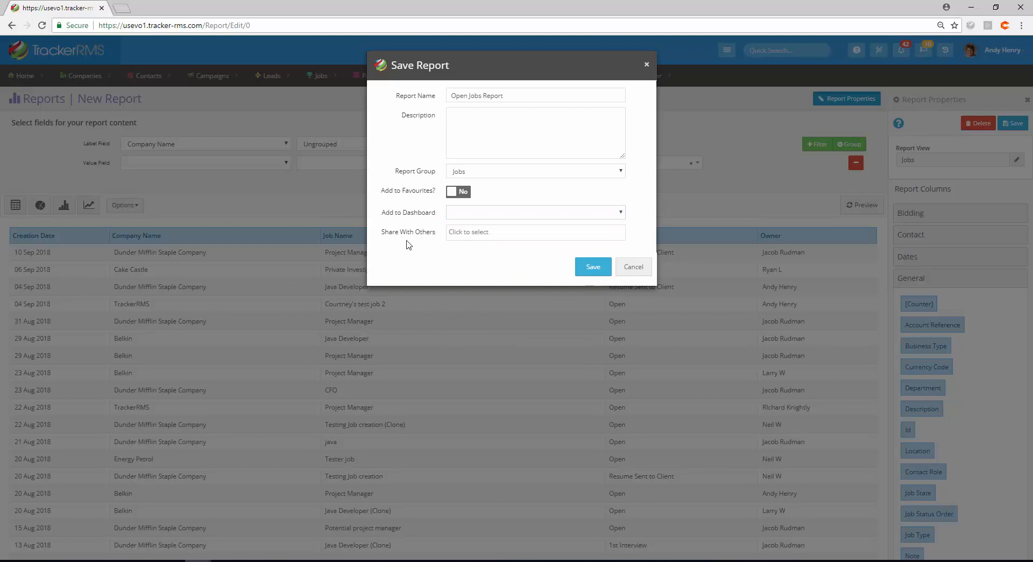
{"action": "left_click", "coordinate": [518, 238]}
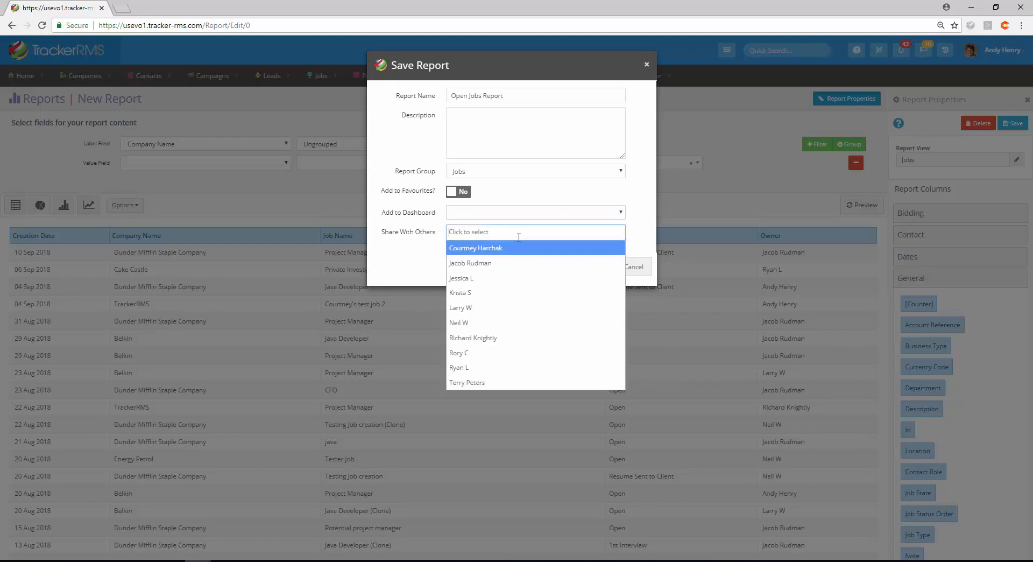
{"action": "left_click", "coordinate": [391, 246]}
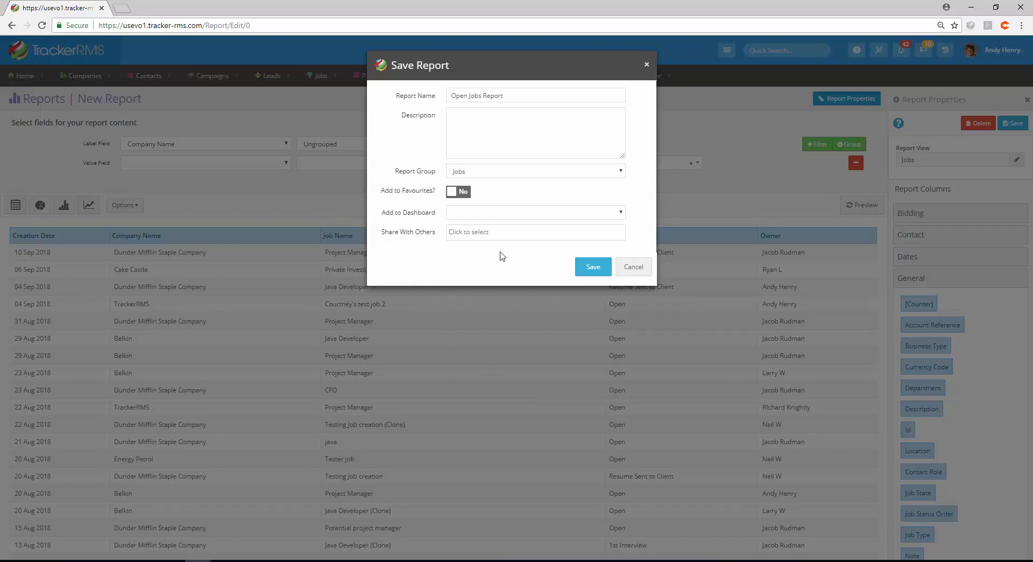
{"action": "left_click", "coordinate": [592, 267]}
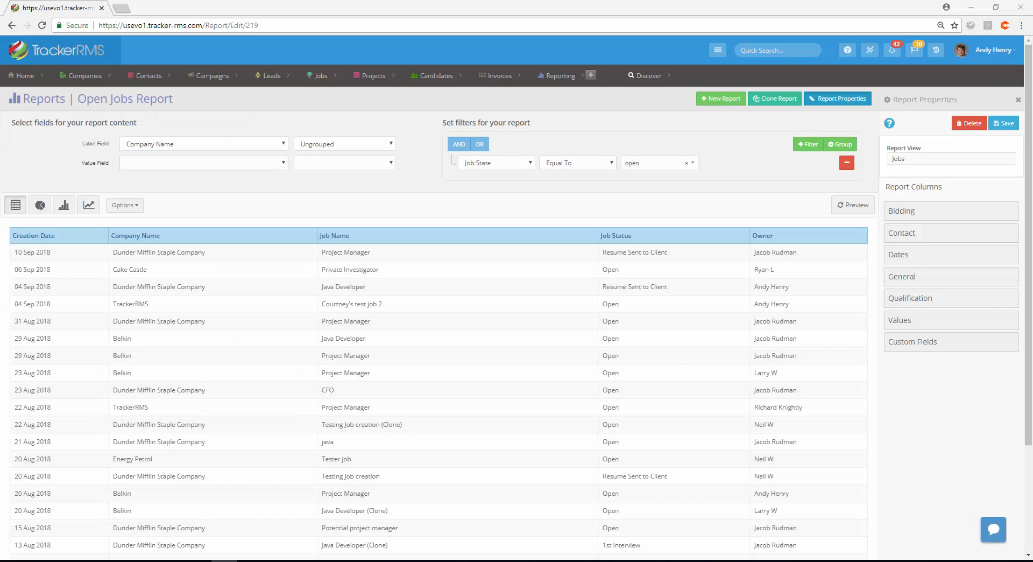
{"action": "mouse_move", "coordinate": [22, 78]}
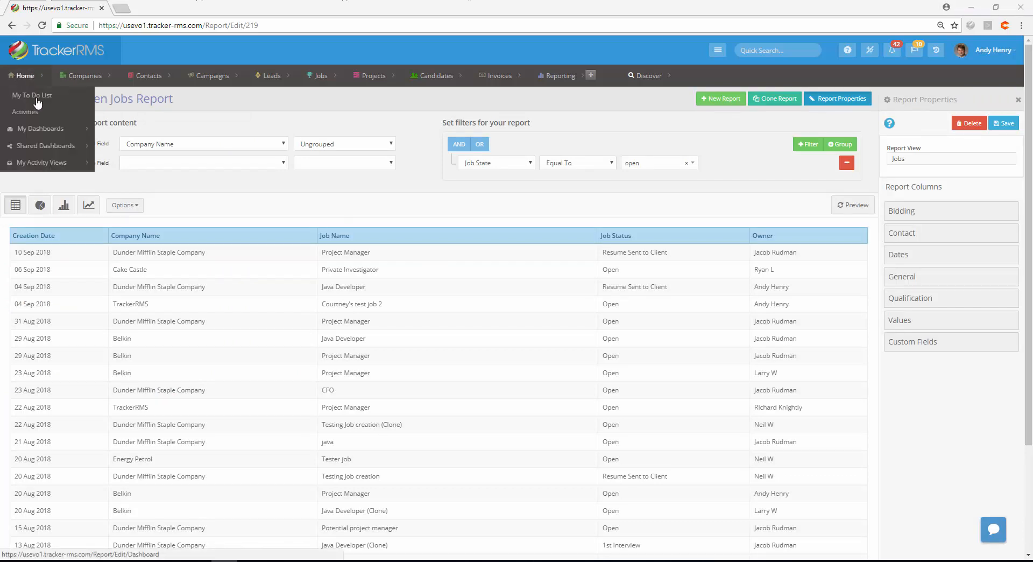
Open the Everything dashboard and start a new dashboard
{"action": "mouse_move", "coordinate": [49, 133]}
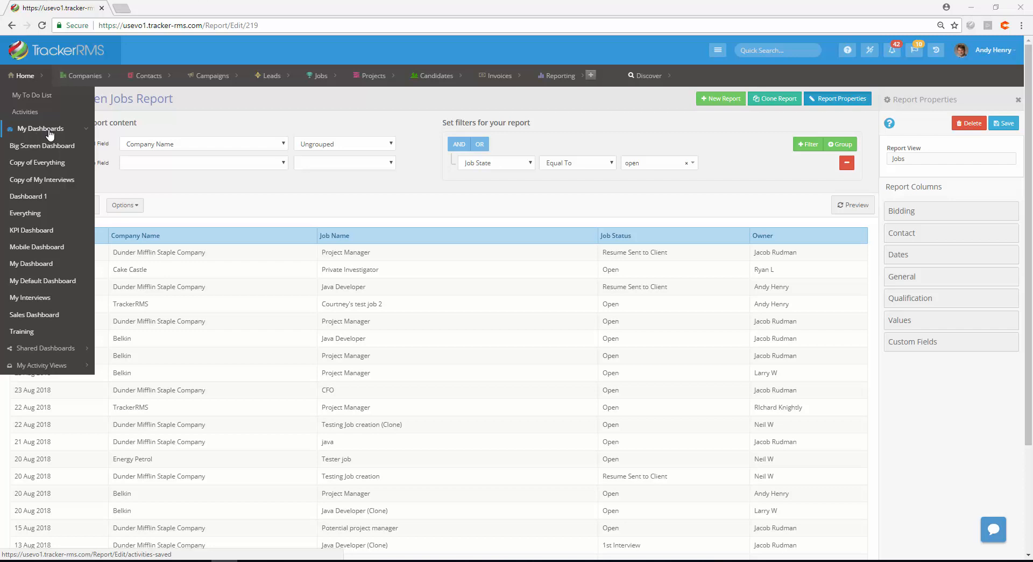
{"action": "left_click", "coordinate": [32, 214]}
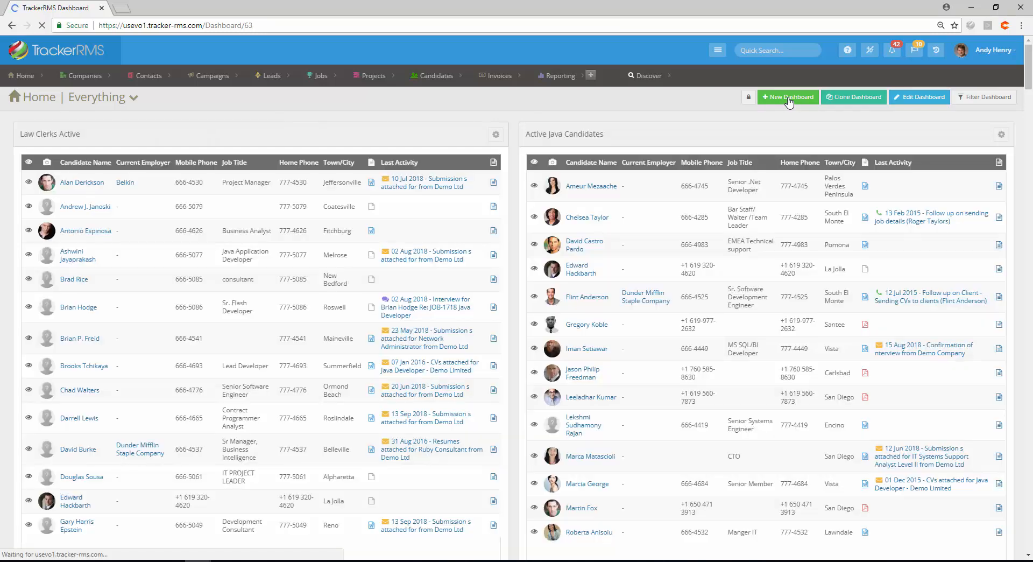
{"action": "left_click", "coordinate": [789, 98]}
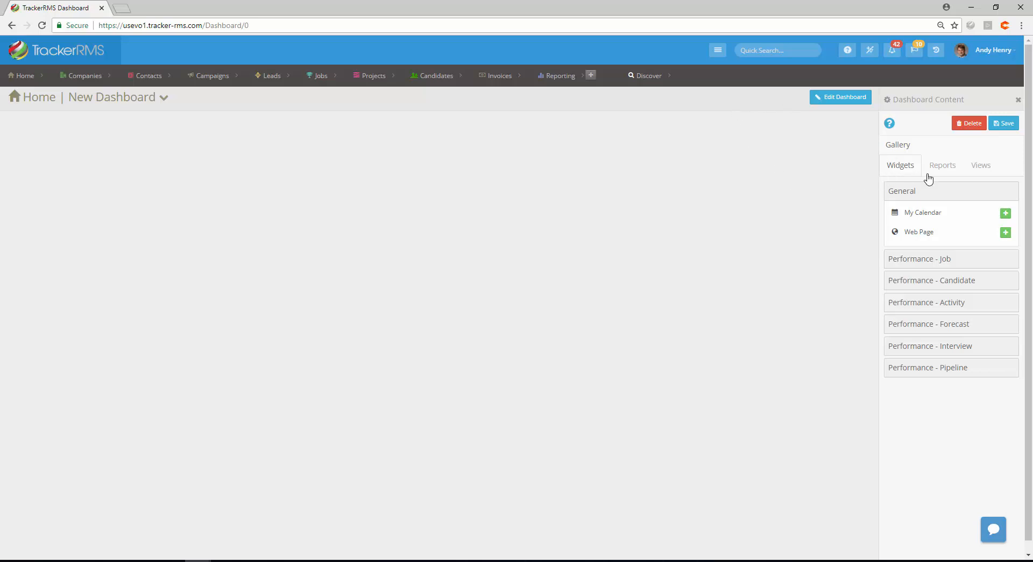
Add the Interviews This Week activity view to the new dashboard and resize it to 3 x 1
{"action": "left_click", "coordinate": [984, 168]}
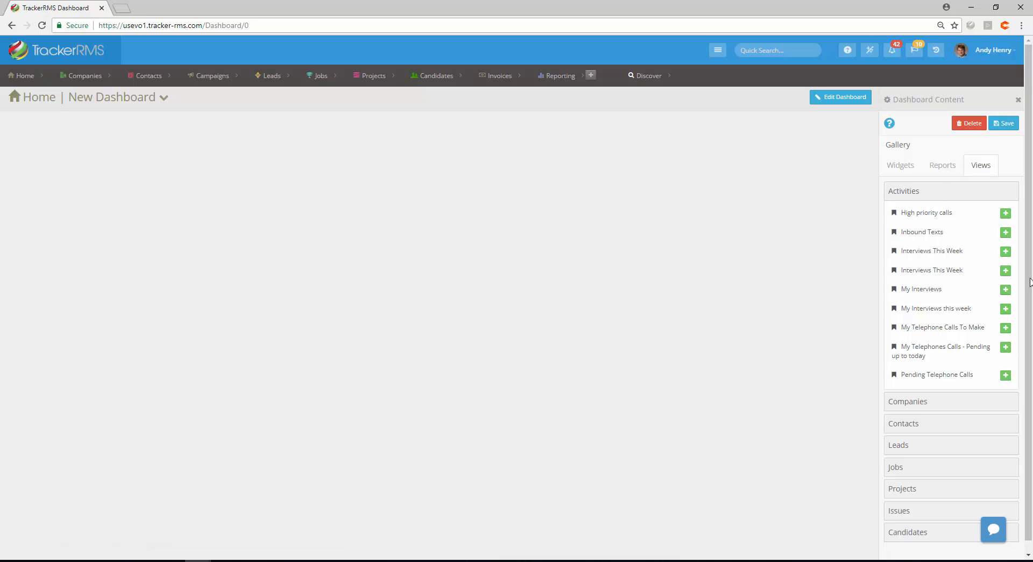
{"action": "left_click", "coordinate": [1005, 251]}
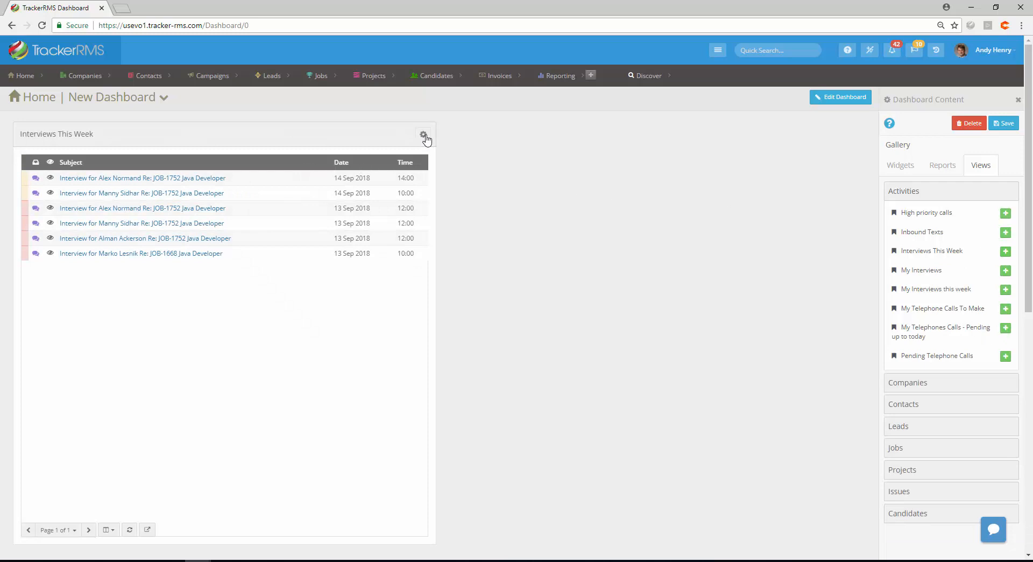
{"action": "left_click", "coordinate": [424, 135]}
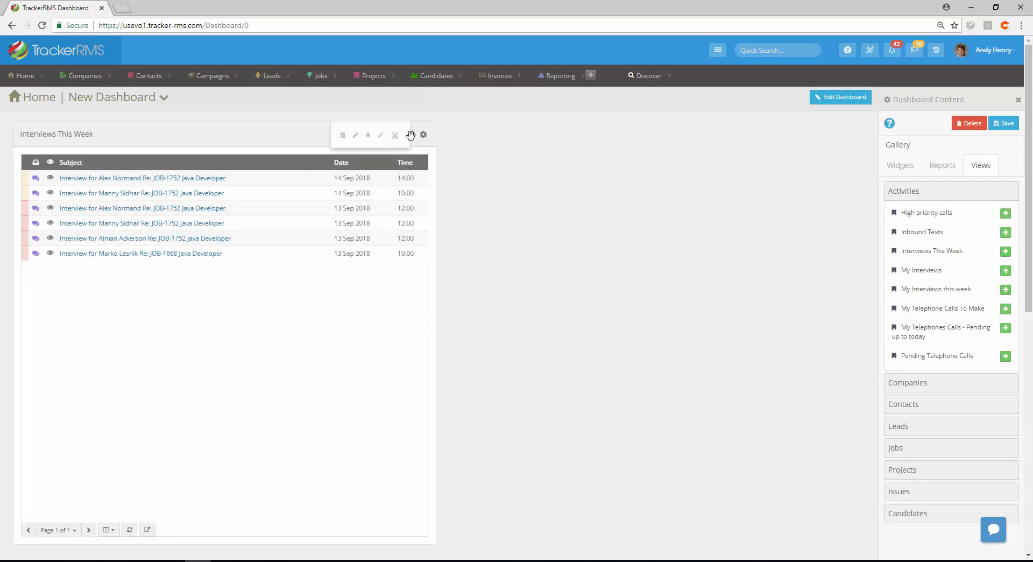
{"action": "left_click", "coordinate": [396, 137]}
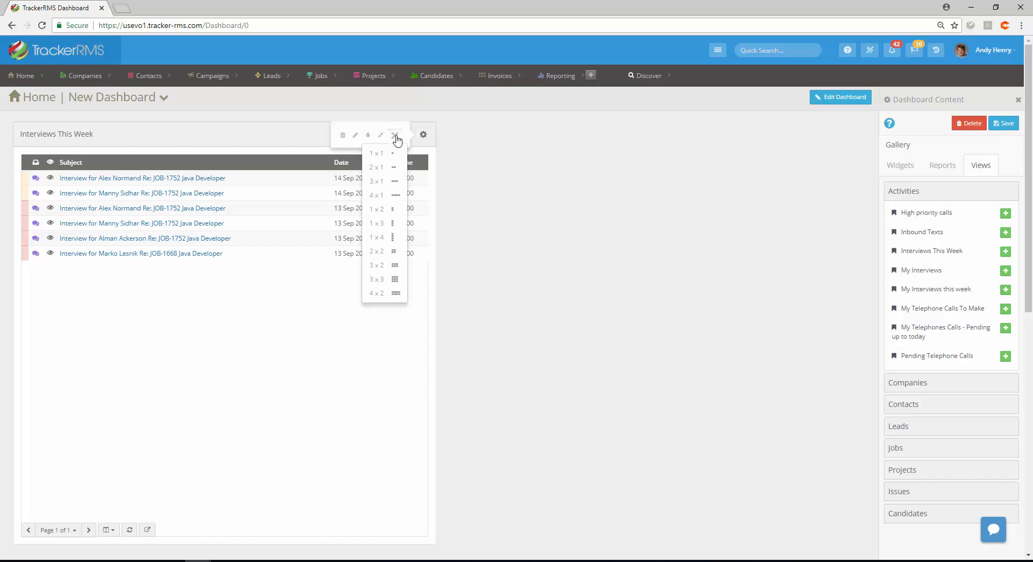
{"action": "left_click", "coordinate": [396, 183]}
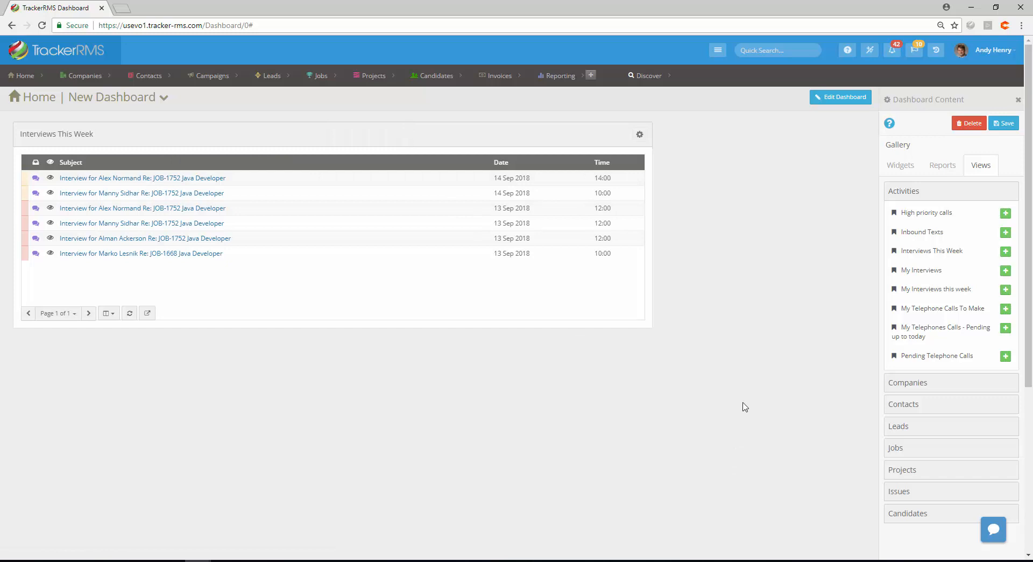
Add the Accountant Prospects contacts view to the dashboard and resize it to 4 x 1
{"action": "left_click", "coordinate": [909, 406]}
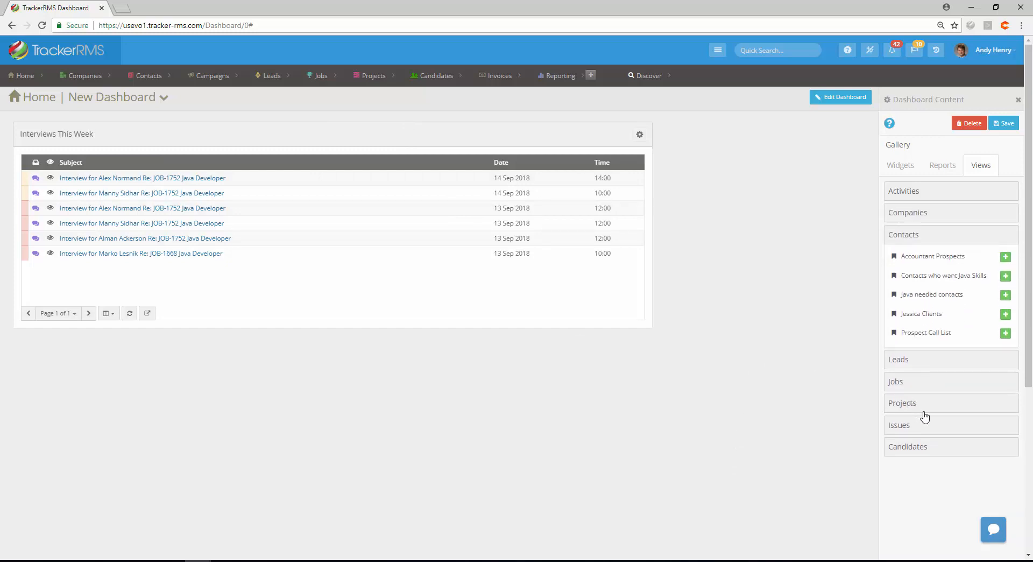
{"action": "left_click", "coordinate": [1006, 257]}
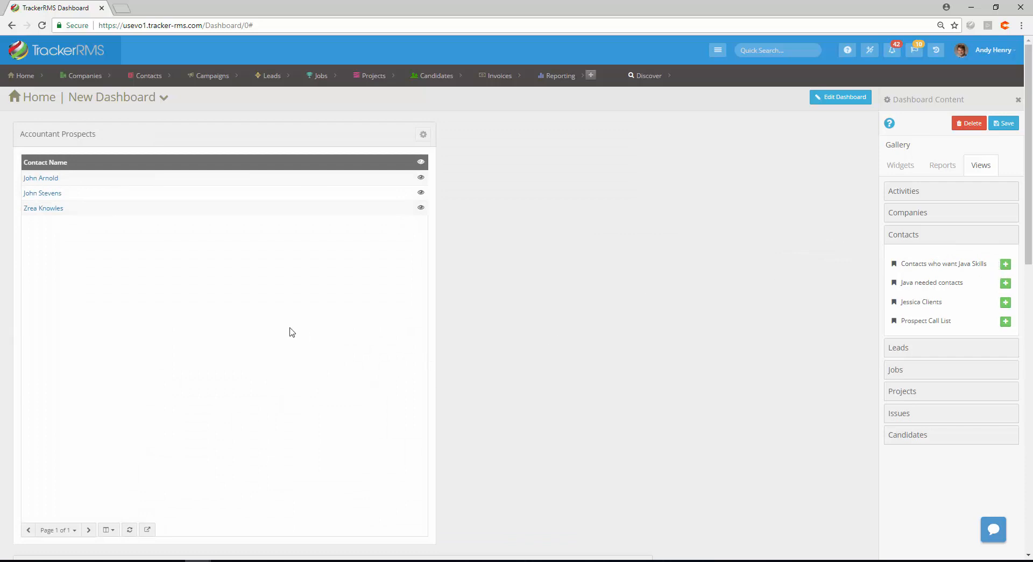
{"action": "scroll", "coordinate": [289, 331], "scroll_direction": "down", "scroll_amount": 3}
{"action": "scroll", "coordinate": [286, 330], "scroll_direction": "up", "scroll_amount": 2}
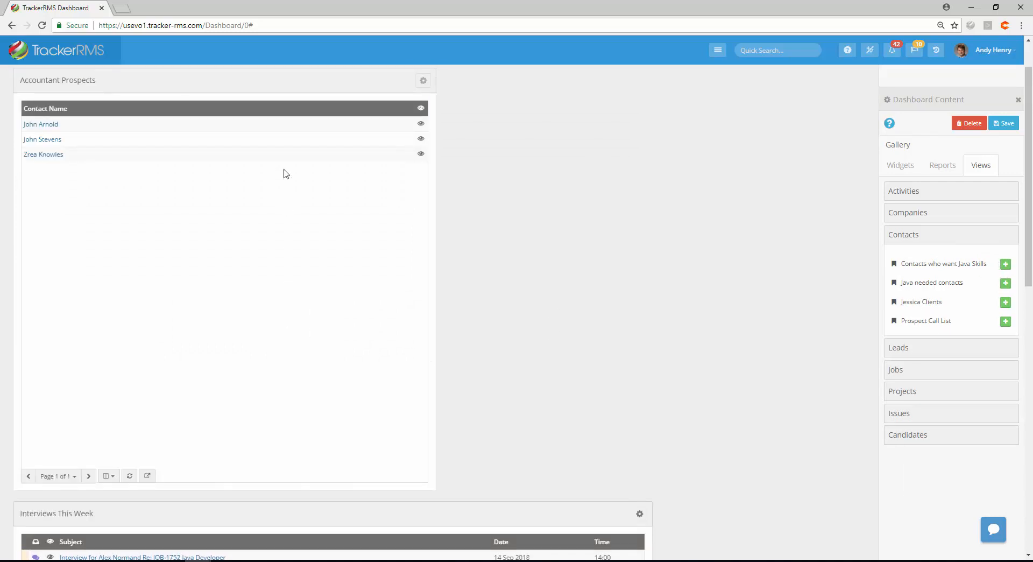
{"action": "scroll", "coordinate": [198, 333], "scroll_direction": "up", "scroll_amount": 1}
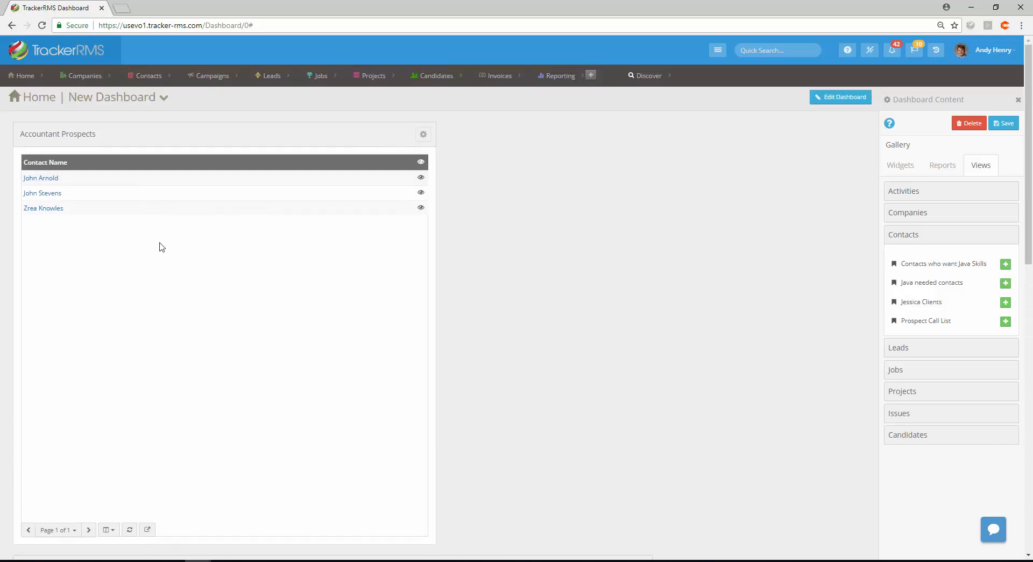
{"action": "left_click", "coordinate": [424, 141]}
{"action": "left_click", "coordinate": [395, 136]}
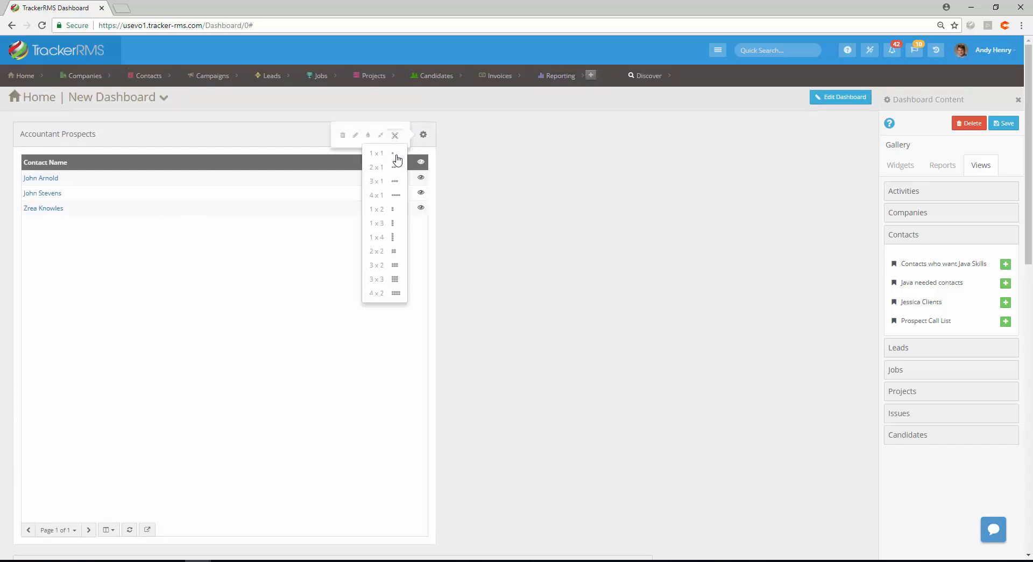
{"action": "left_click", "coordinate": [396, 196]}
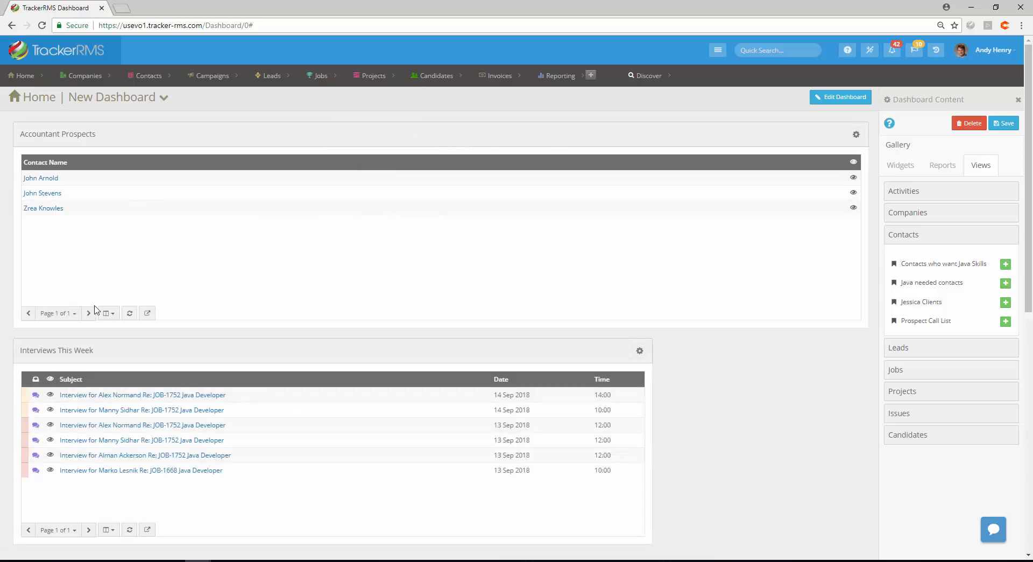
Add the Company Name, Mobile Phone and Other Phone columns to the Accountant Prospects widget
{"action": "left_click", "coordinate": [108, 316]}
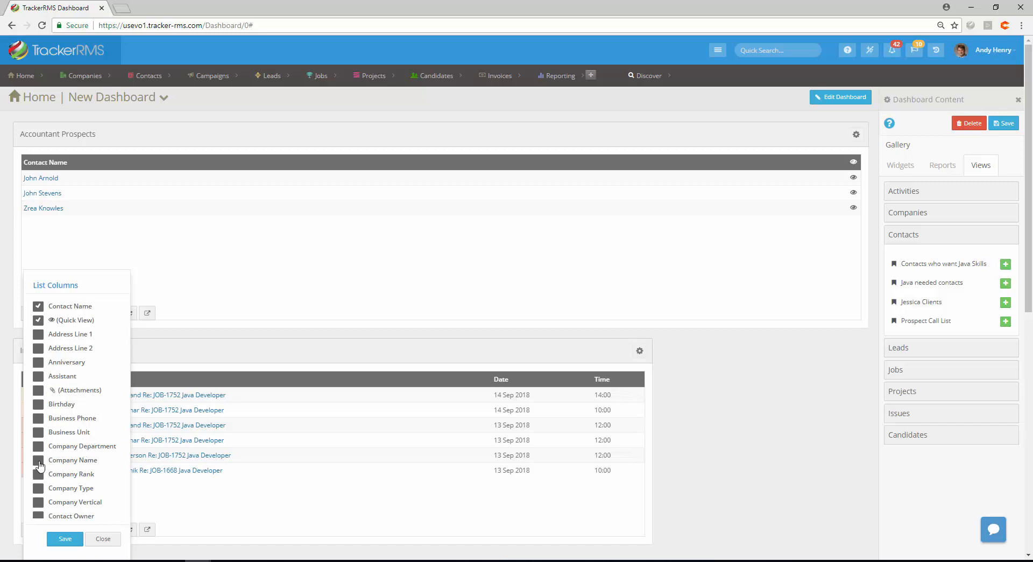
{"action": "scroll", "coordinate": [43, 460], "scroll_direction": "down", "scroll_amount": 5}
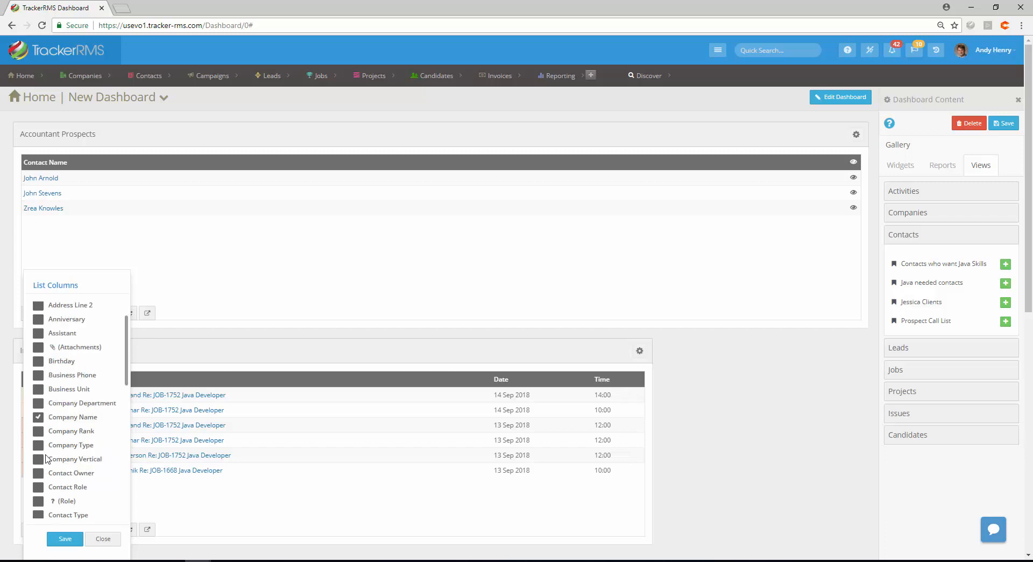
{"action": "scroll", "coordinate": [46, 458], "scroll_direction": "down", "scroll_amount": 3}
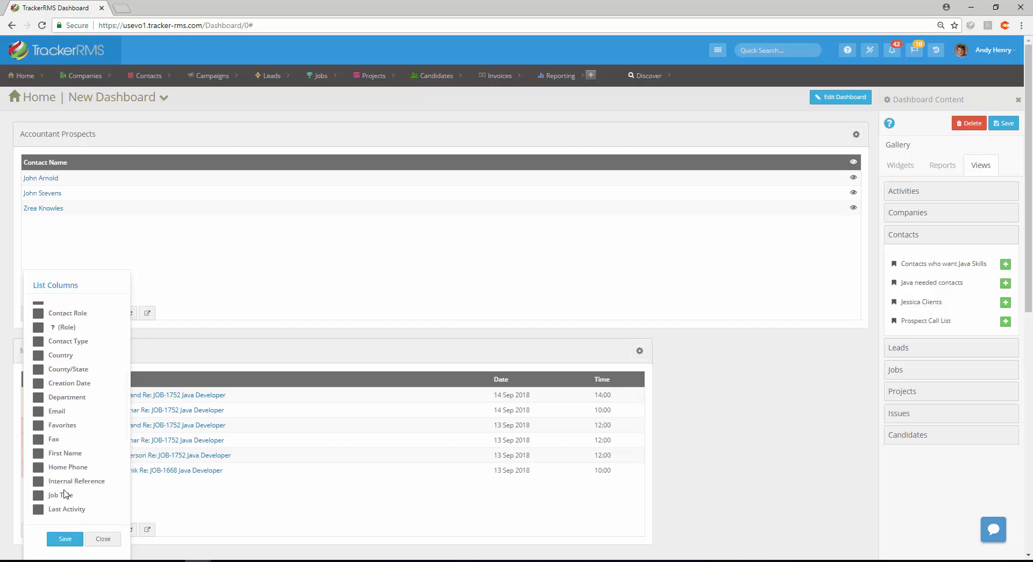
{"action": "scroll", "coordinate": [65, 493], "scroll_direction": "down", "scroll_amount": 1}
{"action": "scroll", "coordinate": [65, 493], "scroll_direction": "down", "scroll_amount": 2}
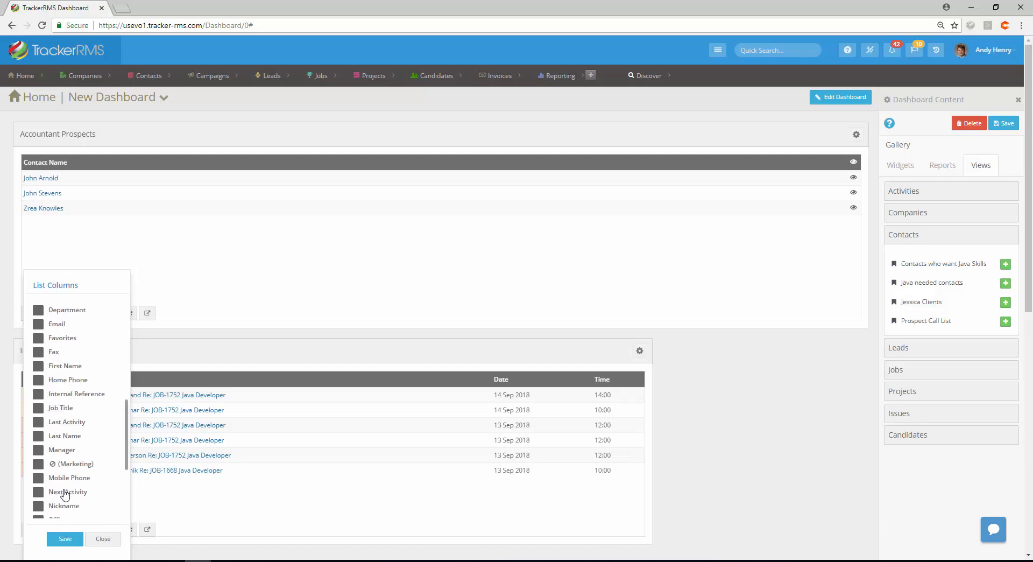
{"action": "left_click", "coordinate": [38, 435]}
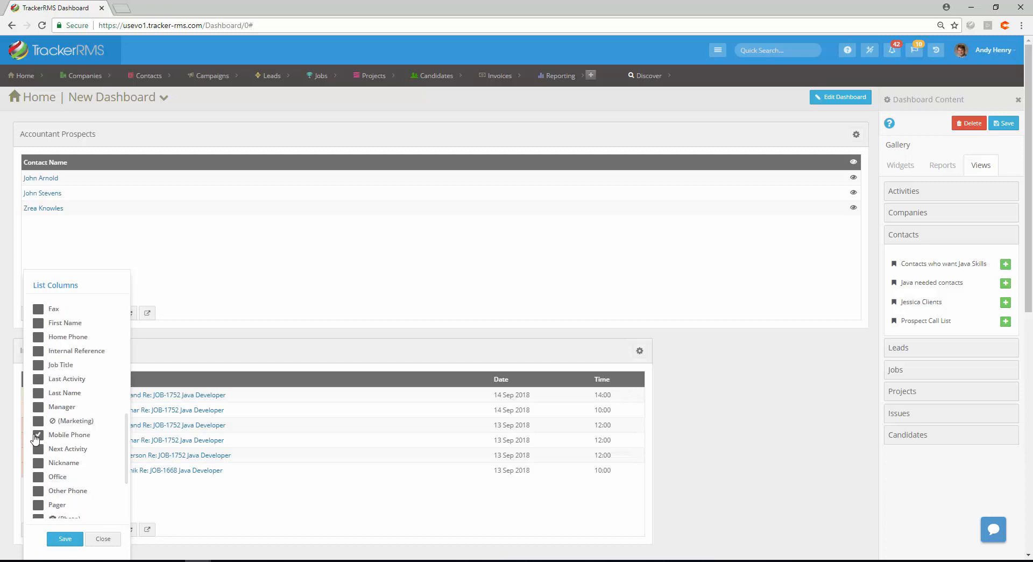
{"action": "left_click", "coordinate": [38, 490]}
{"action": "left_click", "coordinate": [65, 539]}
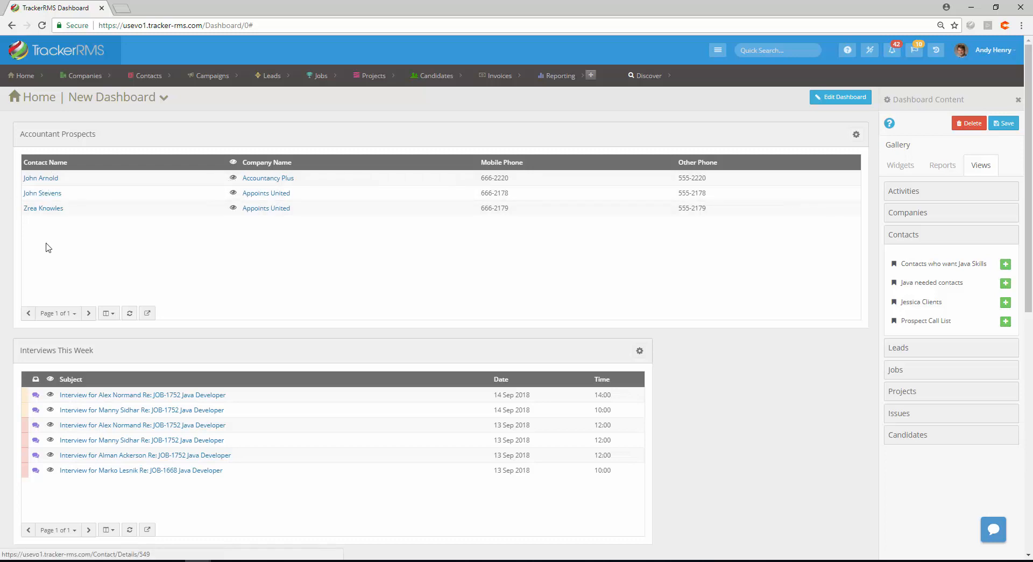
{"action": "left_click", "coordinate": [110, 317]}
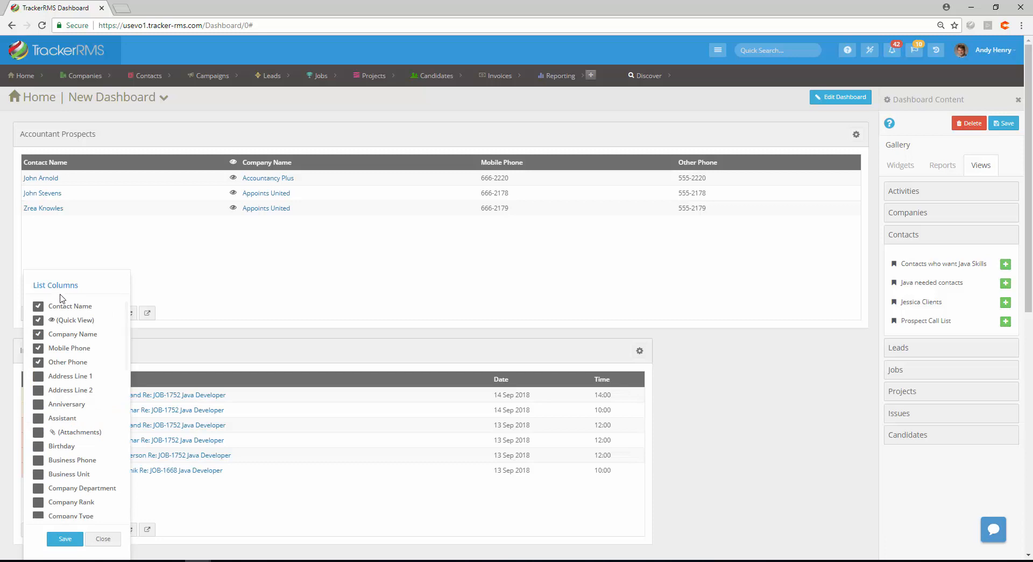
{"action": "left_click", "coordinate": [66, 540]}
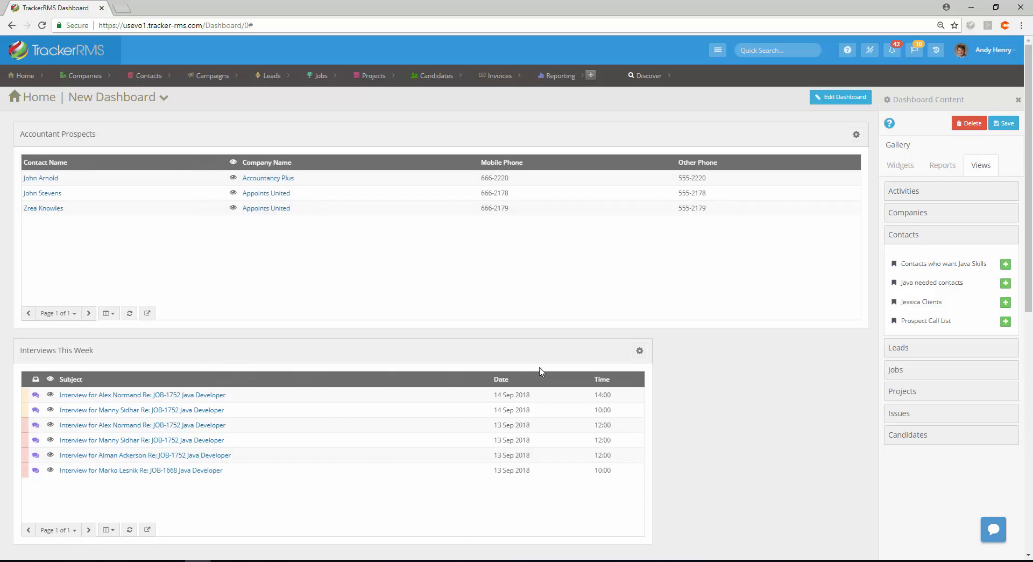
Resize the Interviews This Week widget to 4 x 1
{"action": "left_click", "coordinate": [640, 351]}
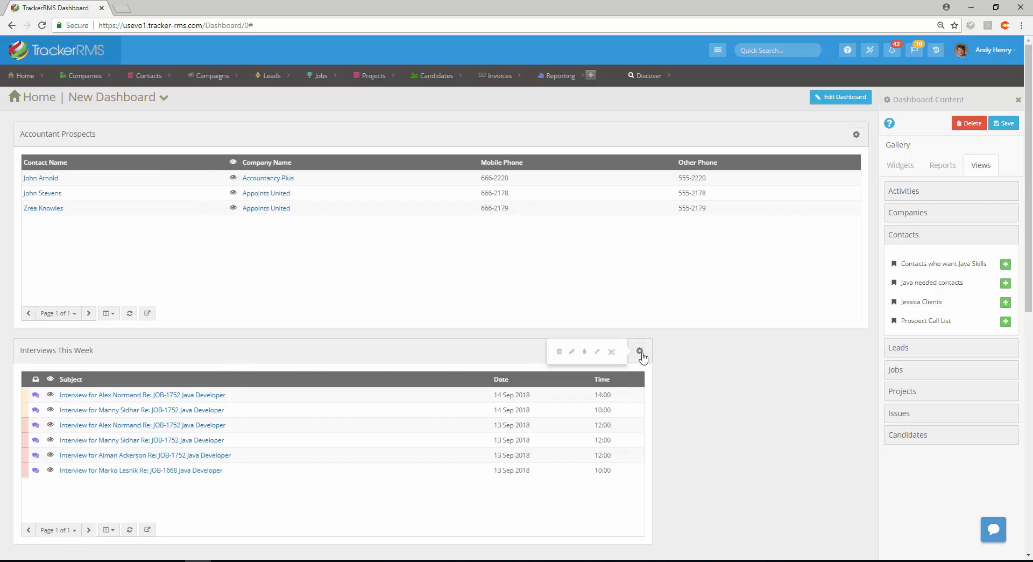
{"action": "left_click", "coordinate": [612, 352]}
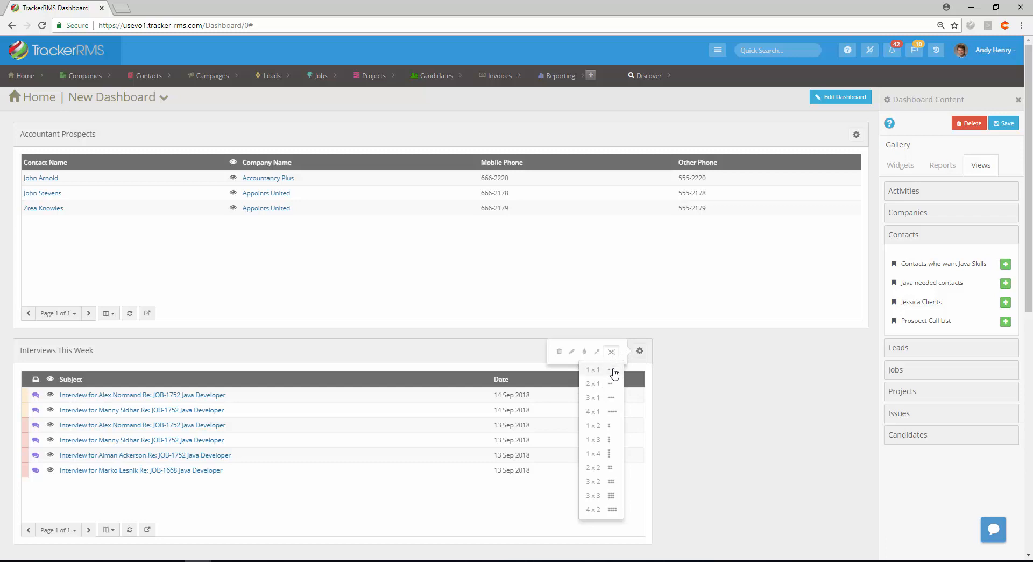
{"action": "left_click", "coordinate": [605, 412]}
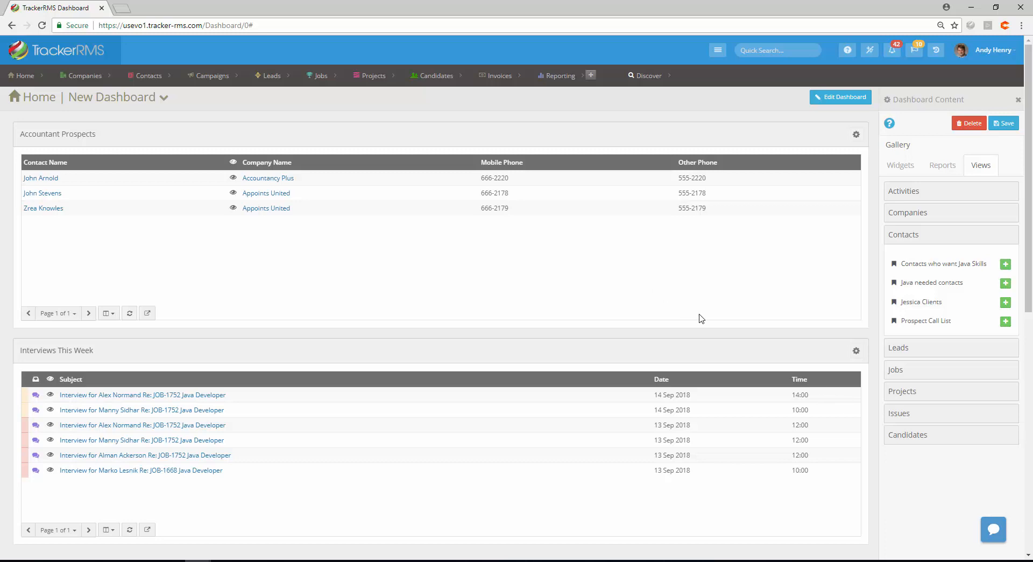
Add the Project Managers candidates view to the dashboard and resize it to 4 x 1
{"action": "left_click", "coordinate": [935, 443]}
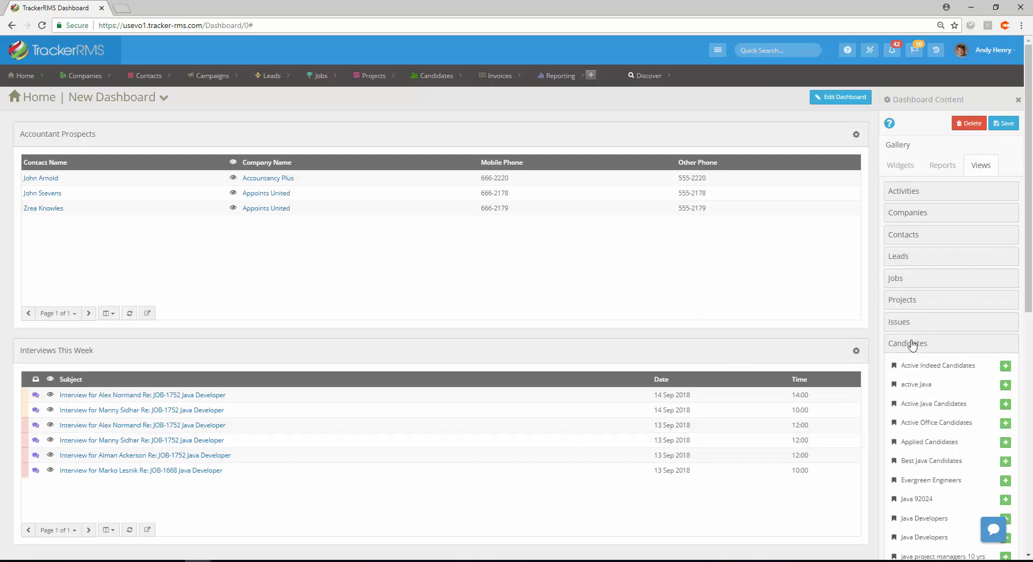
{"action": "scroll", "coordinate": [927, 383], "scroll_direction": "down", "scroll_amount": 5}
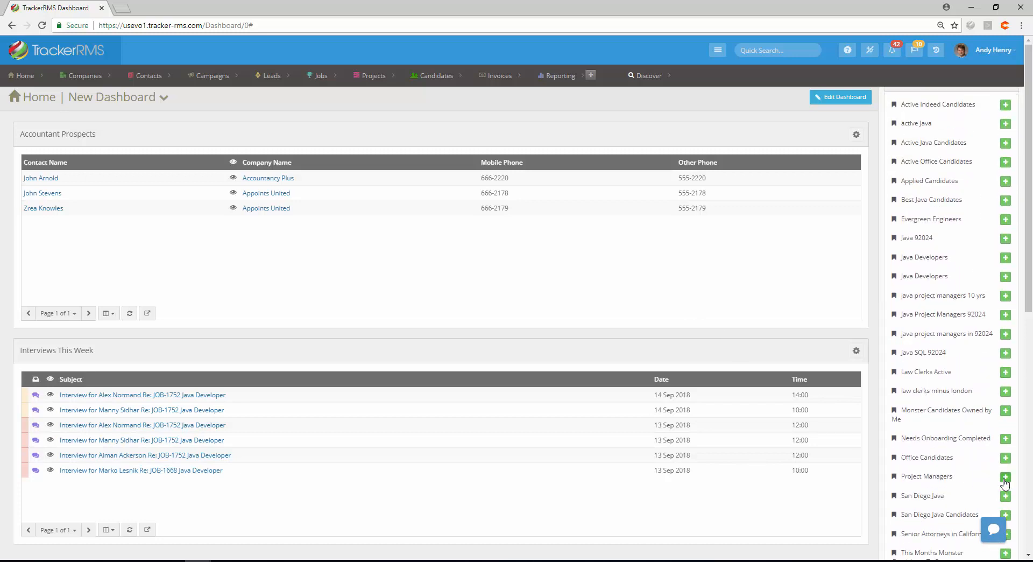
{"action": "left_click", "coordinate": [1005, 478]}
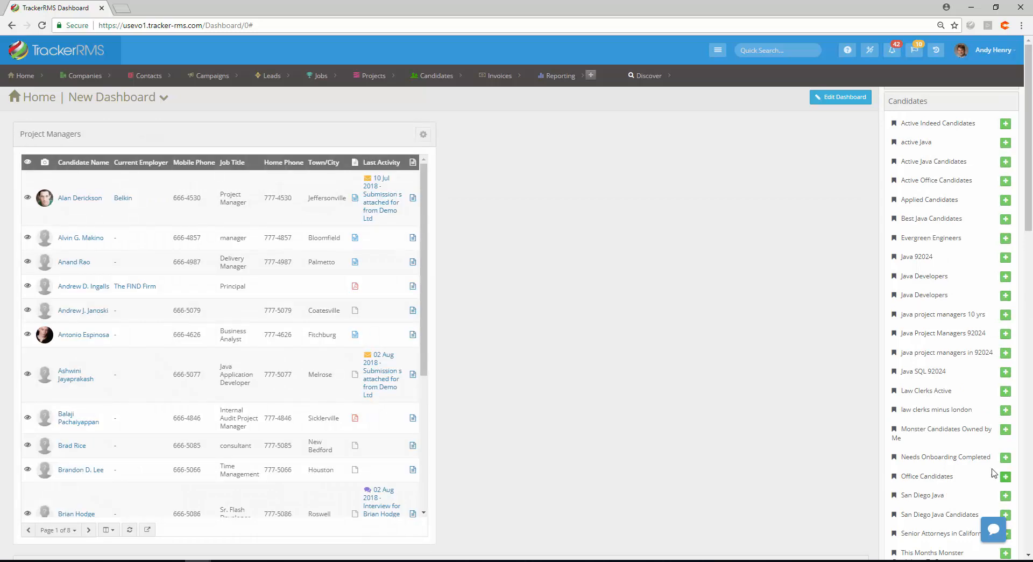
{"action": "scroll", "coordinate": [172, 309], "scroll_direction": "down", "scroll_amount": 1}
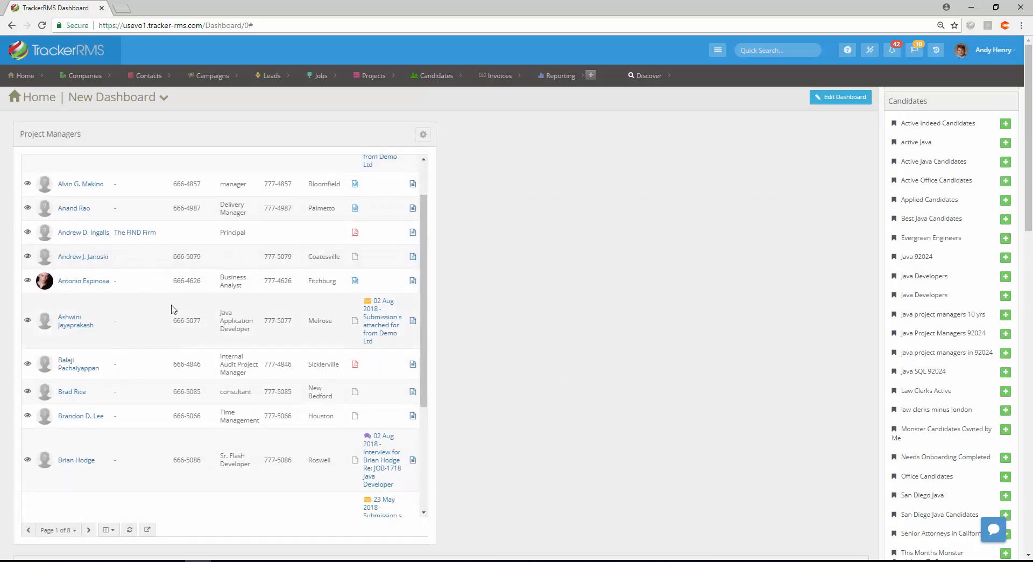
{"action": "scroll", "coordinate": [206, 286], "scroll_direction": "up", "scroll_amount": 1}
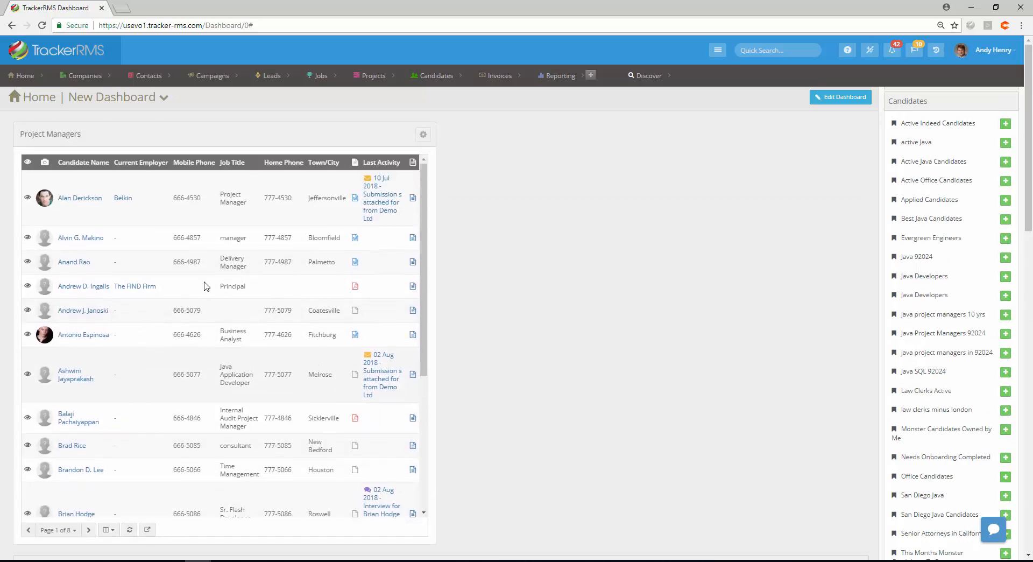
{"action": "left_click", "coordinate": [423, 135]}
{"action": "left_click", "coordinate": [395, 136]}
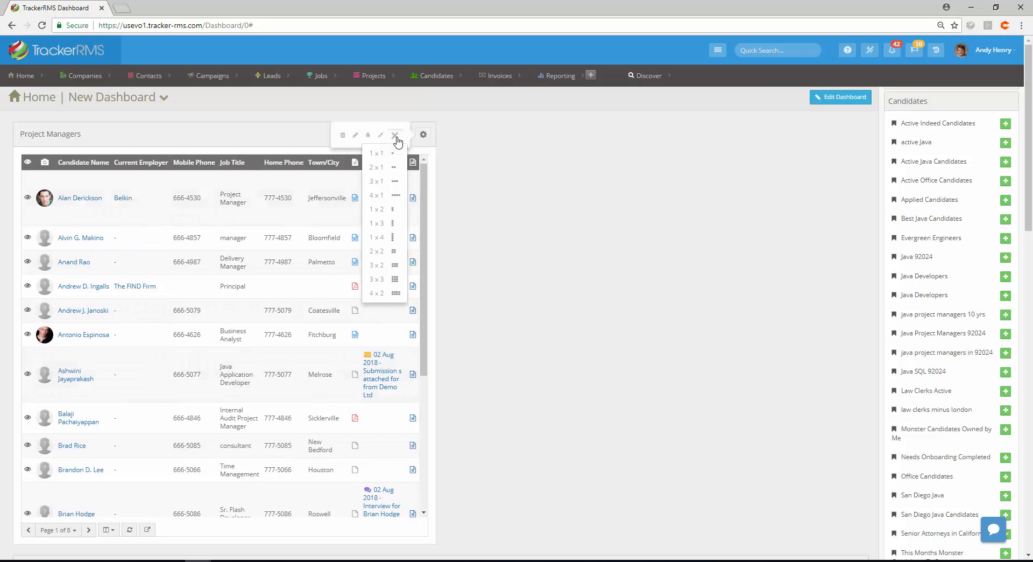
{"action": "left_click", "coordinate": [396, 196]}
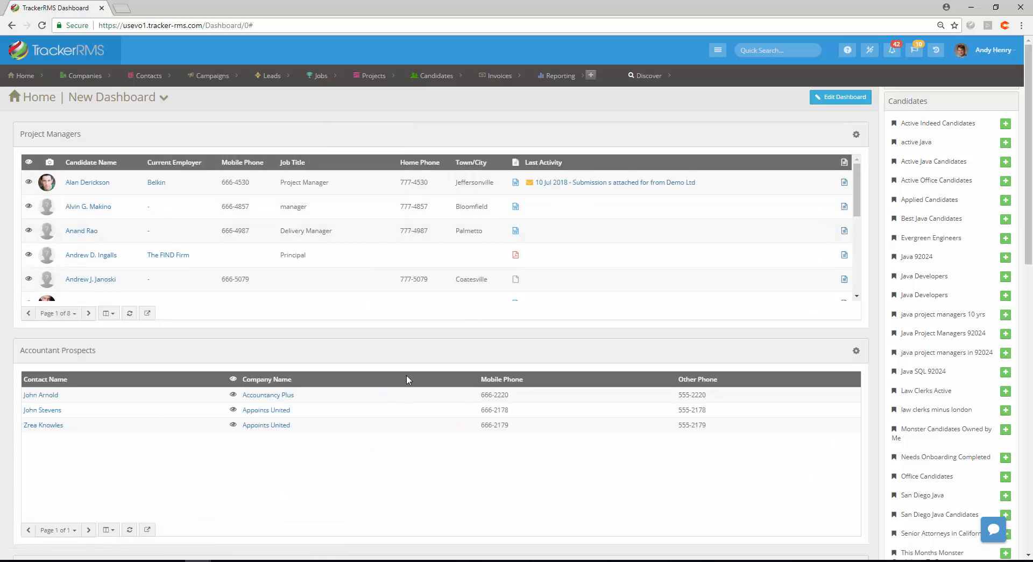
Move the Interviews This Week widget to the top of the dashboard
{"action": "scroll", "coordinate": [399, 415], "scroll_direction": "down", "scroll_amount": 1}
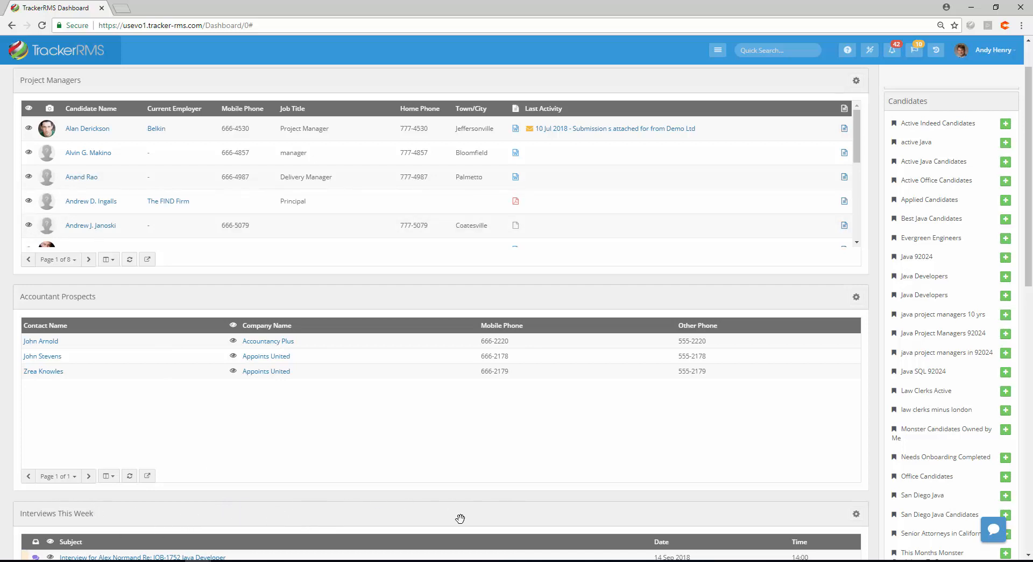
{"action": "left_click_drag", "start_coordinate": [457, 518], "coordinate": [423, 102]}
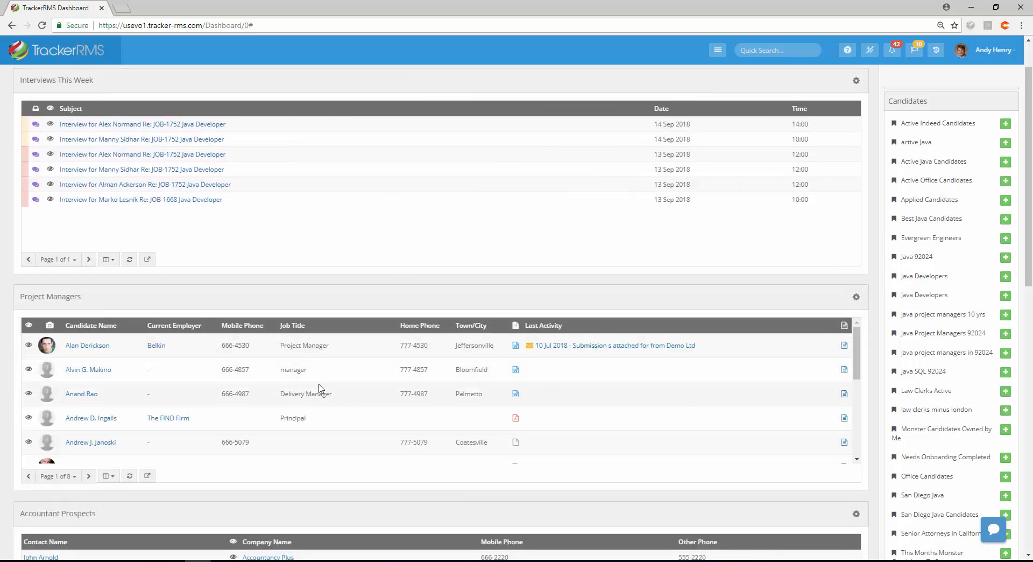
{"action": "scroll", "coordinate": [300, 382], "scroll_direction": "down", "scroll_amount": 2}
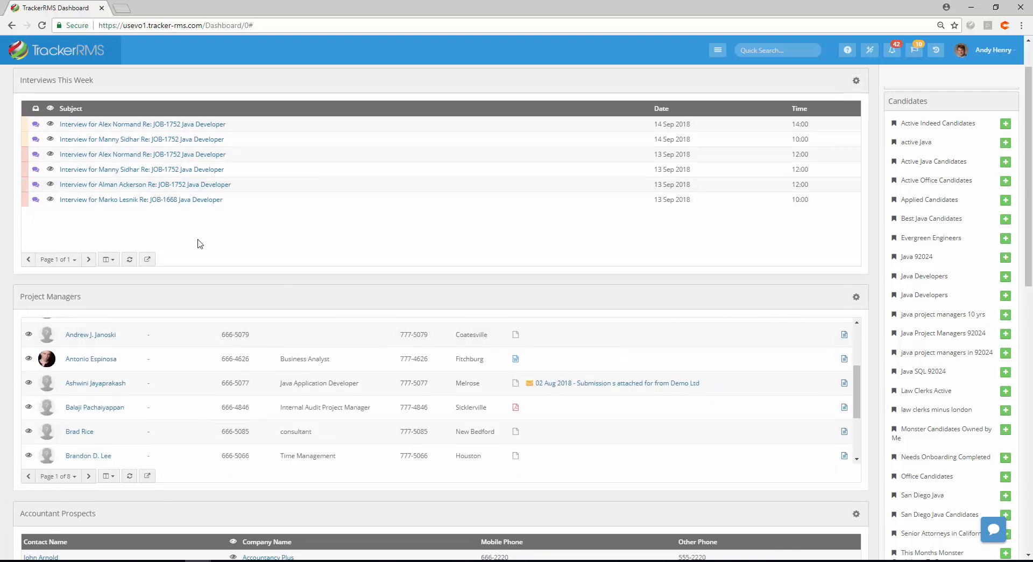
Add the Open Jobs Report from the Jobs reports gallery to the dashboard
{"action": "scroll", "coordinate": [207, 239], "scroll_direction": "up", "scroll_amount": 1}
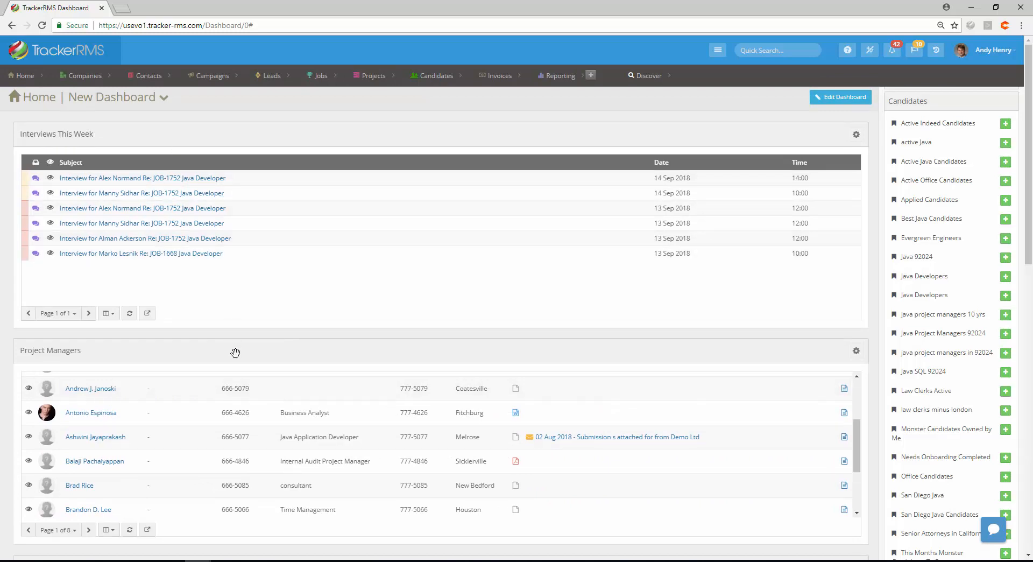
{"action": "scroll", "coordinate": [173, 316], "scroll_direction": "down", "scroll_amount": 3}
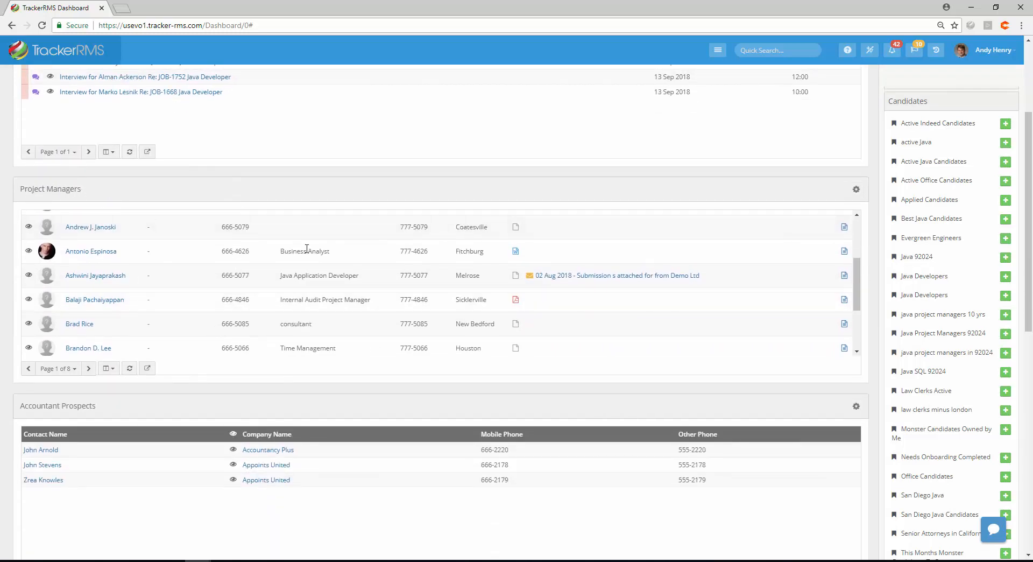
{"action": "scroll", "coordinate": [263, 324], "scroll_direction": "down", "scroll_amount": 1}
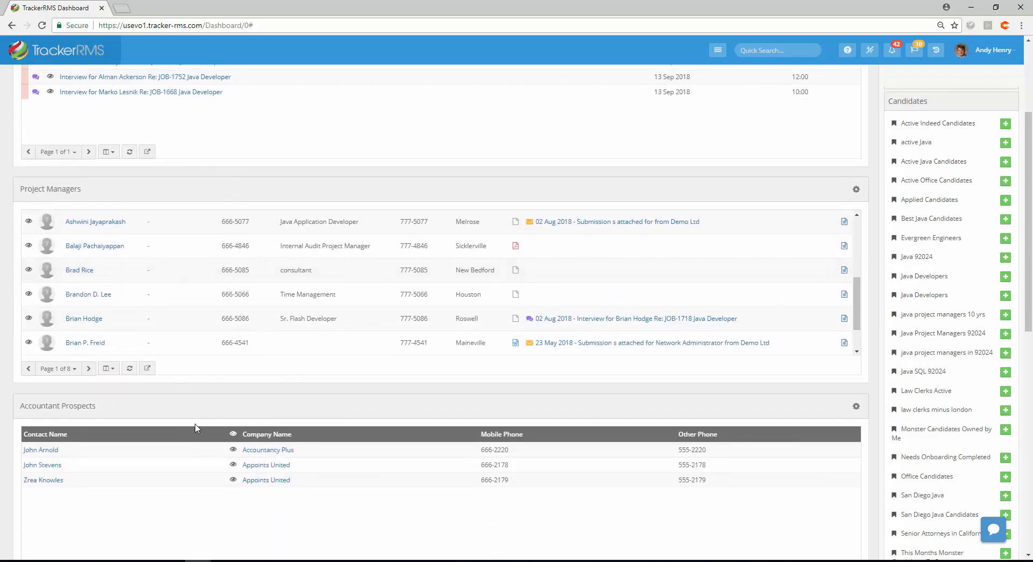
{"action": "scroll", "coordinate": [295, 487], "scroll_direction": "down", "scroll_amount": 3}
{"action": "scroll", "coordinate": [295, 486], "scroll_direction": "up", "scroll_amount": 3}
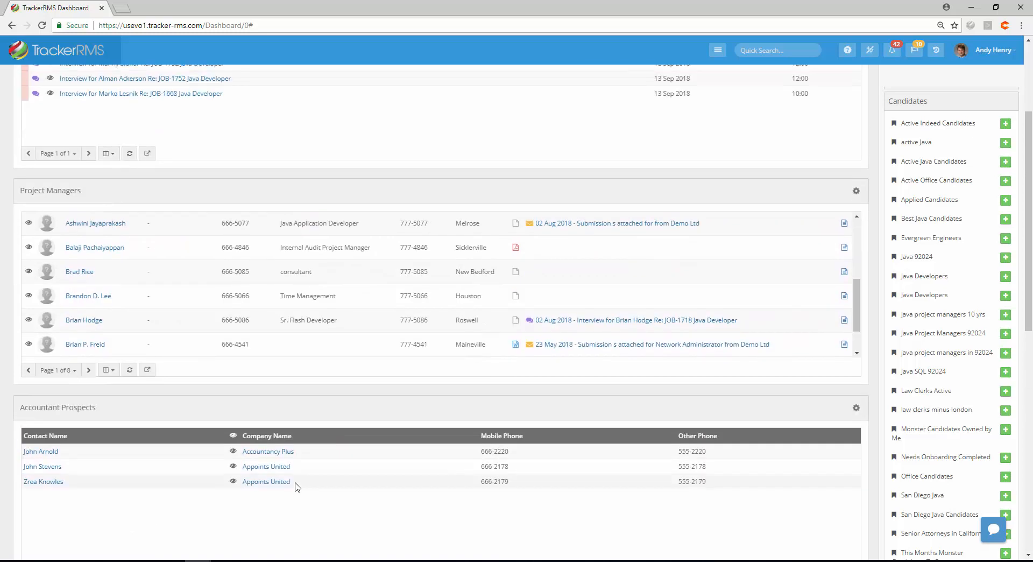
{"action": "scroll", "coordinate": [296, 483], "scroll_direction": "up", "scroll_amount": 3}
{"action": "scroll", "coordinate": [979, 339], "scroll_direction": "up", "scroll_amount": 5}
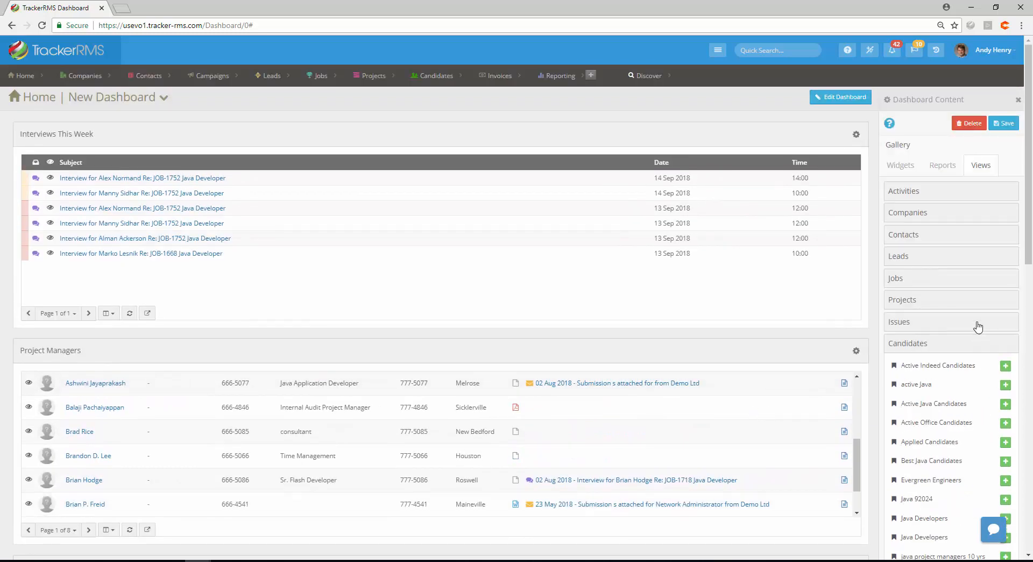
{"action": "left_click", "coordinate": [941, 173]}
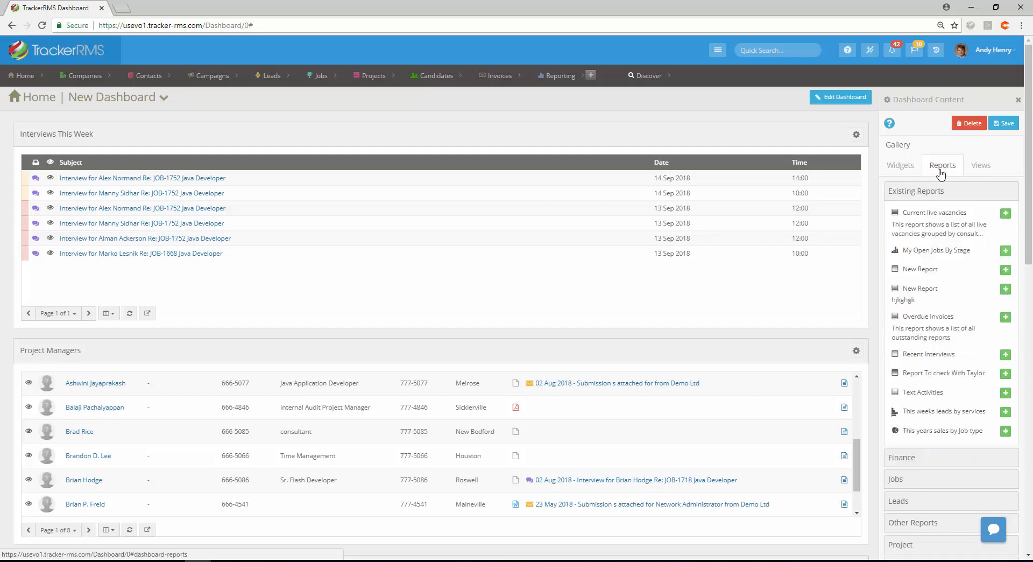
{"action": "left_click", "coordinate": [902, 482]}
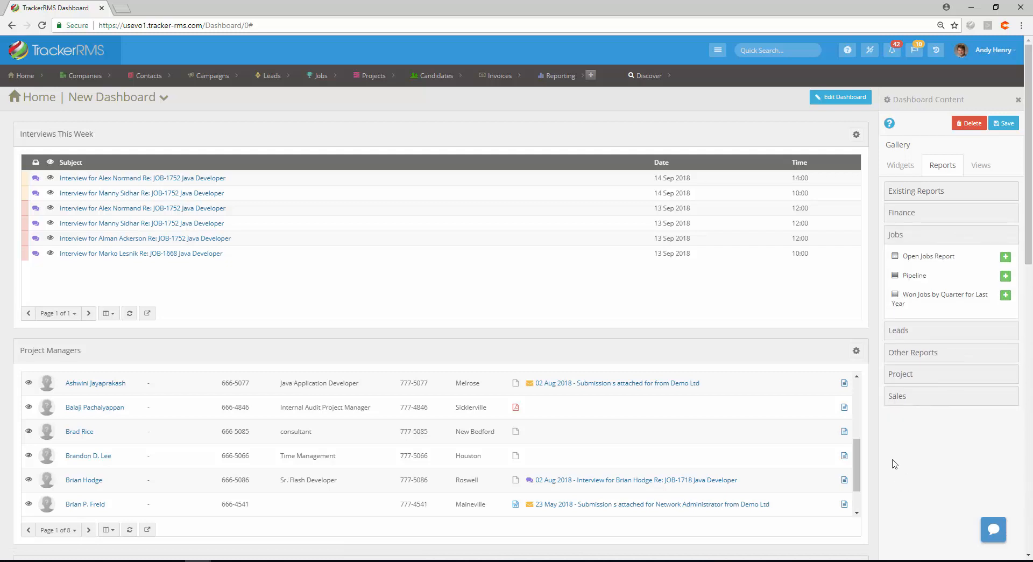
{"action": "left_click", "coordinate": [1006, 257]}
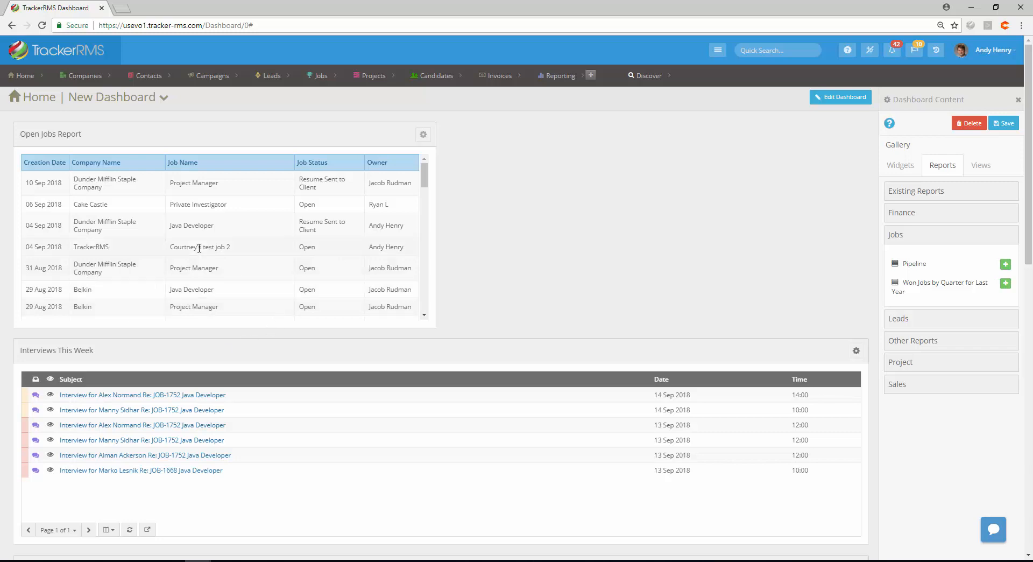
Add the Resumes Sent widget from Performance - Candidate and place it beside the Open Jobs Report
{"action": "scroll", "coordinate": [196, 202], "scroll_direction": "down", "scroll_amount": 5}
{"action": "scroll", "coordinate": [163, 203], "scroll_direction": "down", "scroll_amount": 15}
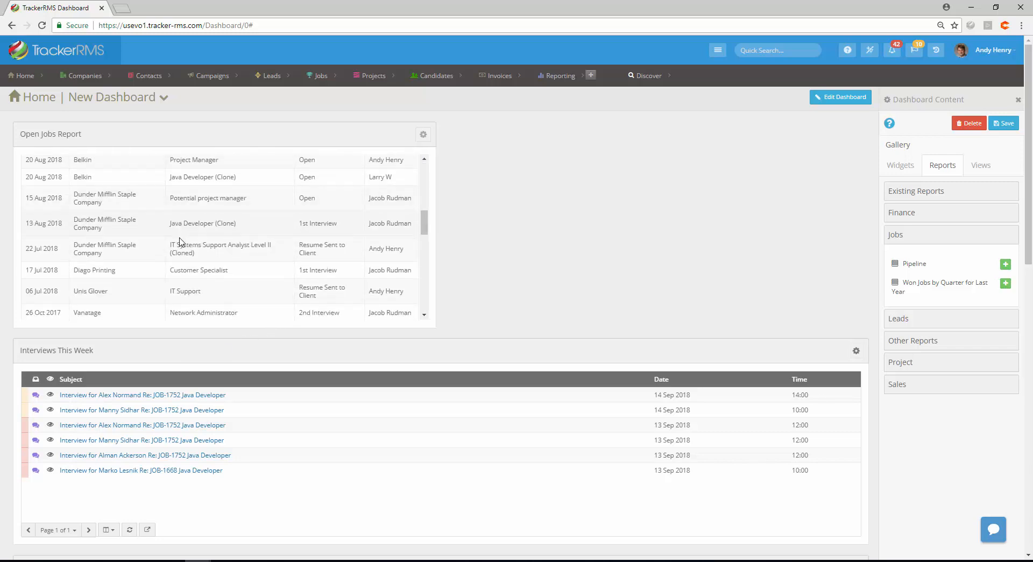
{"action": "scroll", "coordinate": [181, 257], "scroll_direction": "up", "scroll_amount": 20}
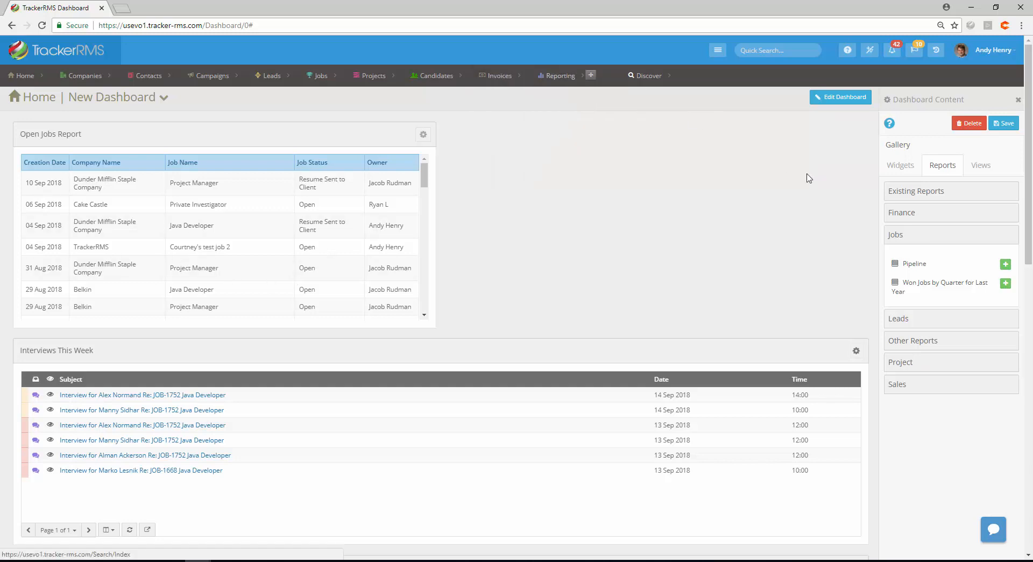
{"action": "left_click", "coordinate": [899, 171]}
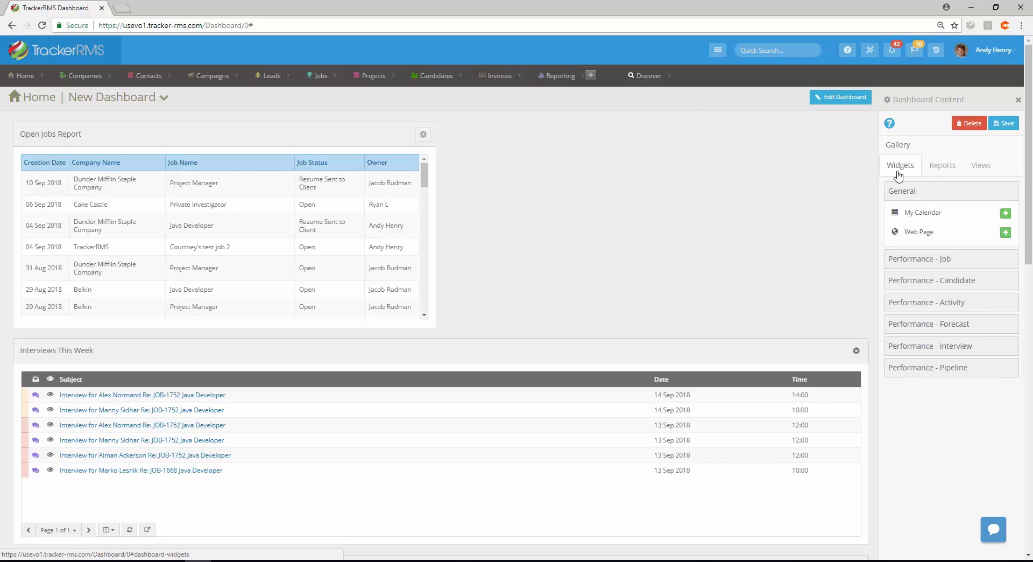
{"action": "left_click", "coordinate": [922, 285]}
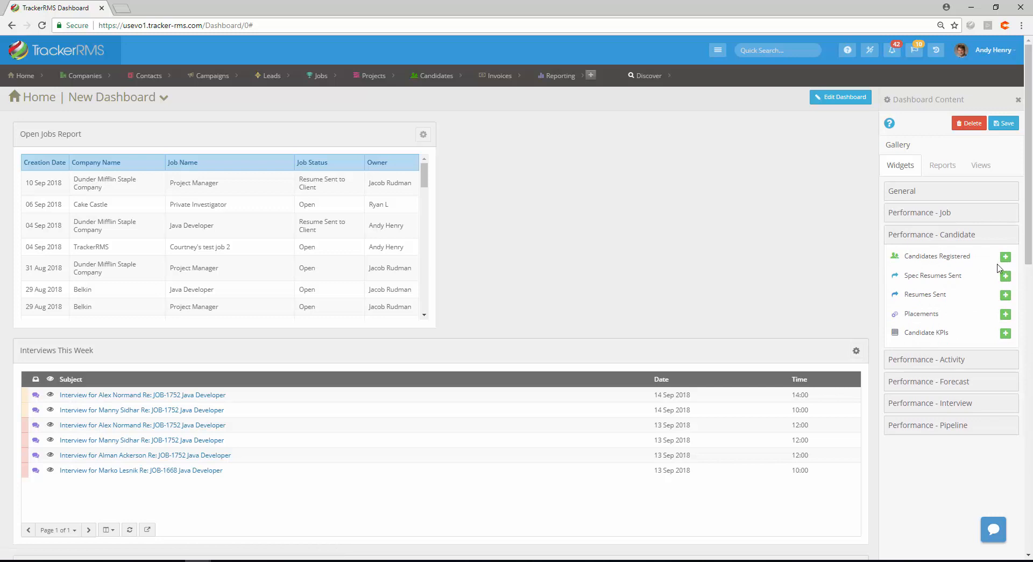
{"action": "left_click_drag", "start_coordinate": [1006, 294], "coordinate": [32, 137]}
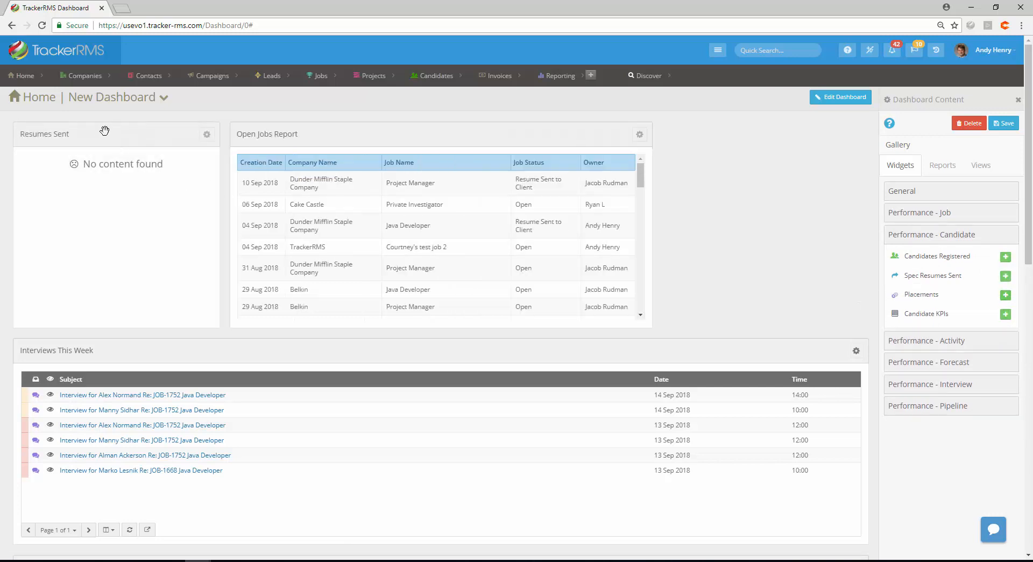
{"action": "left_click_drag", "start_coordinate": [107, 134], "coordinate": [604, 144]}
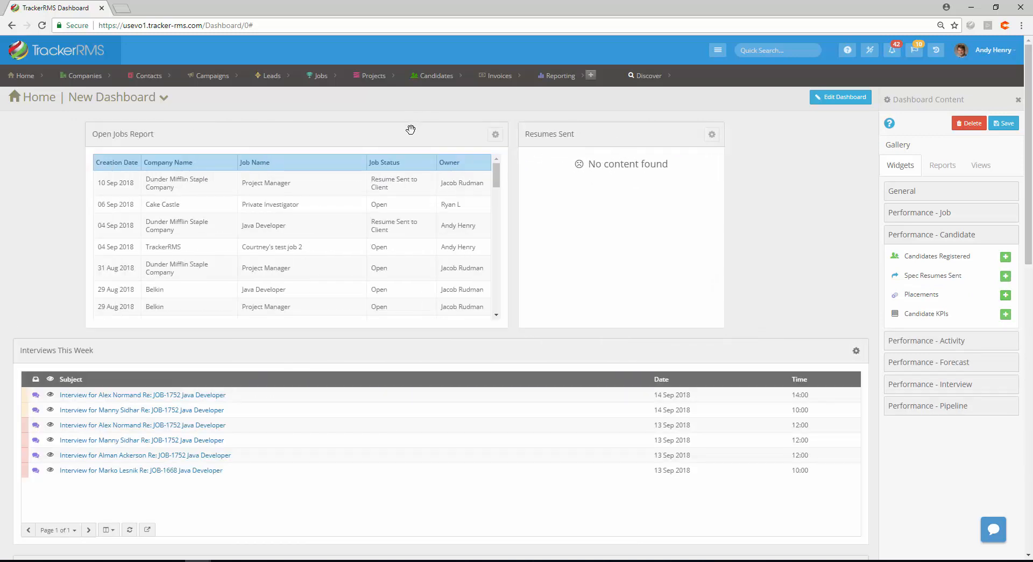
{"action": "left_click_drag", "start_coordinate": [396, 136], "coordinate": [290, 132]}
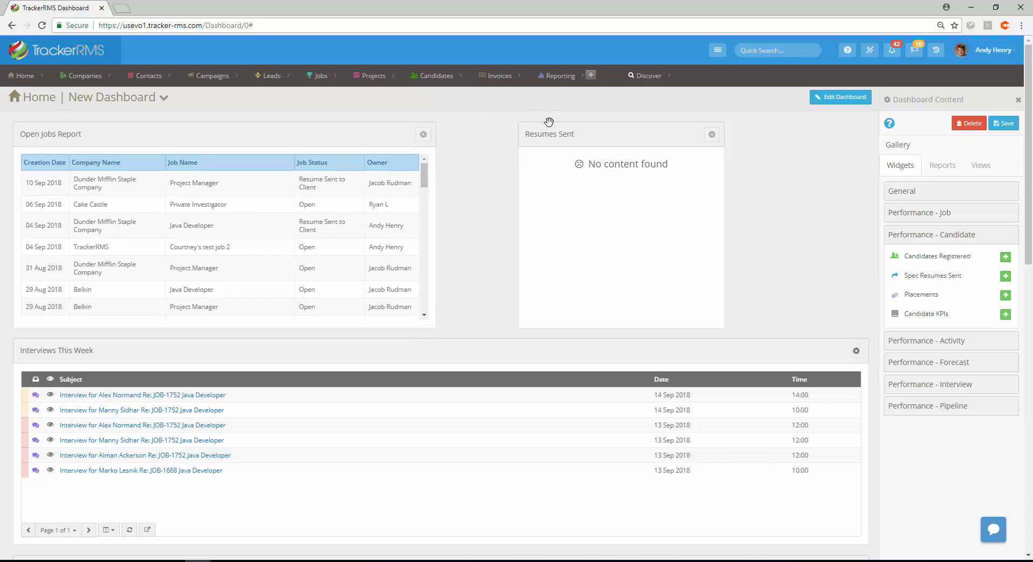
{"action": "left_click_drag", "start_coordinate": [594, 138], "coordinate": [533, 136]}
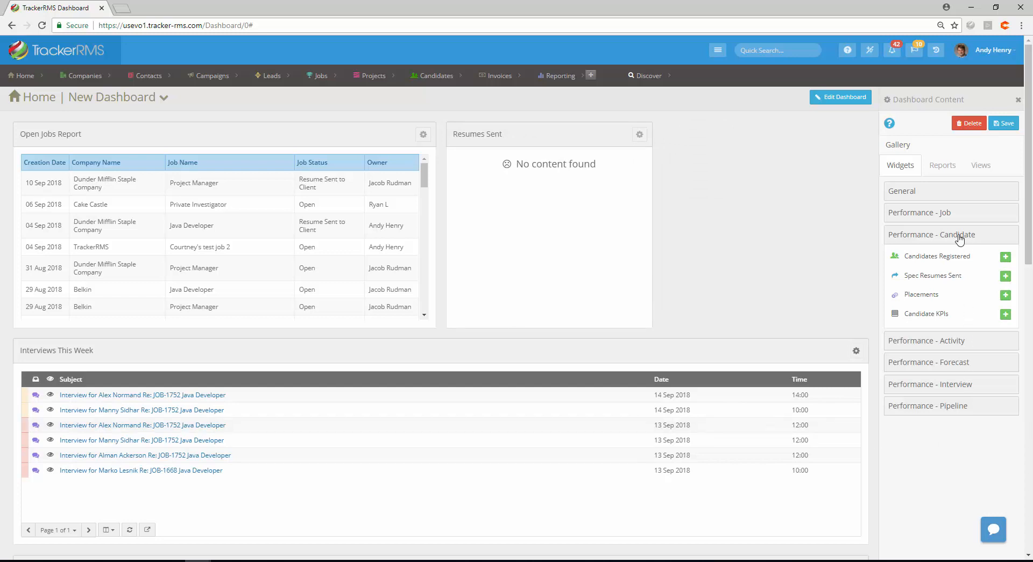
Add the New Jobs widget from Performance - Job and place it to the right of Resumes Sent
{"action": "left_click", "coordinate": [923, 214]}
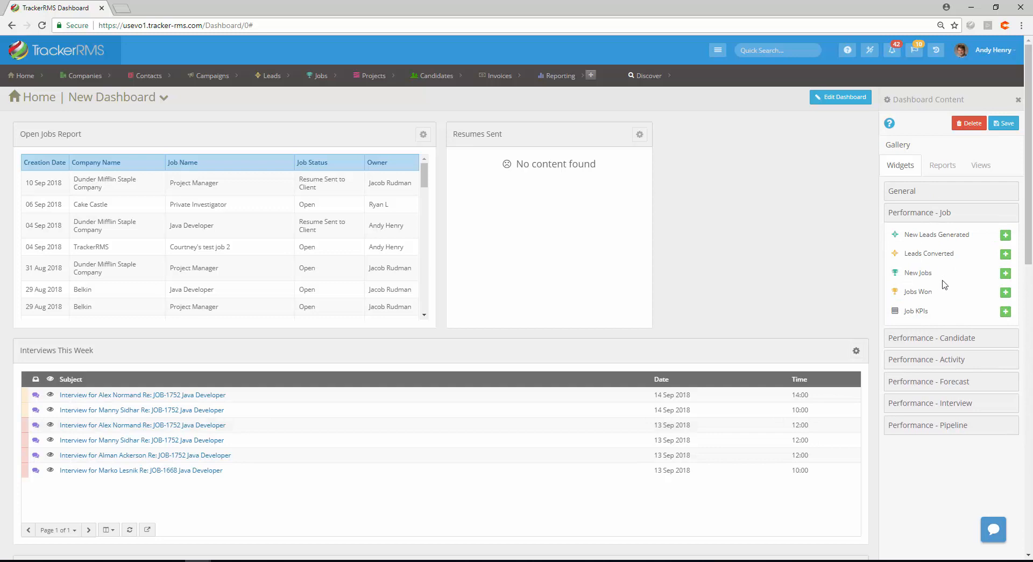
{"action": "left_click", "coordinate": [1004, 274]}
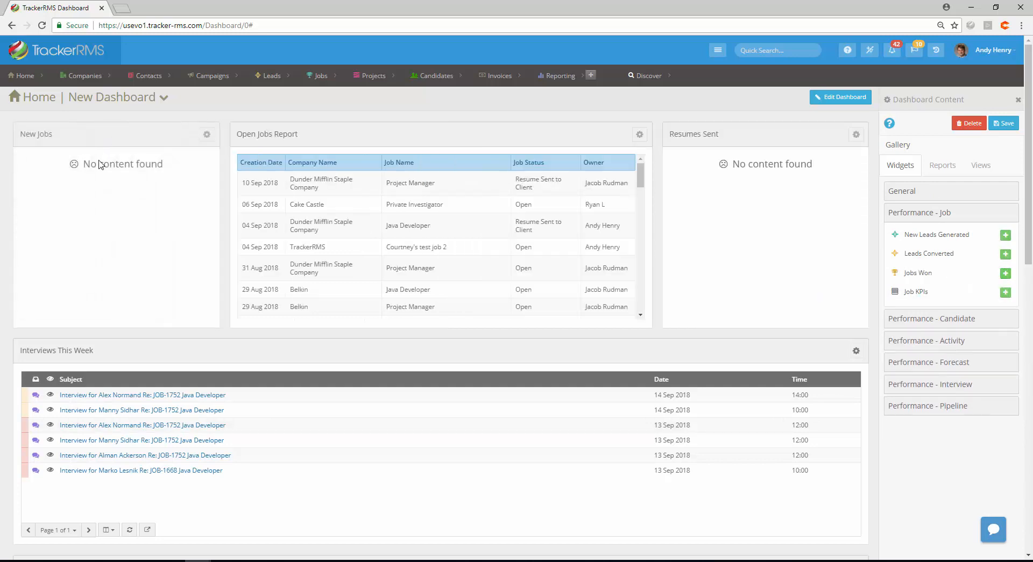
{"action": "left_click_drag", "start_coordinate": [94, 137], "coordinate": [738, 135]}
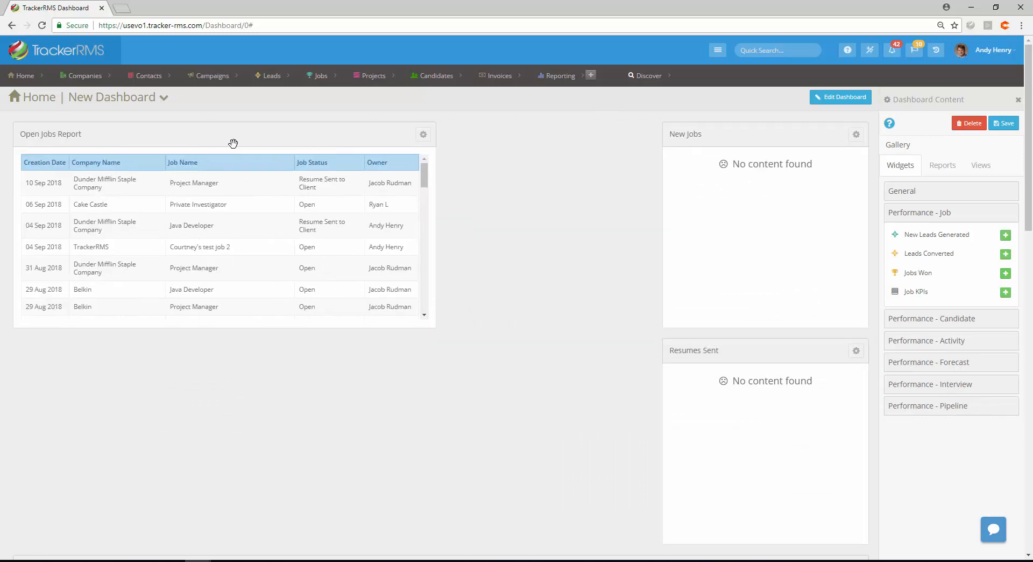
{"action": "left_click_drag", "start_coordinate": [721, 354], "coordinate": [487, 136]}
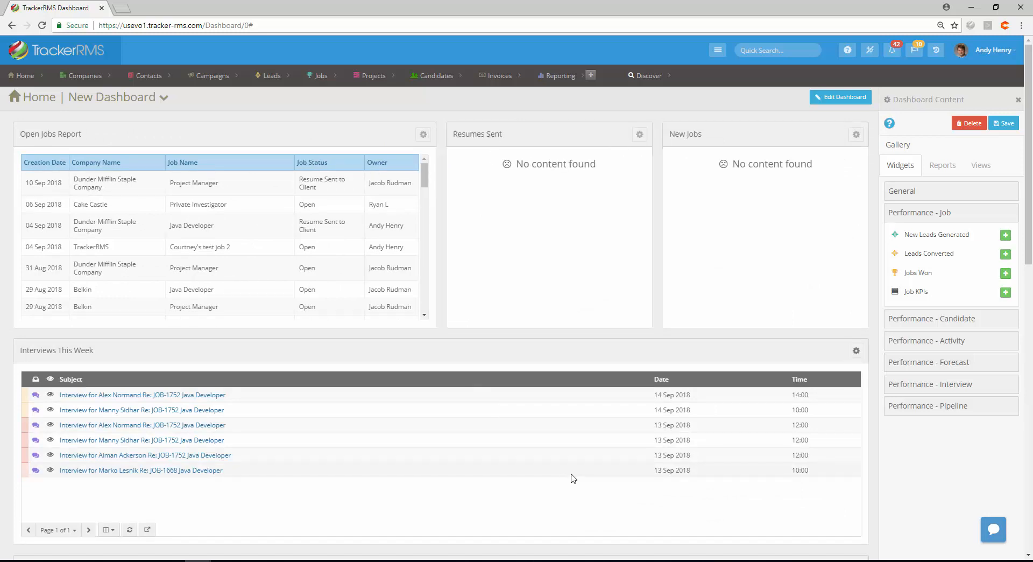
Change the Open Jobs Report widget's colour to orange
{"action": "left_click", "coordinate": [423, 135]}
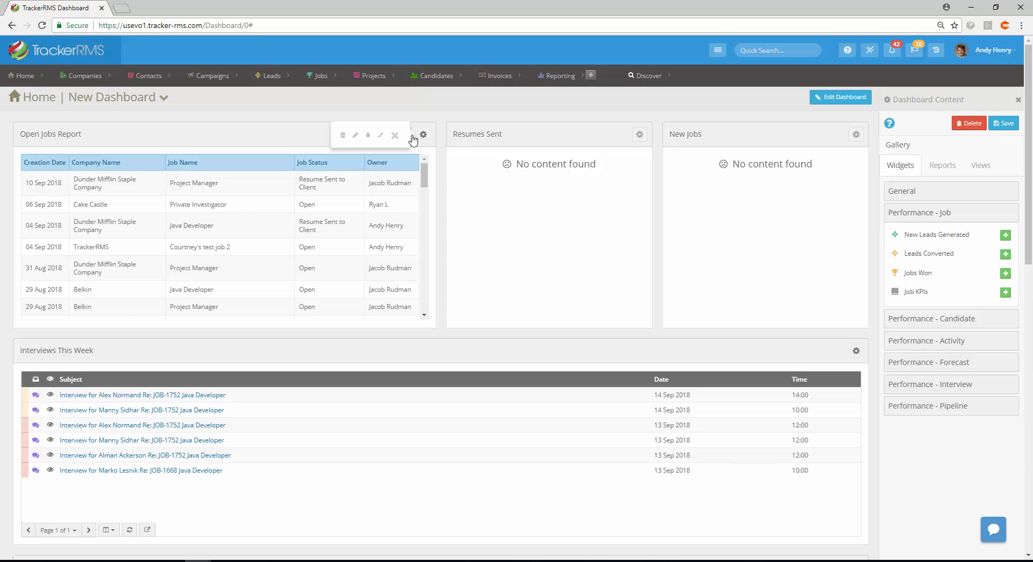
{"action": "left_click", "coordinate": [369, 138]}
{"action": "left_click", "coordinate": [363, 158]}
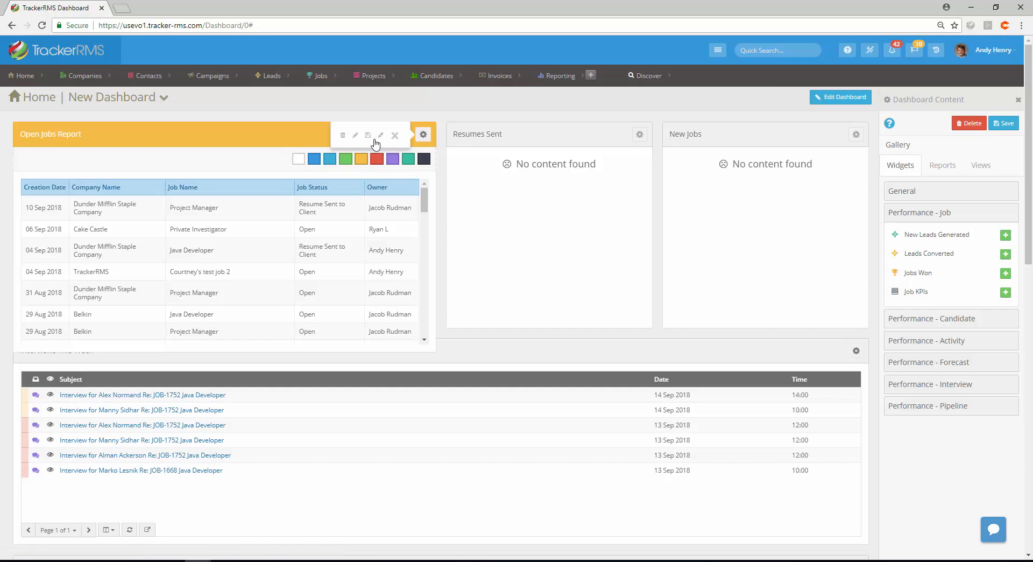
{"action": "left_click", "coordinate": [368, 138]}
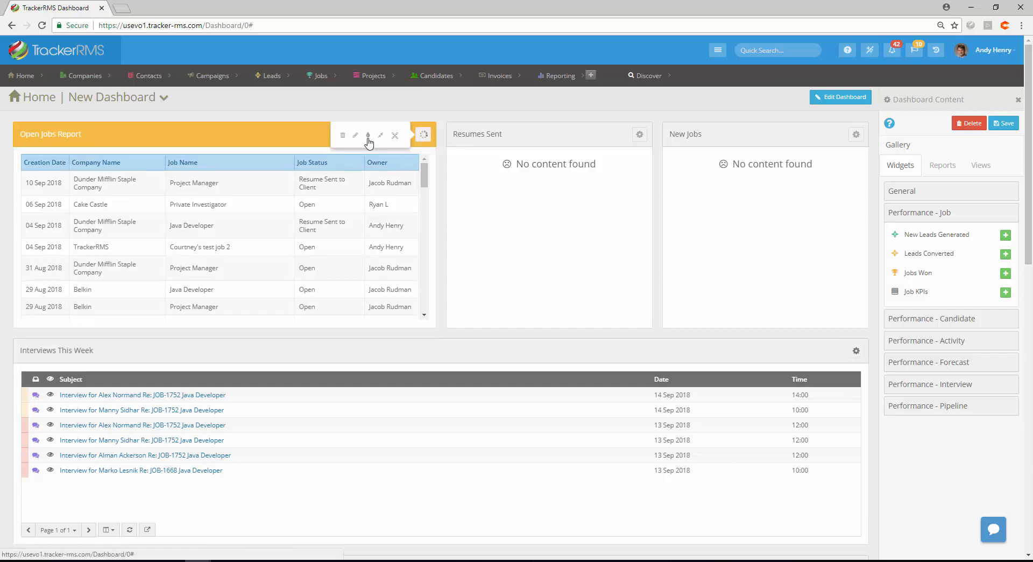
Change the Resumes Sent widget's colour to light blue
{"action": "left_click", "coordinate": [639, 135]}
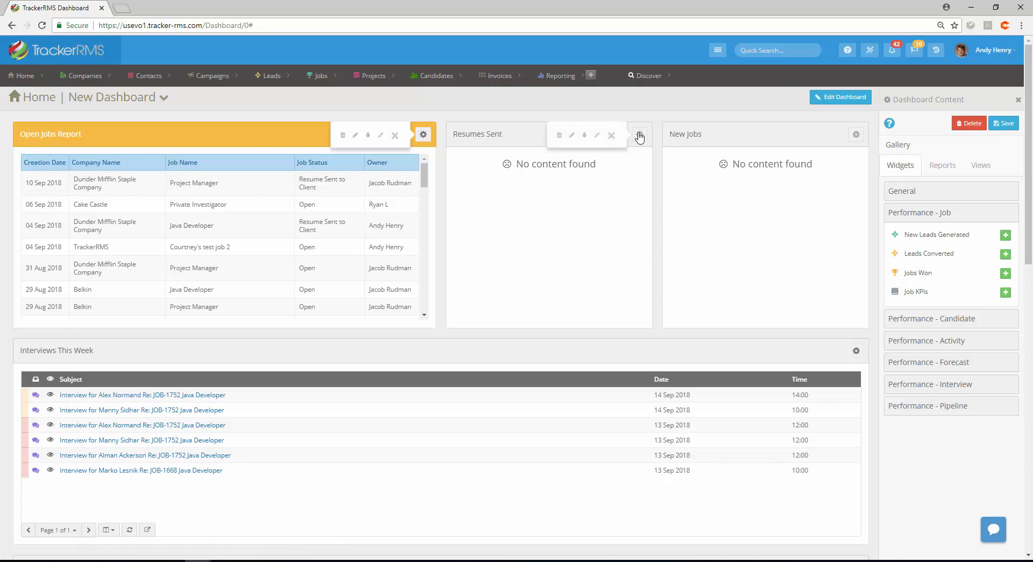
{"action": "left_click", "coordinate": [585, 136]}
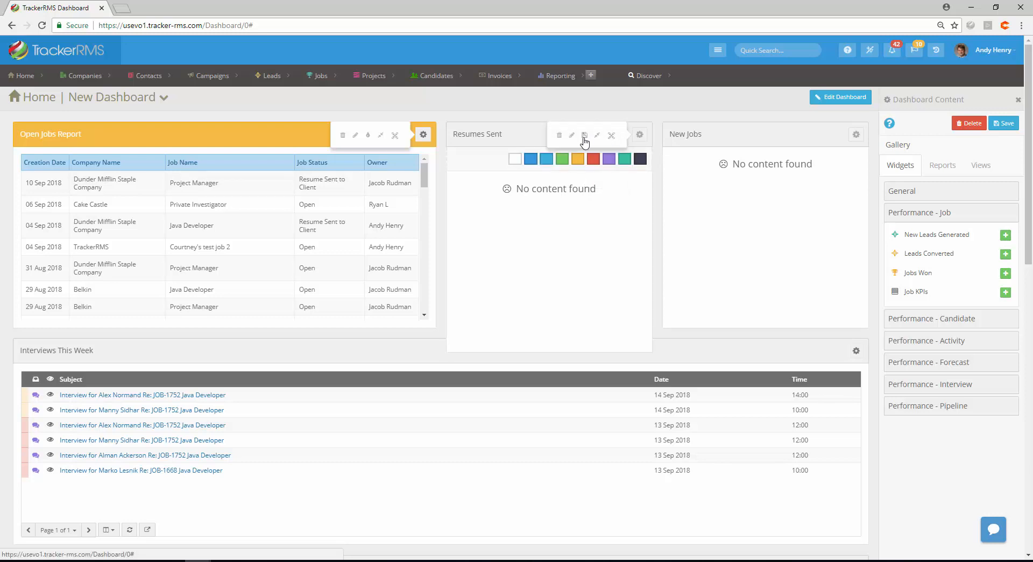
{"action": "left_click", "coordinate": [545, 160]}
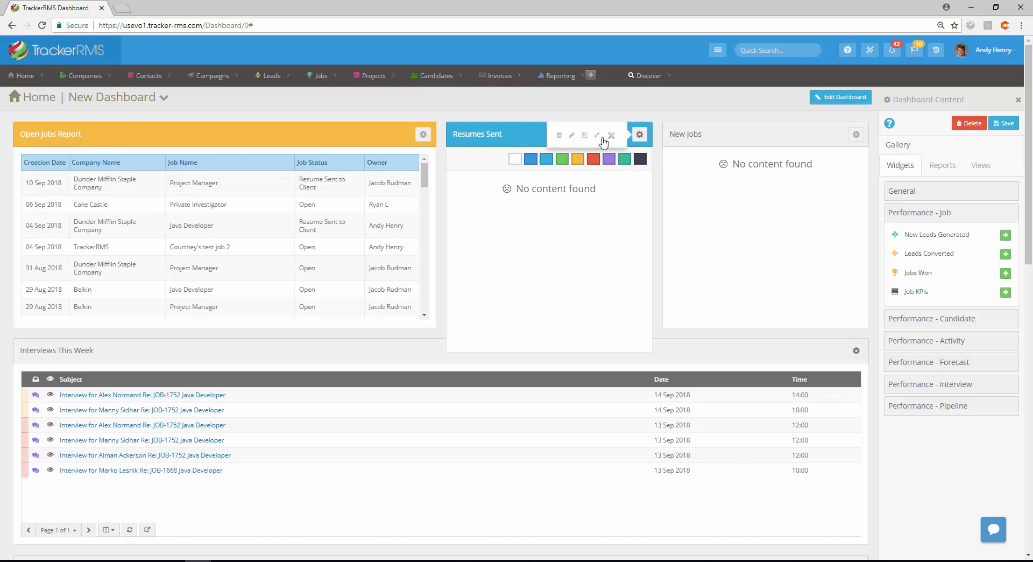
{"action": "left_click", "coordinate": [589, 138]}
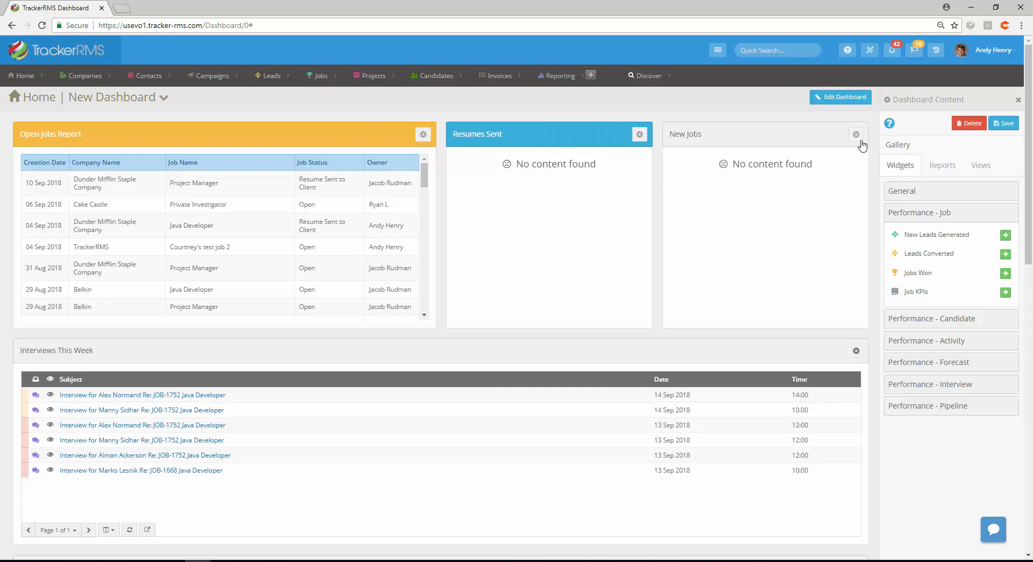
Change the New Jobs widget's colour to green
{"action": "mouse_move", "coordinate": [854, 141]}
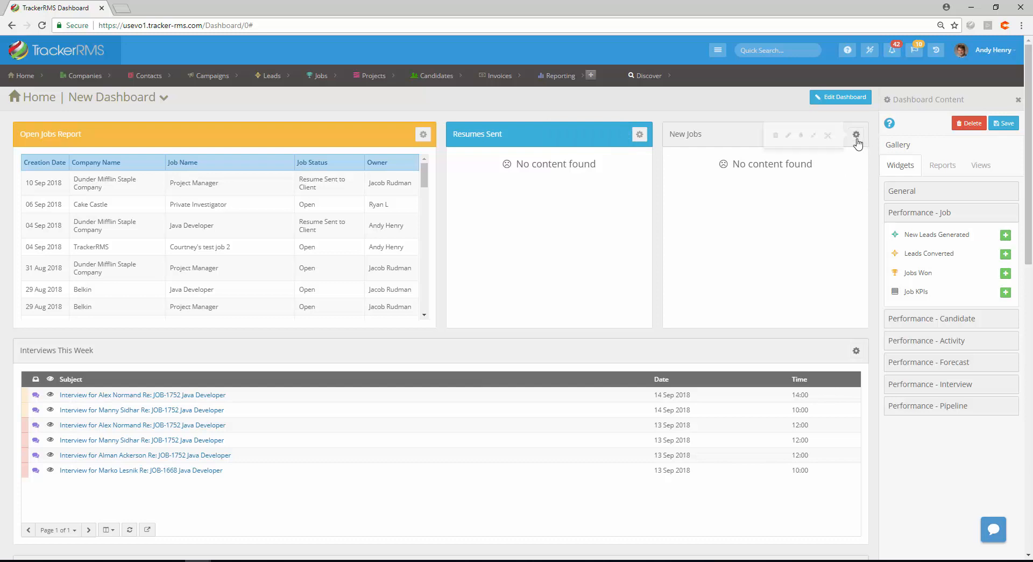
{"action": "left_click", "coordinate": [800, 136]}
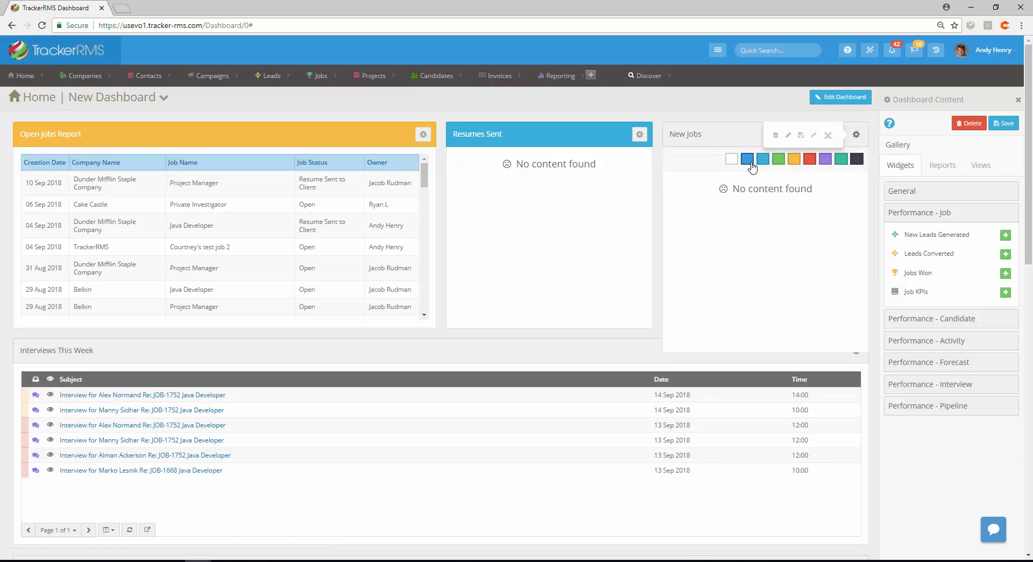
{"action": "left_click", "coordinate": [778, 159]}
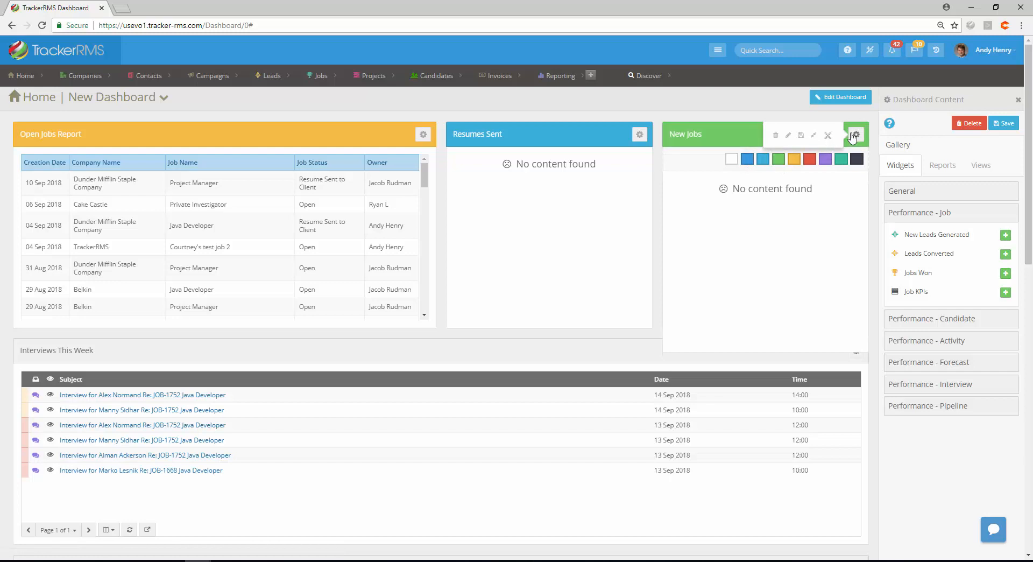
{"action": "left_click", "coordinate": [829, 137]}
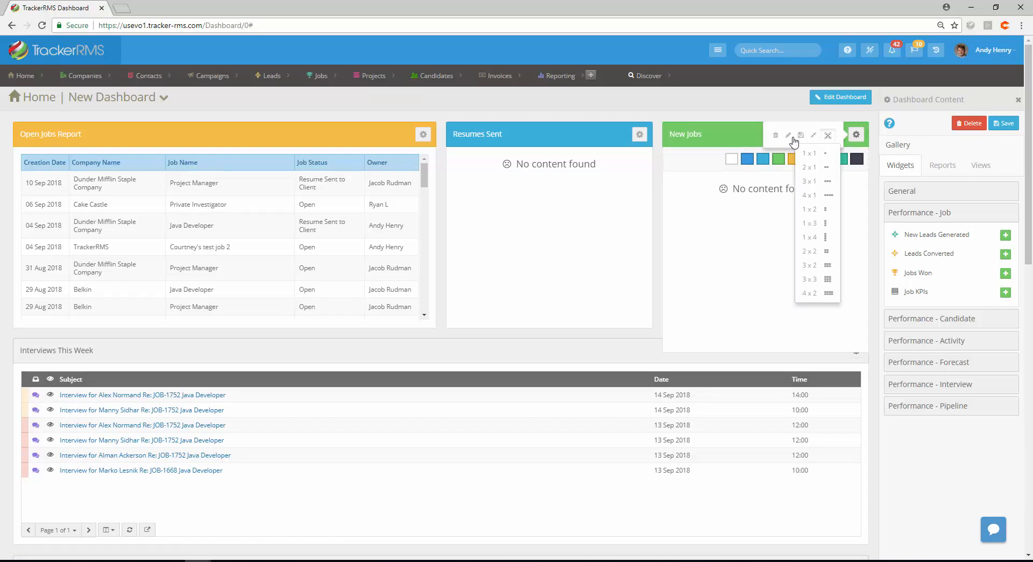
{"action": "left_click", "coordinate": [827, 139]}
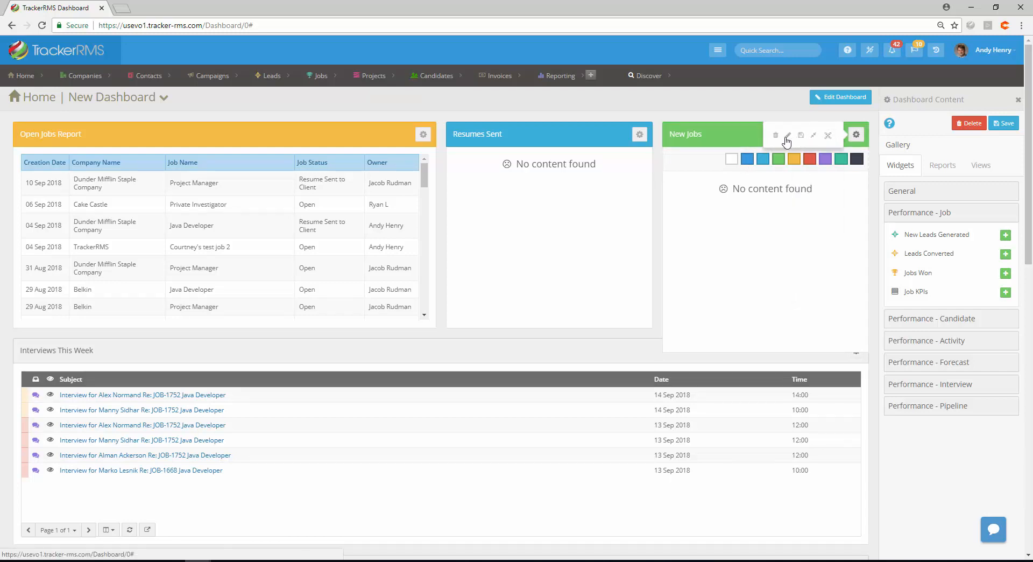
Rename the New Jobs widget to New Jobs I Entered
{"action": "left_click", "coordinate": [787, 138]}
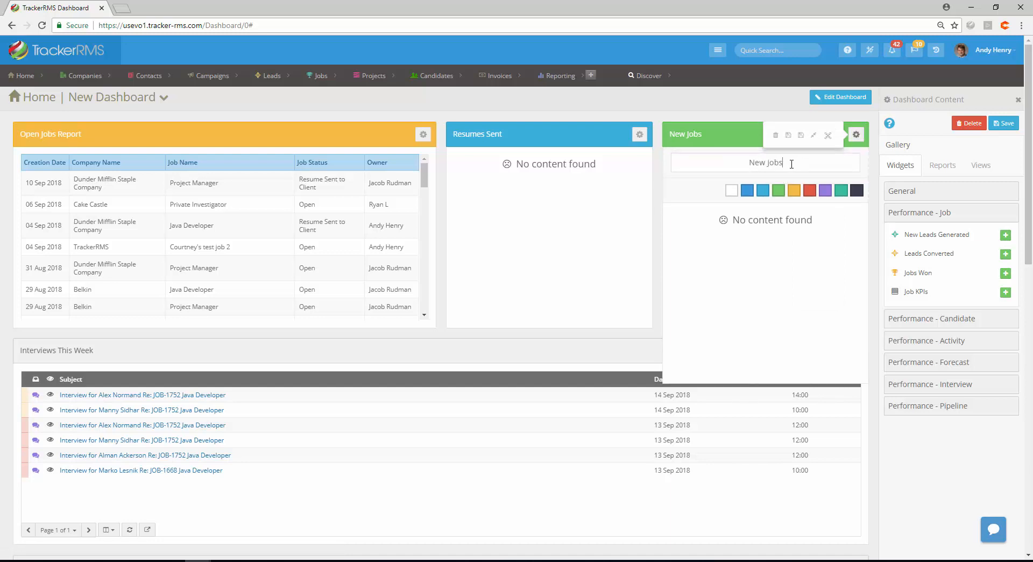
{"action": "type", "text": "I entered"}
{"action": "type", "text": "E"}
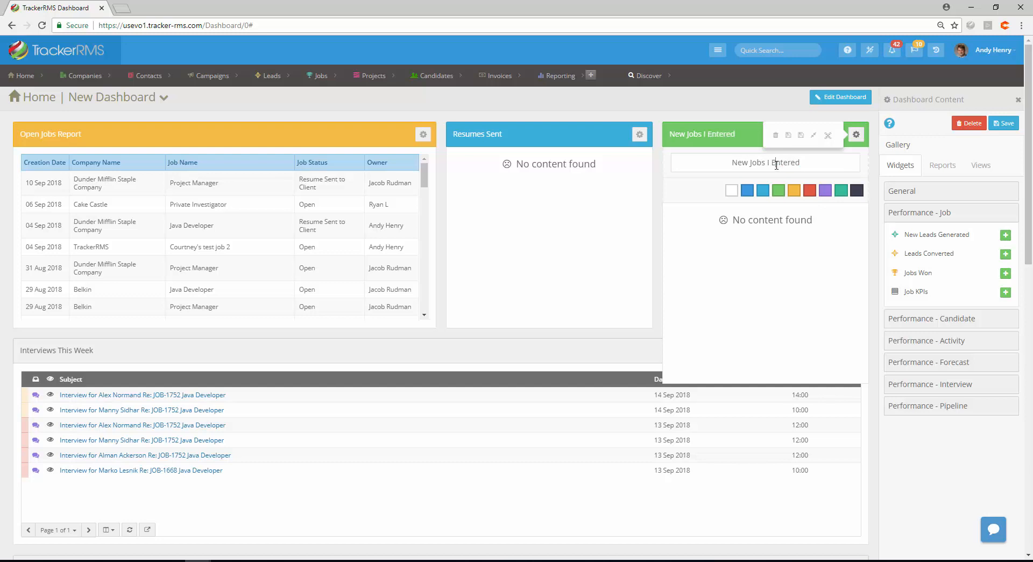
{"action": "left_click", "coordinate": [802, 136]}
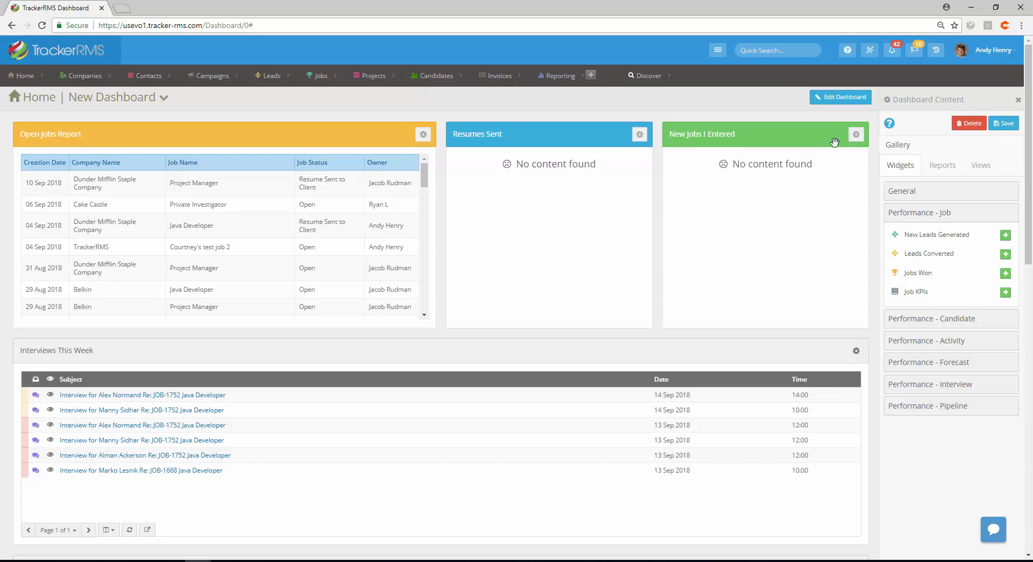
Save the new dashboard under the name My Daily Dashboard and set it as the default dashboard
{"action": "left_click", "coordinate": [1004, 126]}
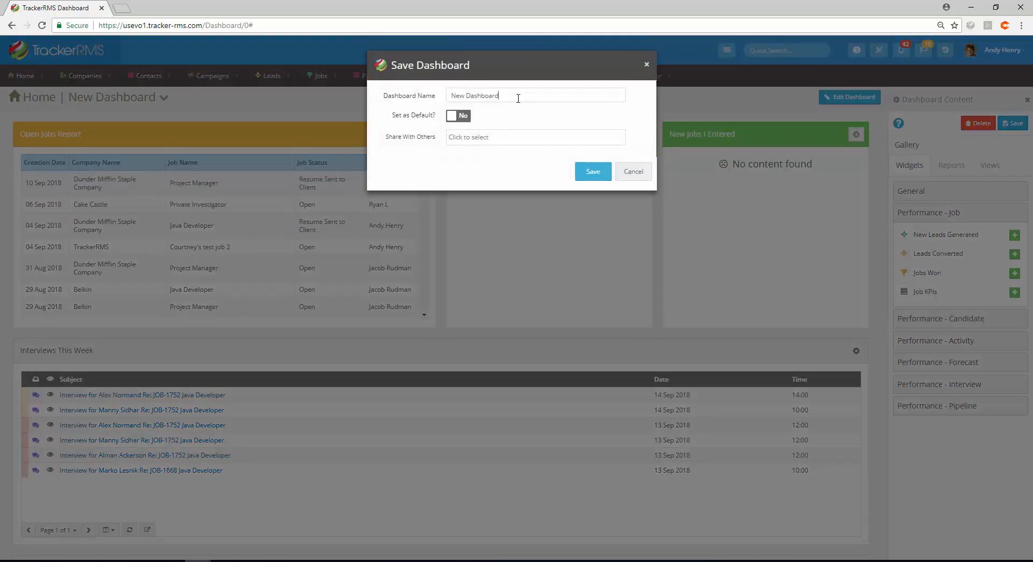
{"action": "left_click_drag", "start_coordinate": [517, 97], "coordinate": [423, 89]}
{"action": "type", "text": "My"}
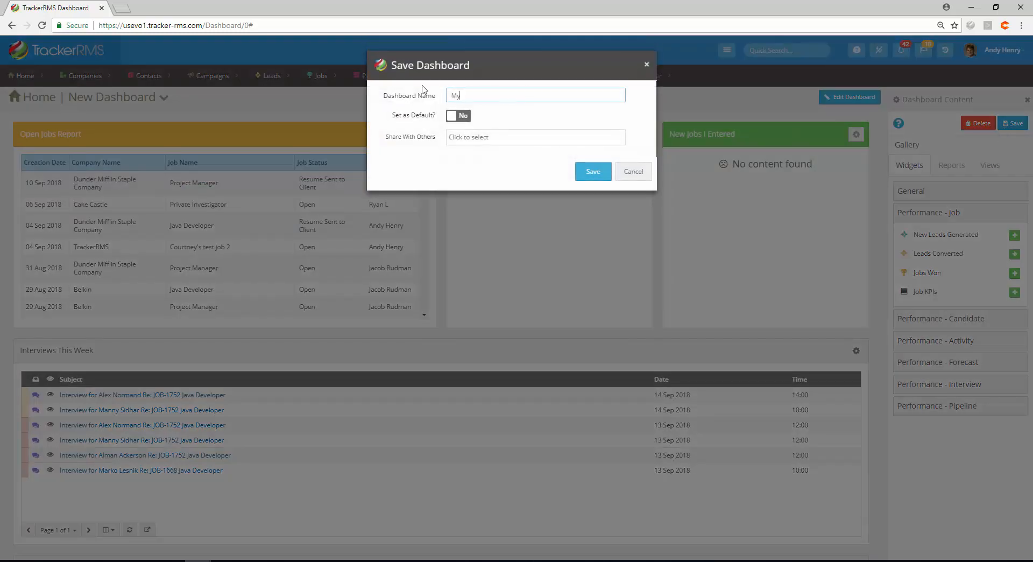
{"action": "type", "text": " Daily Dashboard"}
{"action": "left_click", "coordinate": [453, 119]}
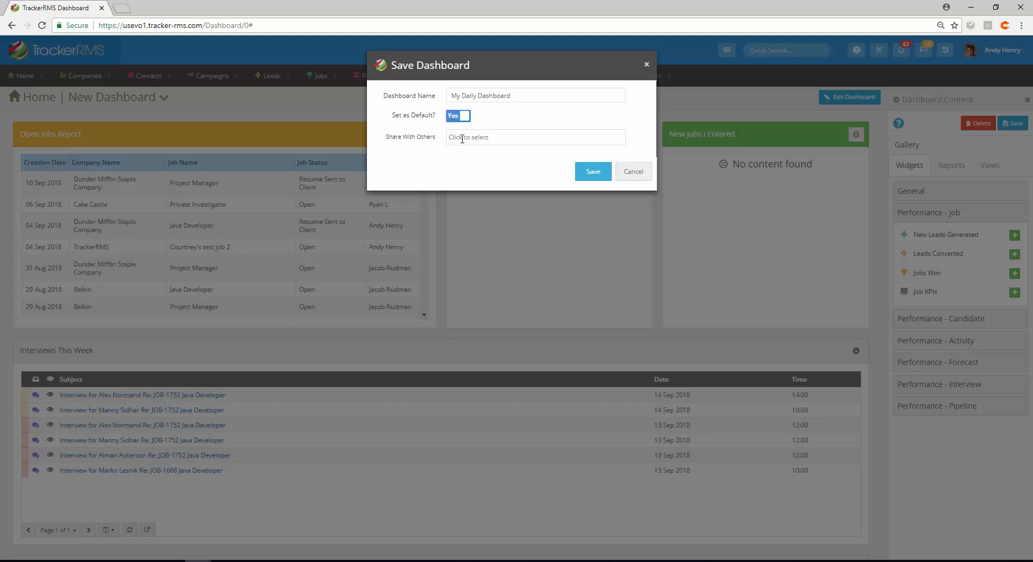
Share the dashboard with three colleagues and confirm the save
{"action": "left_click", "coordinate": [462, 139]}
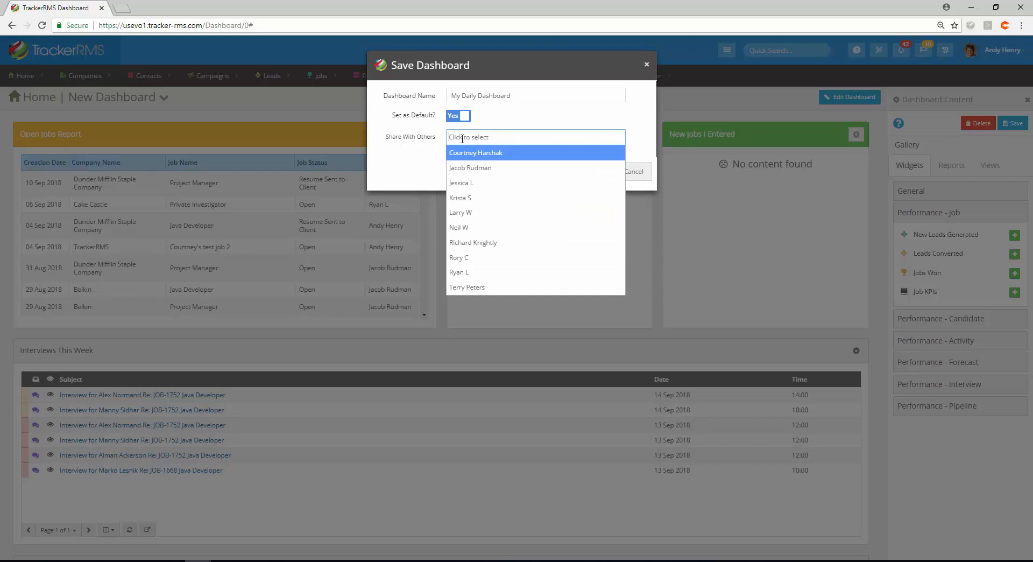
{"action": "left_click", "coordinate": [475, 168]}
{"action": "left_click", "coordinate": [547, 136]}
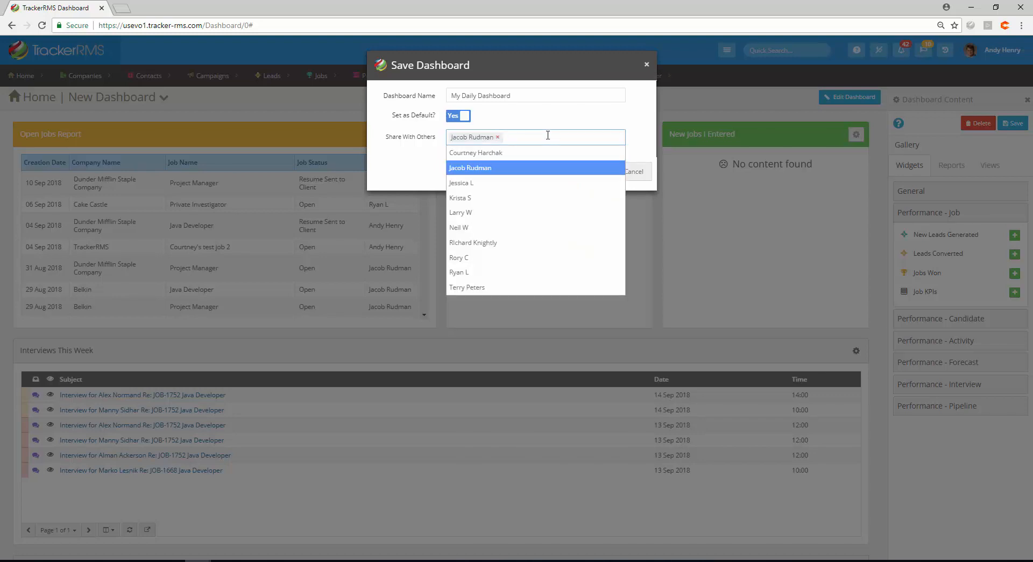
{"action": "left_click", "coordinate": [480, 183]}
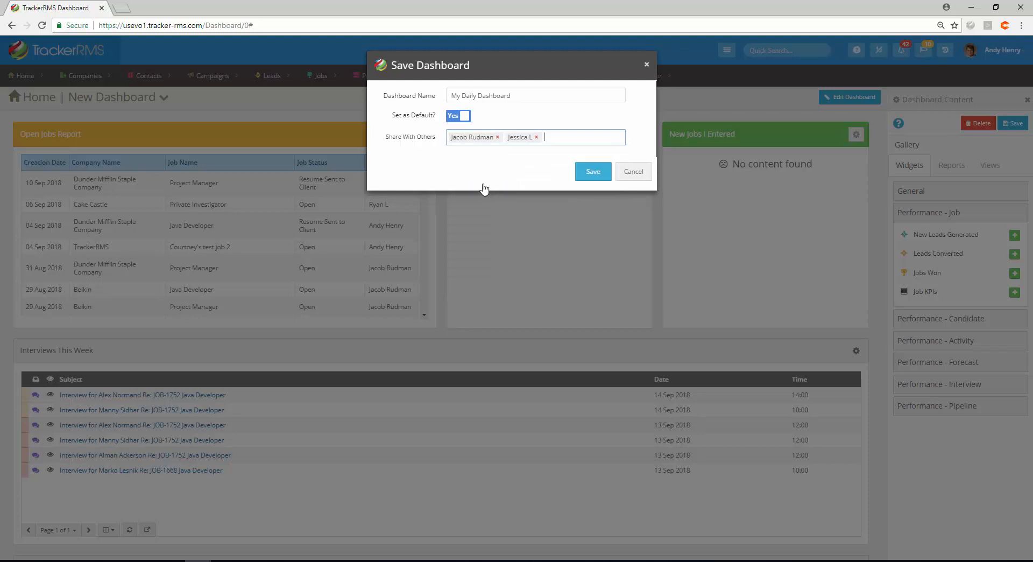
{"action": "left_click", "coordinate": [558, 138]}
{"action": "left_click", "coordinate": [490, 209]}
{"action": "left_click", "coordinate": [593, 173]}
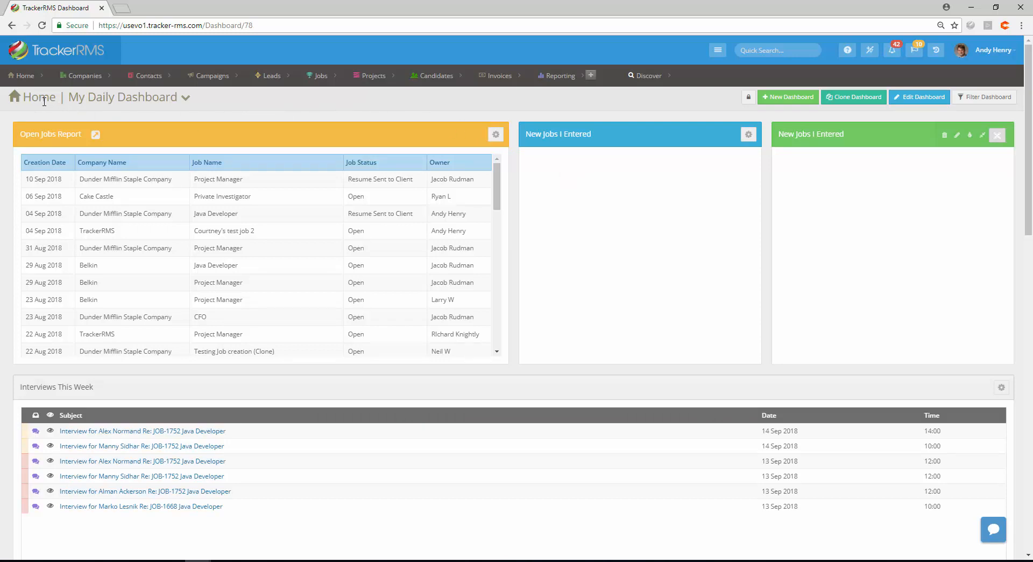
Open the list of saved and shared dashboards to review it
{"action": "left_click", "coordinate": [186, 101]}
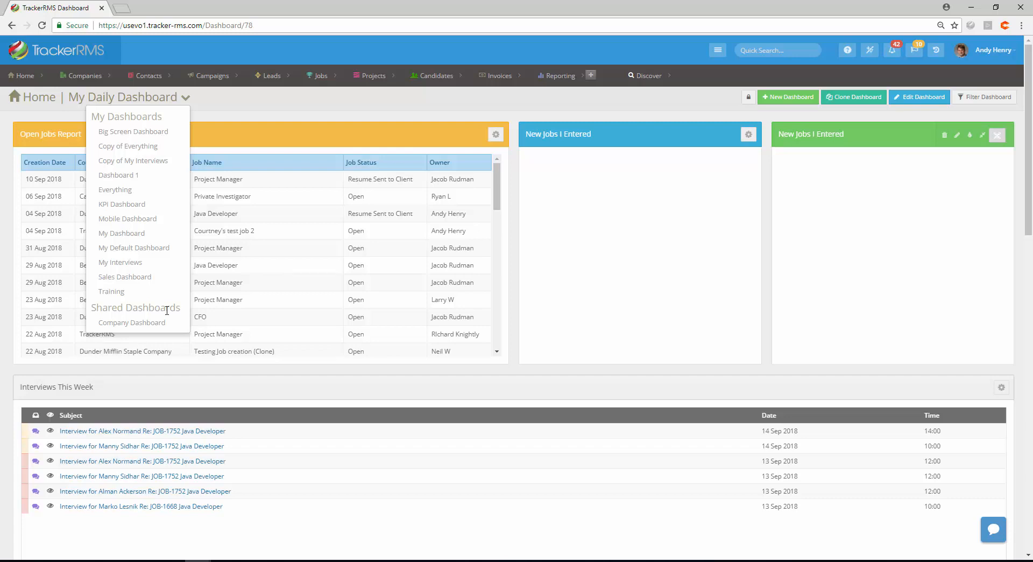
{"action": "left_click", "coordinate": [483, 115]}
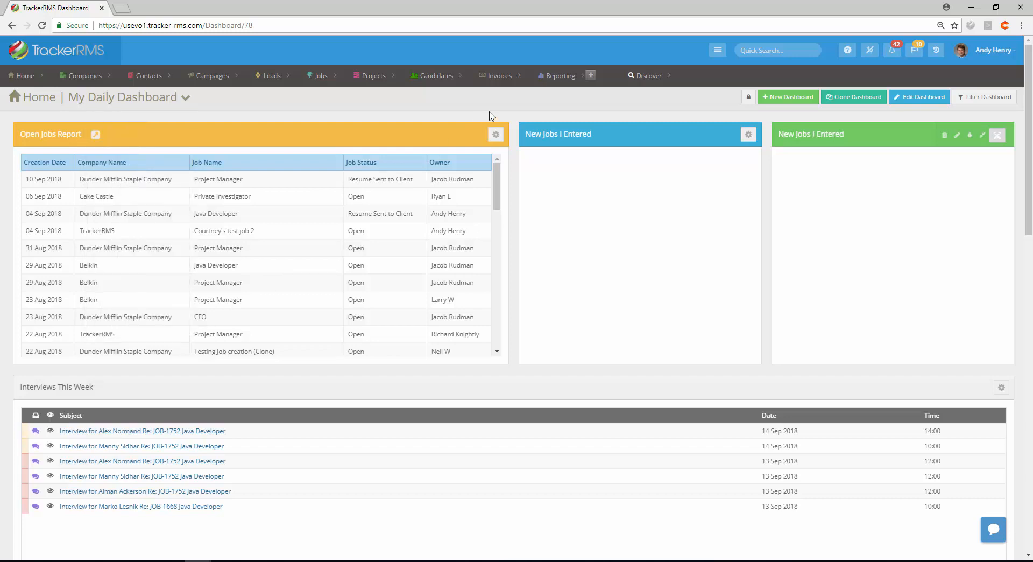
{"action": "left_click", "coordinate": [862, 103]}
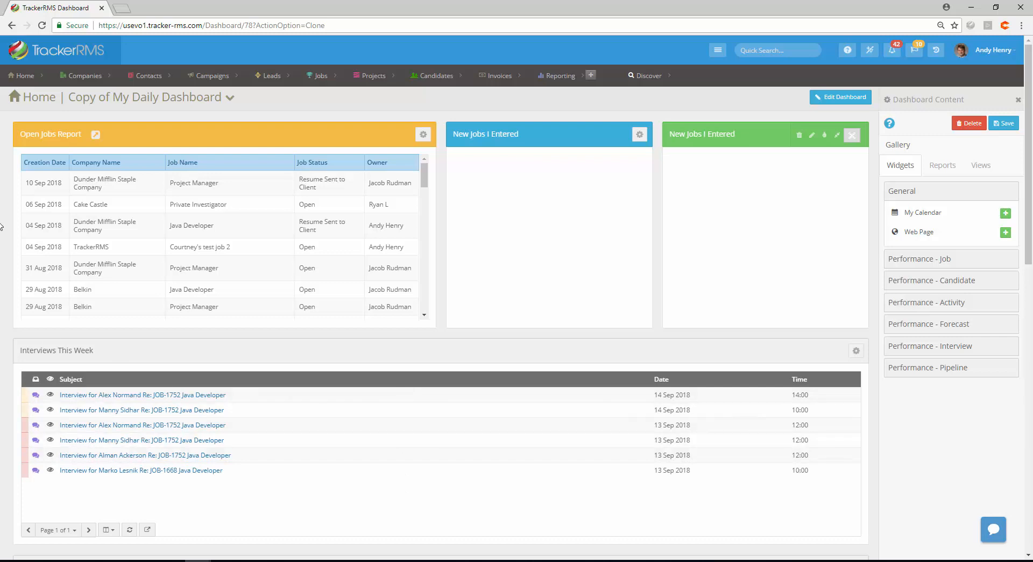
{"action": "mouse_move", "coordinate": [38, 79]}
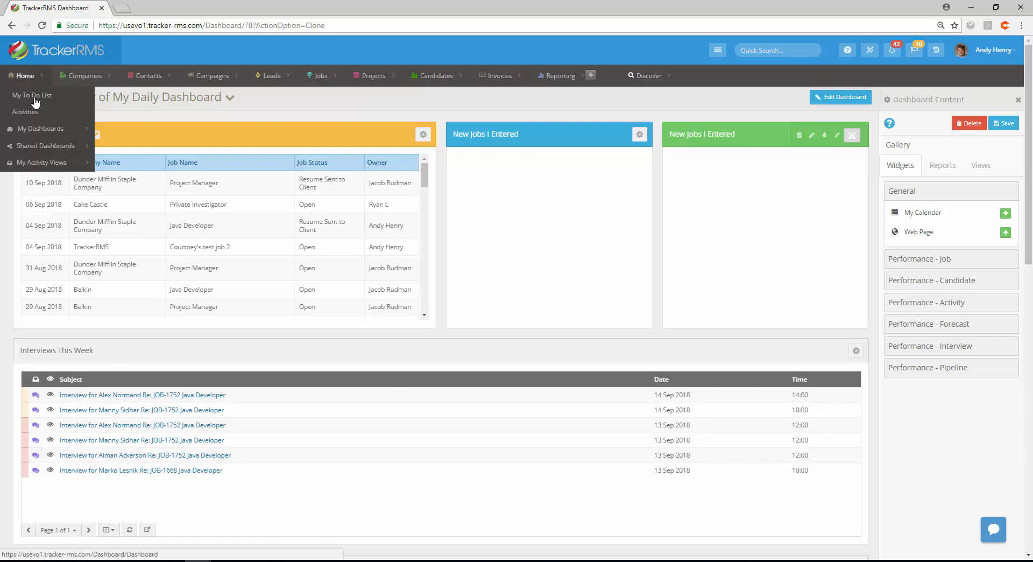
{"action": "left_click", "coordinate": [35, 130]}
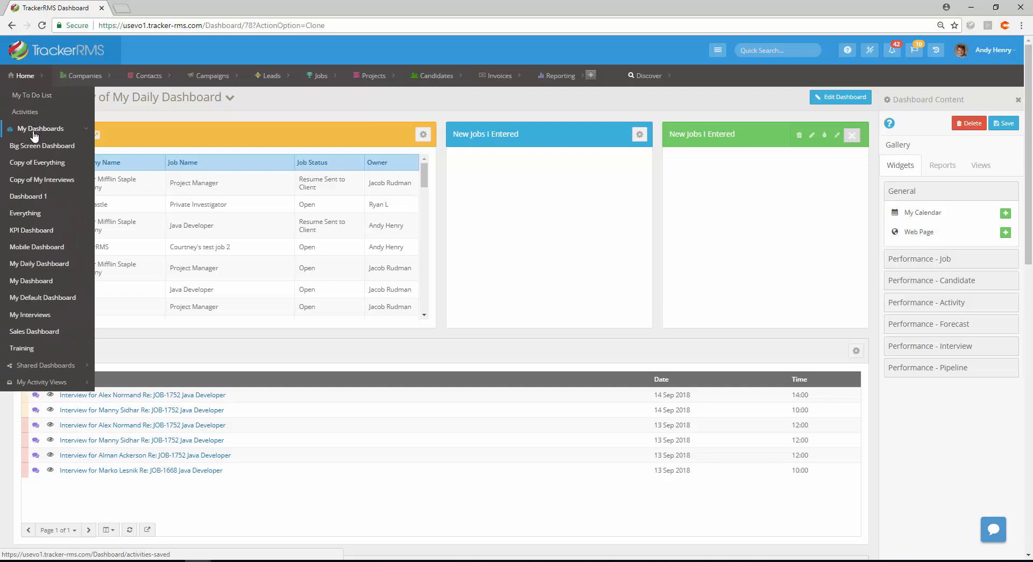
{"action": "left_click", "coordinate": [34, 264]}
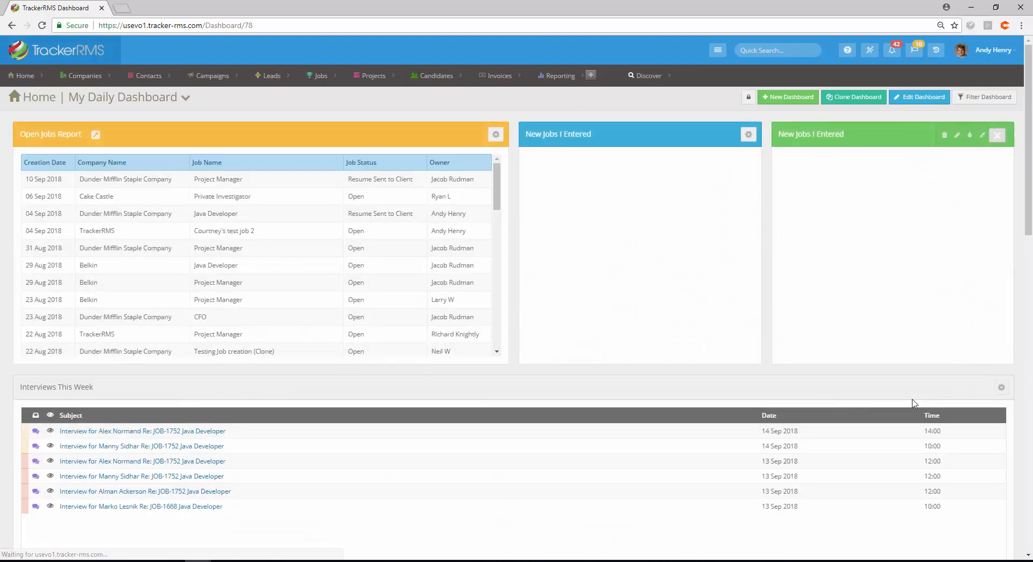
Reopen My Daily Dashboard in edit mode, browse the Views gallery, and save the dashboard again
{"action": "left_click", "coordinate": [911, 99]}
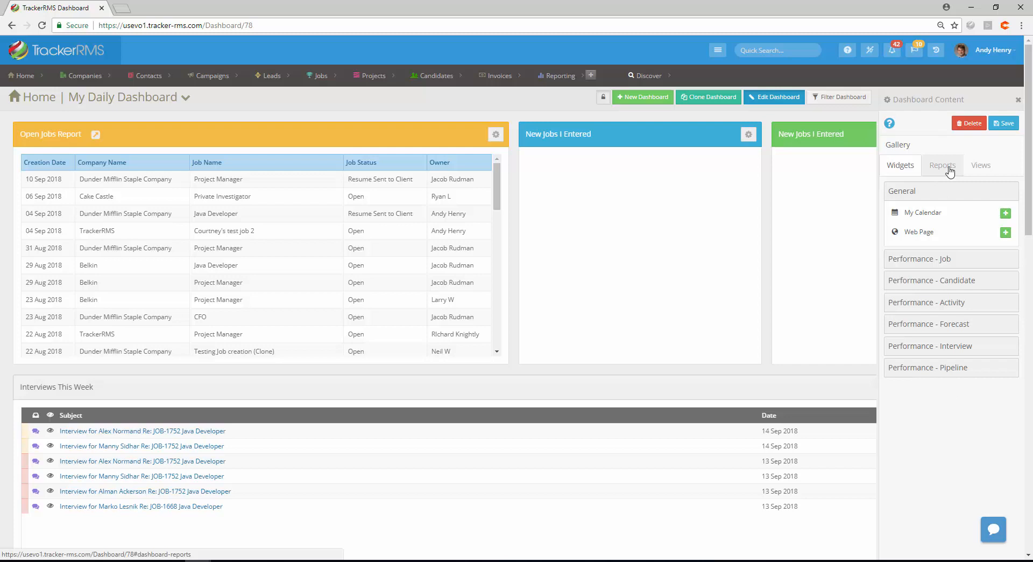
{"action": "left_click", "coordinate": [991, 170]}
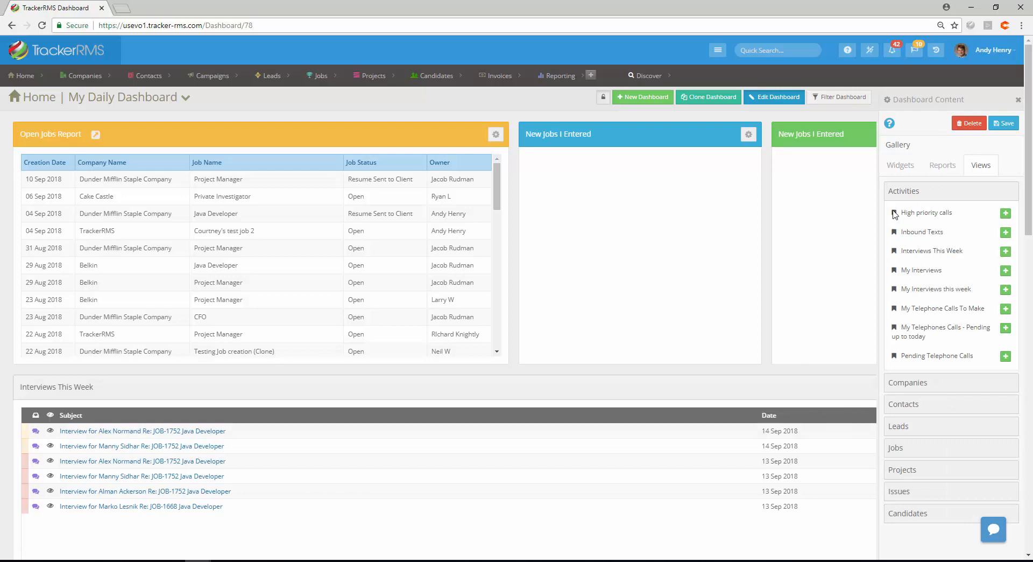
{"action": "left_click", "coordinate": [1004, 126]}
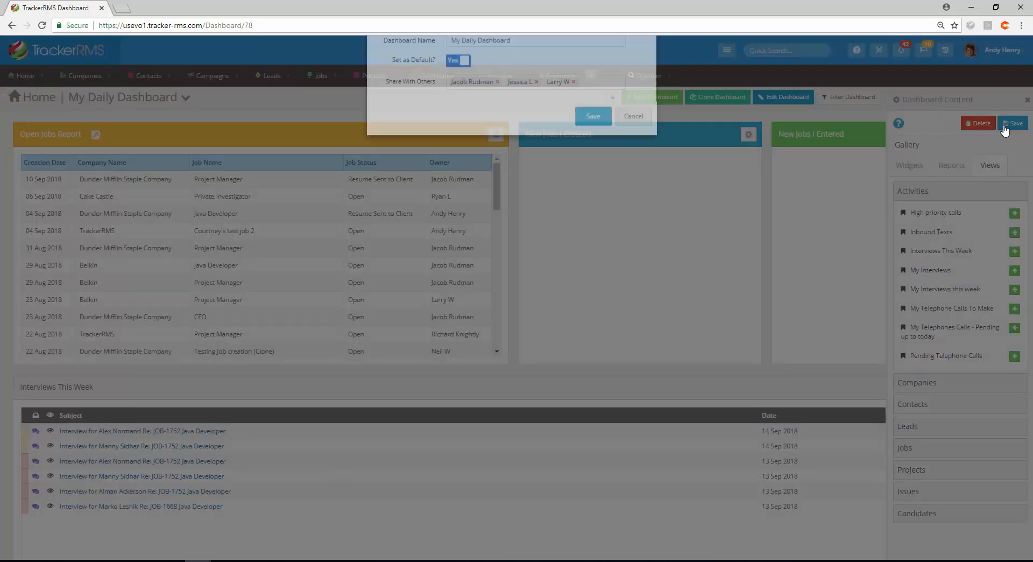
{"action": "left_click", "coordinate": [585, 171]}
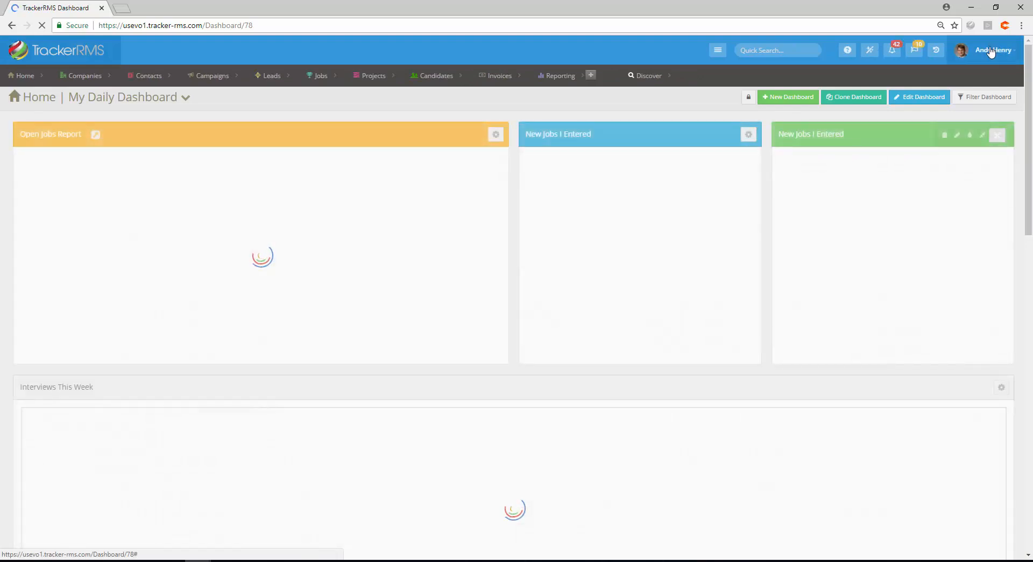
Open My Settings, set the Startup Page to My Dashboard, and save the settings
{"action": "left_click", "coordinate": [991, 52]}
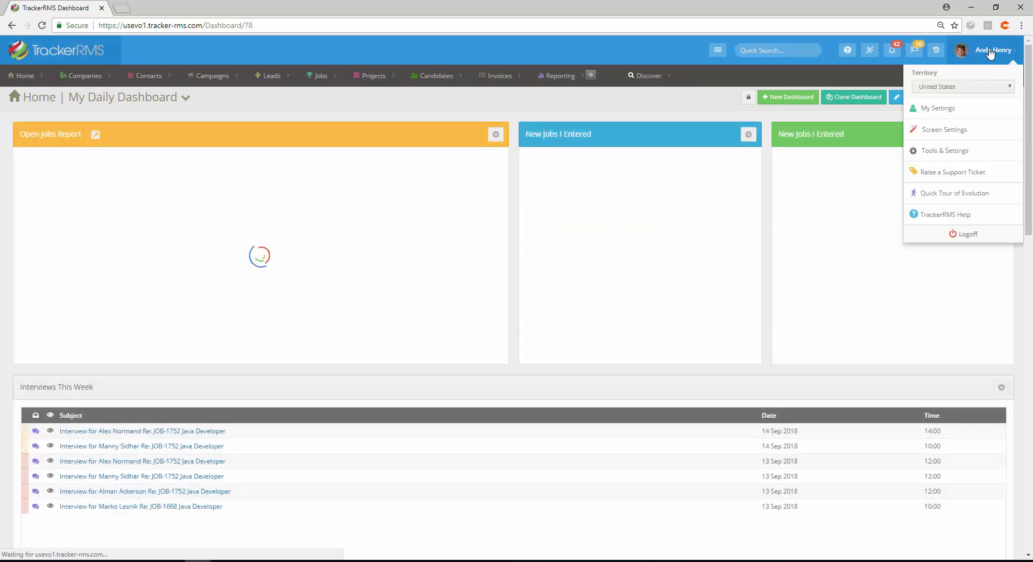
{"action": "left_click", "coordinate": [942, 109]}
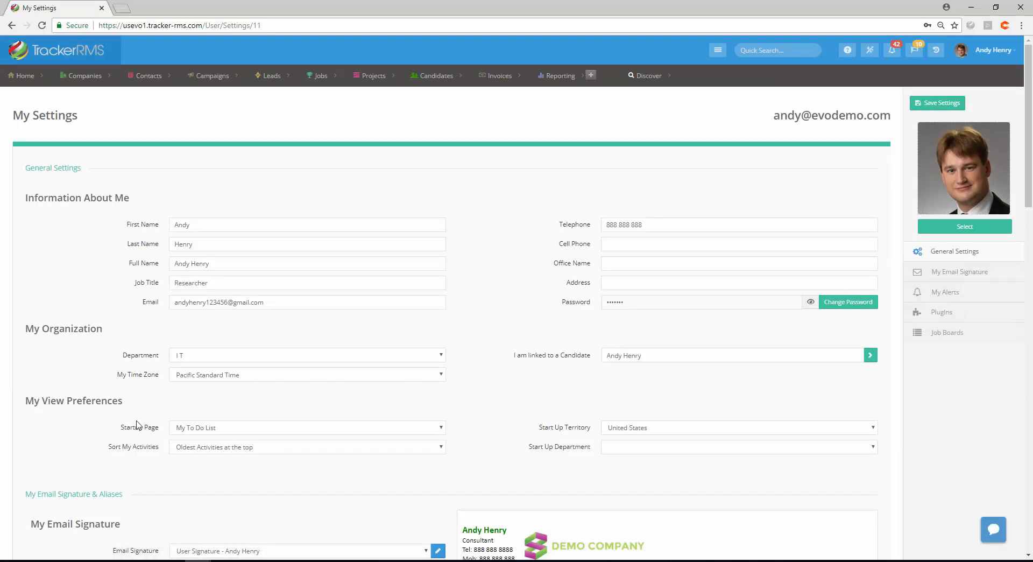
{"action": "left_click_drag", "start_coordinate": [121, 427], "coordinate": [159, 429]}
{"action": "left_click", "coordinate": [182, 431]}
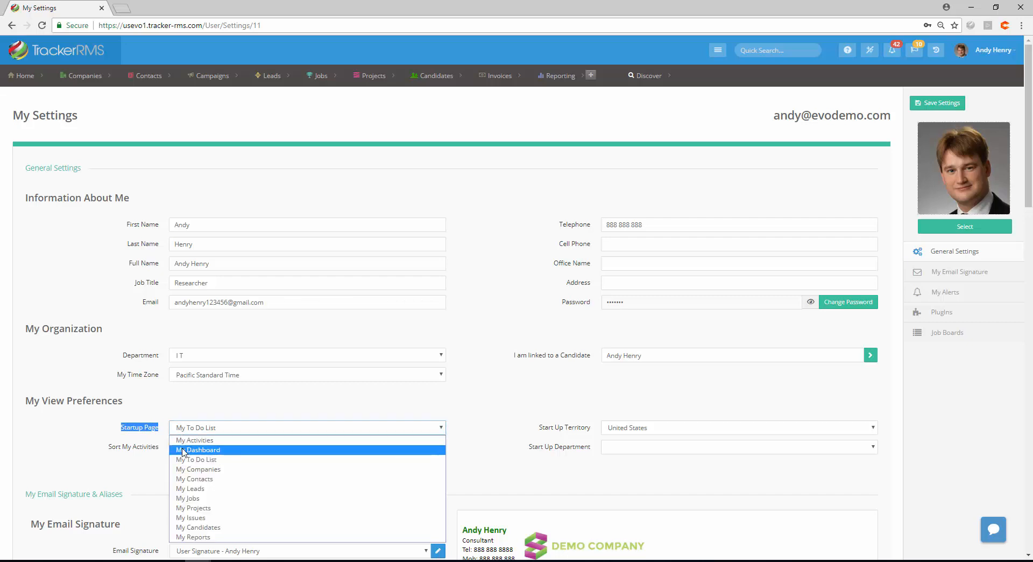
{"action": "left_click", "coordinate": [183, 451]}
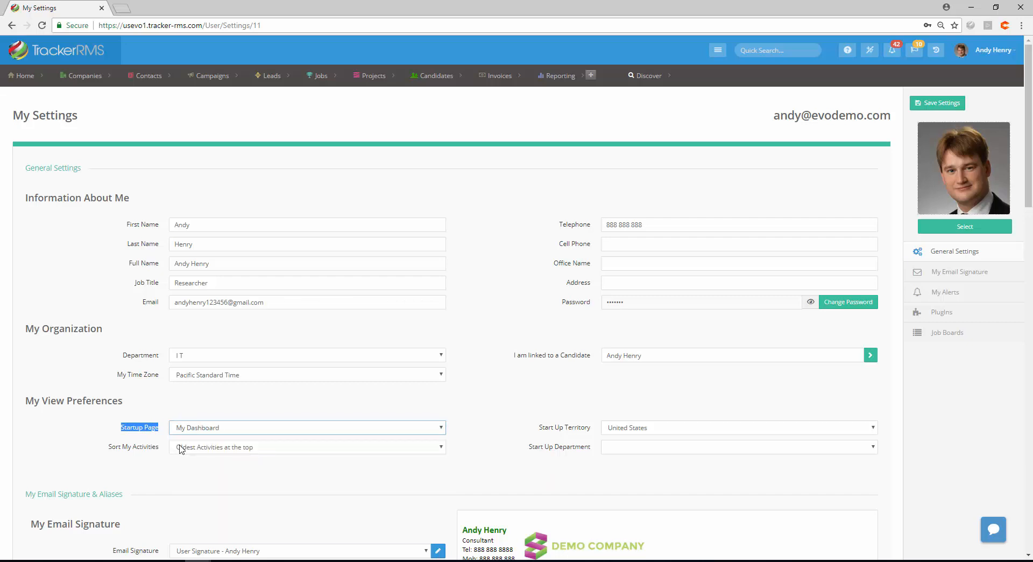
{"action": "left_click", "coordinate": [954, 103]}
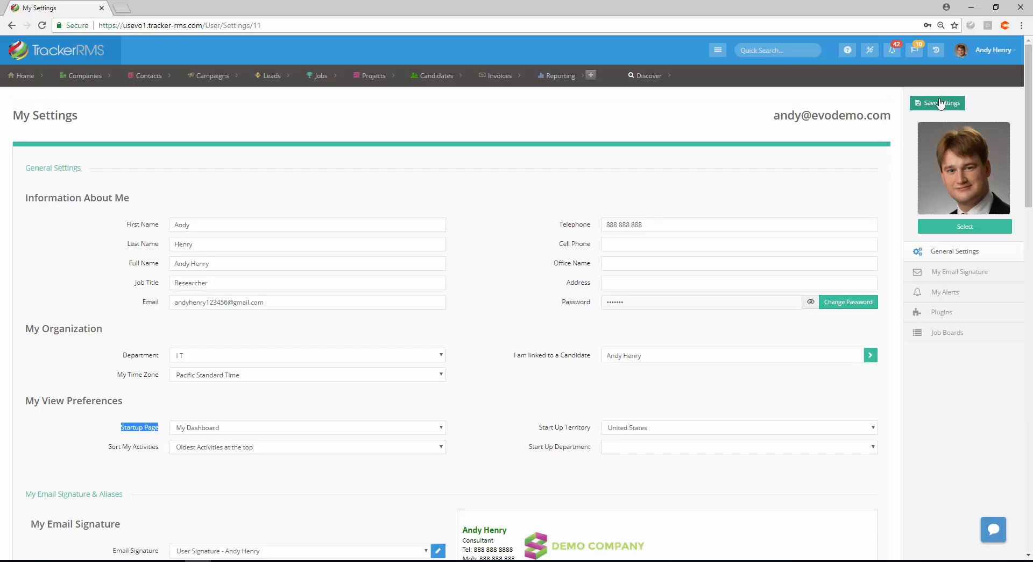
Log off, log back on by entering the account password, and dismiss the notification that appears
{"action": "left_click", "coordinate": [993, 49]}
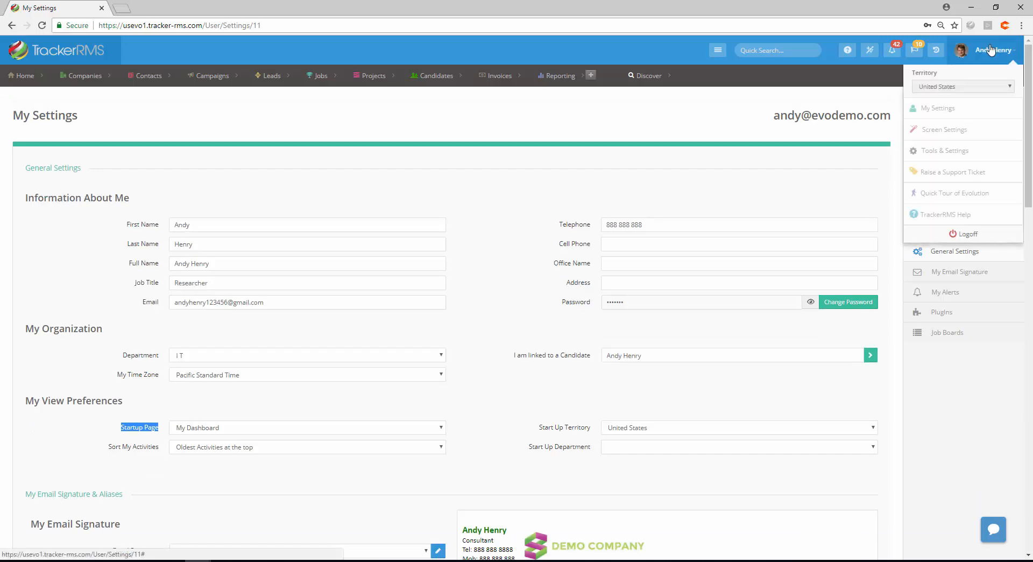
{"action": "left_click", "coordinate": [965, 235]}
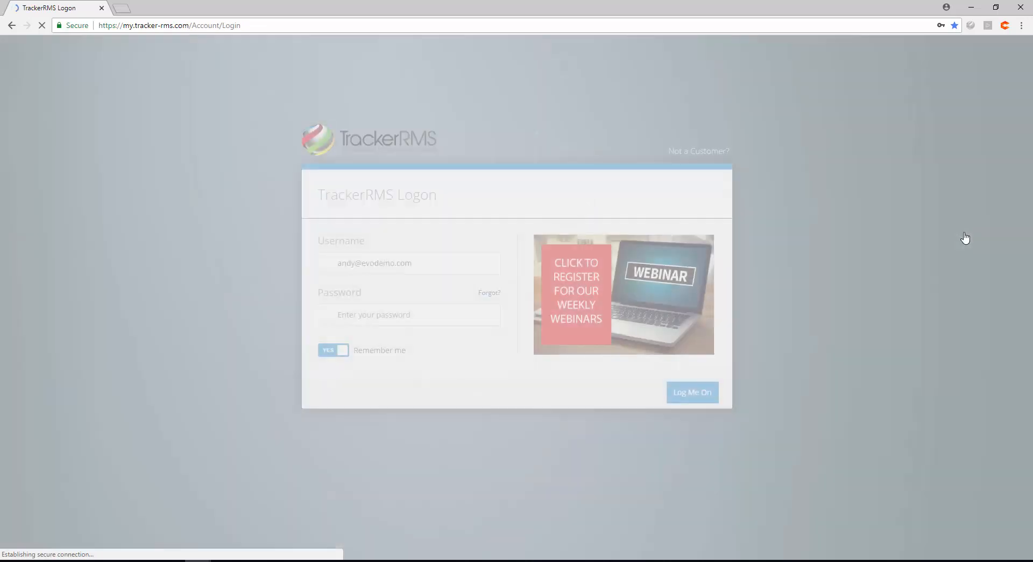
{"action": "left_click", "coordinate": [439, 315]}
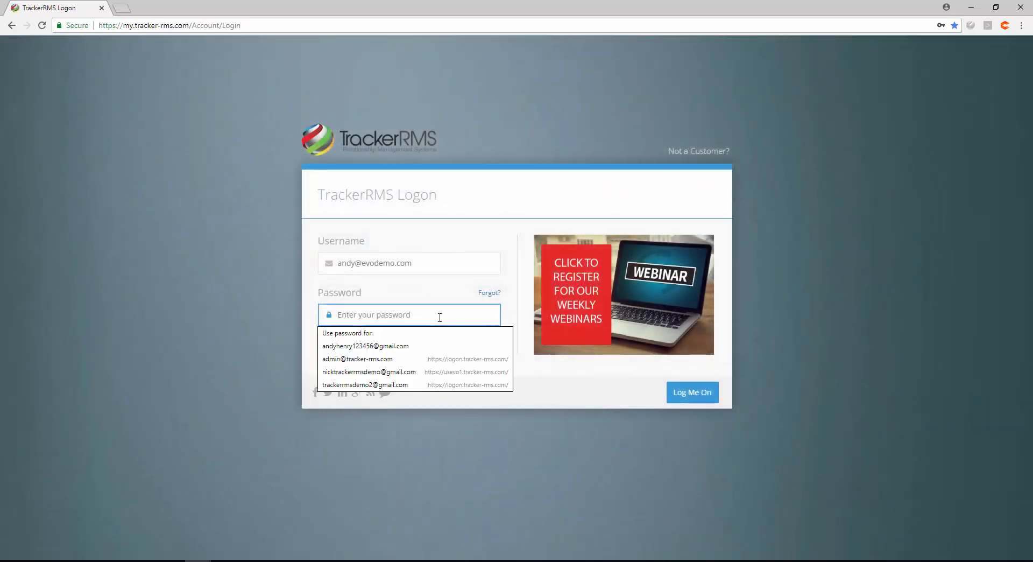
{"action": "type", "text": "•••••••"}
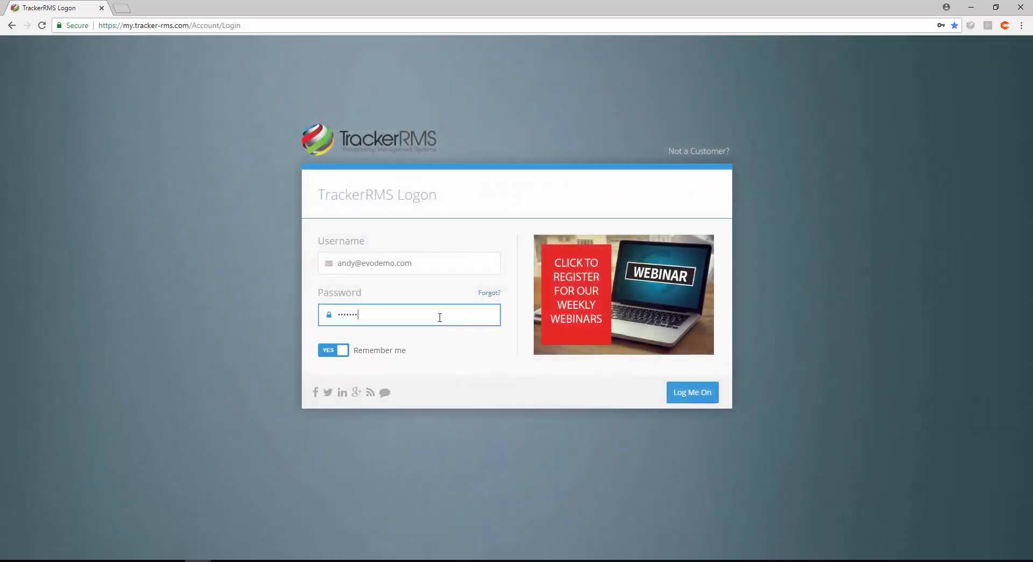
{"action": "left_click", "coordinate": [703, 400]}
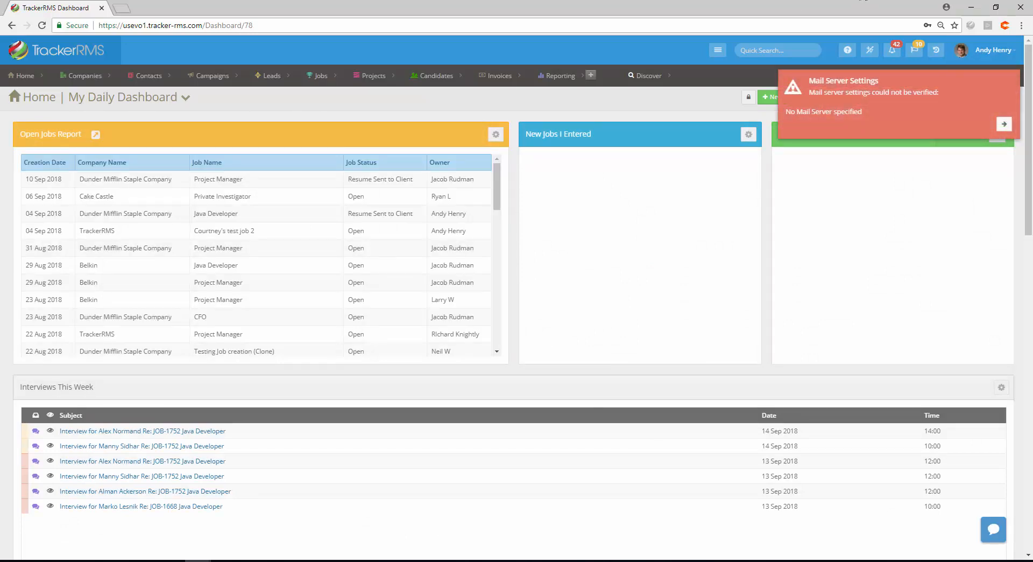
{"action": "left_click", "coordinate": [1009, 88]}
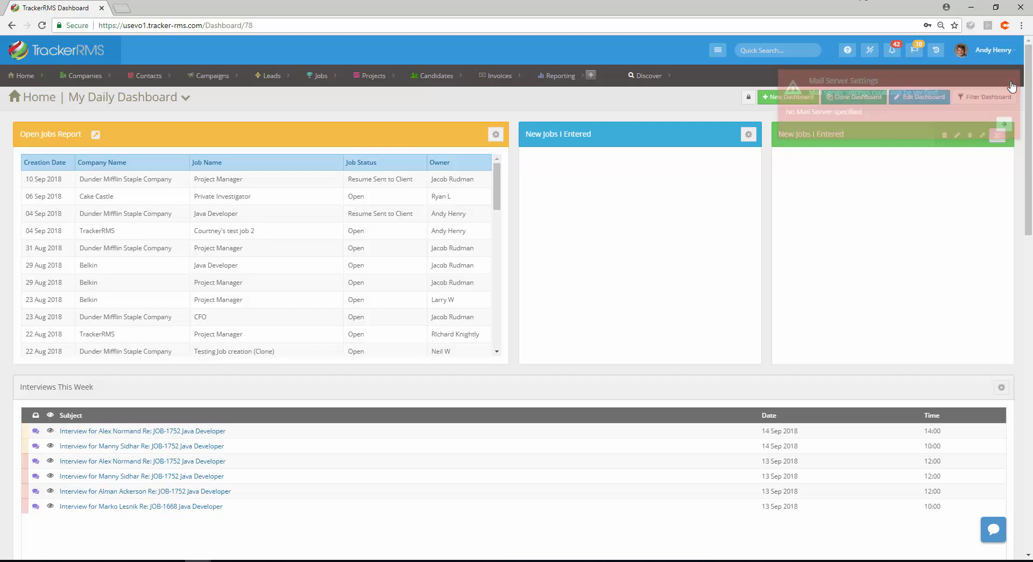